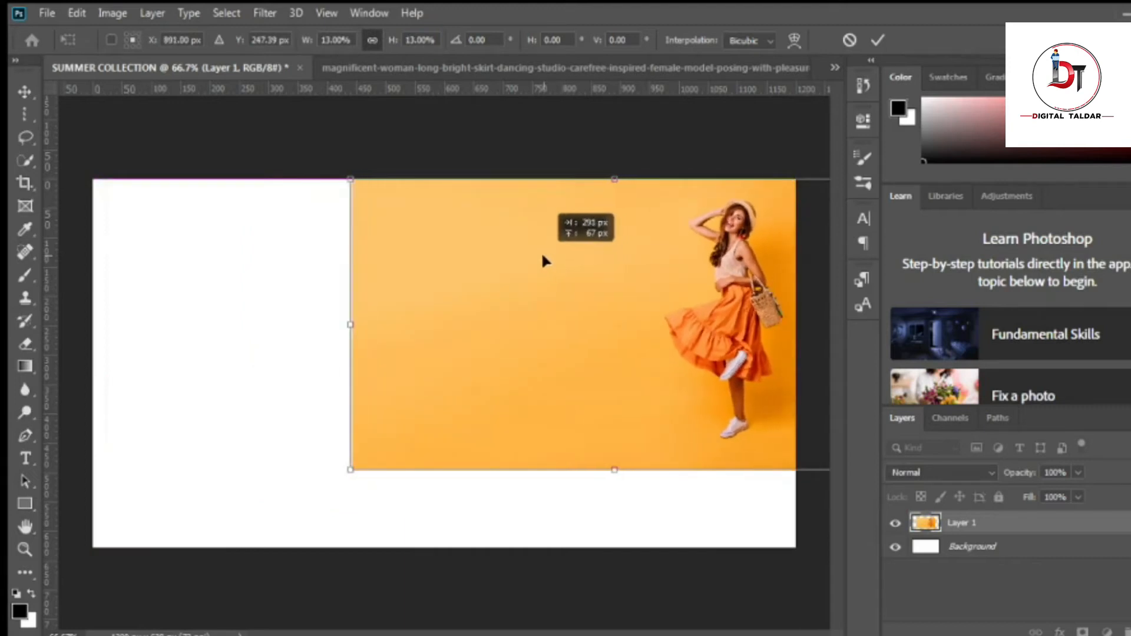
Move the woman photo until its right edge meets the right edge of the canvas.
{"action": "key", "text": "Right"}
{"action": "key", "text": "Right"}
{"action": "key", "text": "Right"}
{"action": "key", "text": "Right"}
{"action": "key", "text": "Right"}
{"action": "key", "text": "Right"}
{"action": "key", "text": "Right"}
{"action": "key", "text": "Right"}
{"action": "key", "text": "Right"}
{"action": "key", "text": "Right"}
{"action": "key", "text": "Right"}
{"action": "key", "text": "Right"}
{"action": "key", "text": "Right"}
{"action": "key", "text": "Right"}
{"action": "key", "text": "Right"}
{"action": "key", "text": "Right"}
{"action": "key", "text": "Right"}
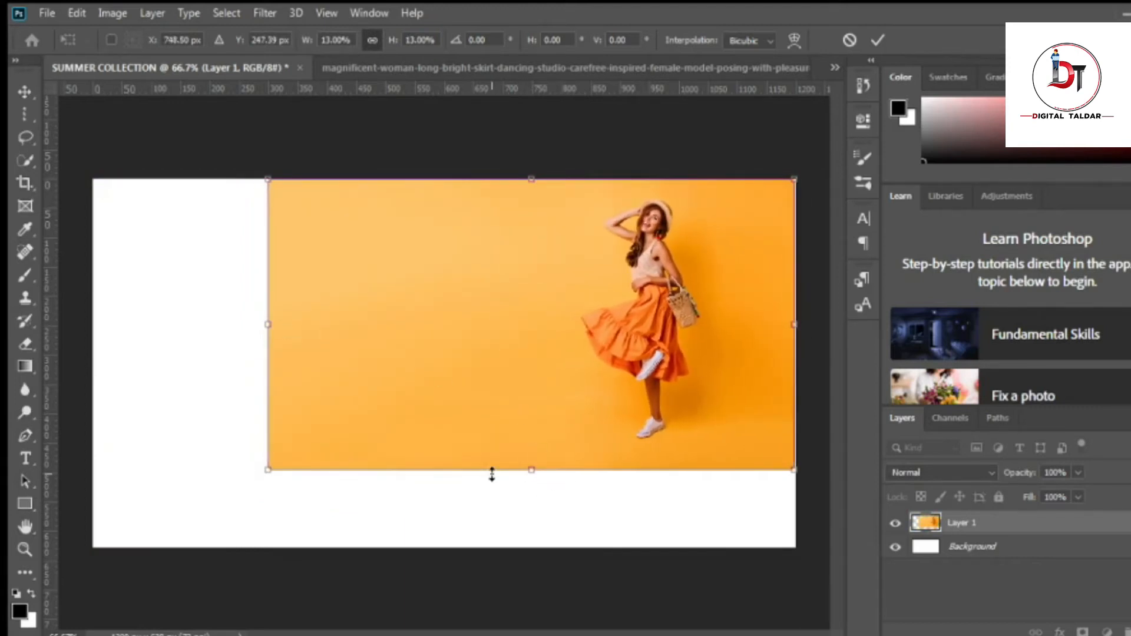
Scale the photo to 16.50% to fill the canvas height and align its right edge with the canvas edge.
{"action": "left_click_drag", "start_coordinate": [527, 469], "coordinate": [532, 542]}
{"action": "key", "text": "shift+Left"}
{"action": "key", "text": "shift+Left"}
{"action": "key", "text": "shift+Left"}
{"action": "key", "text": "shift+Left"}
{"action": "key", "text": "shift+Left"}
{"action": "key", "text": "shift+Left"}
{"action": "key", "text": "shift+Left"}
{"action": "key", "text": "shift+Left"}
{"action": "key", "text": "shift+Left"}
{"action": "key", "text": "shift+Left"}
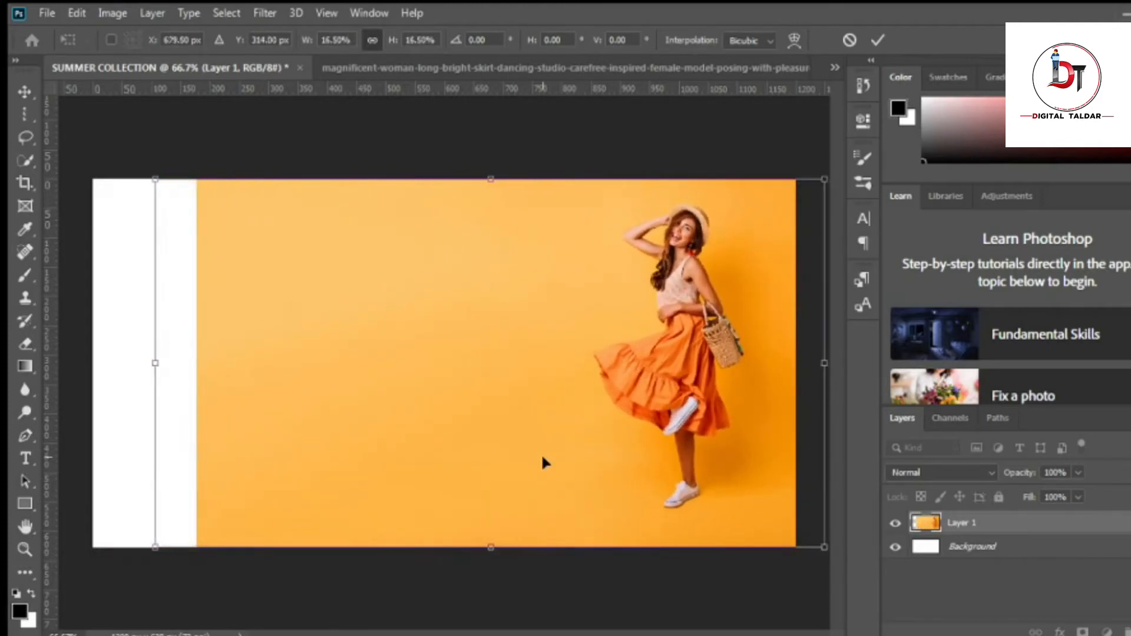
{"action": "key", "text": "shift+Left"}
{"action": "key", "text": "shift+Left"}
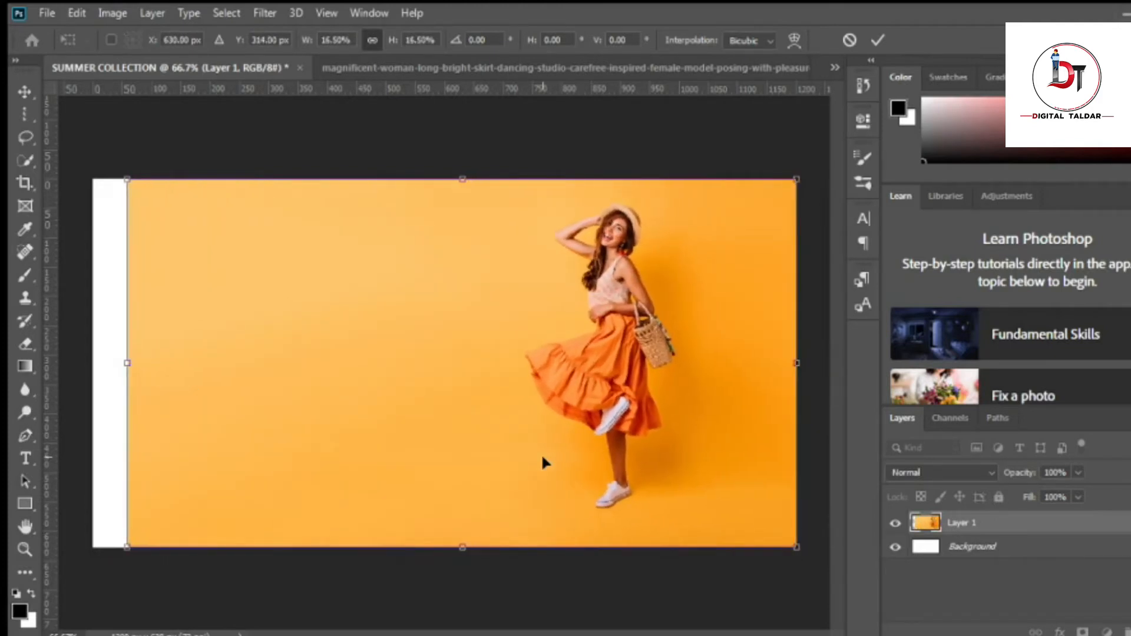
{"action": "left_click", "coordinate": [876, 47]}
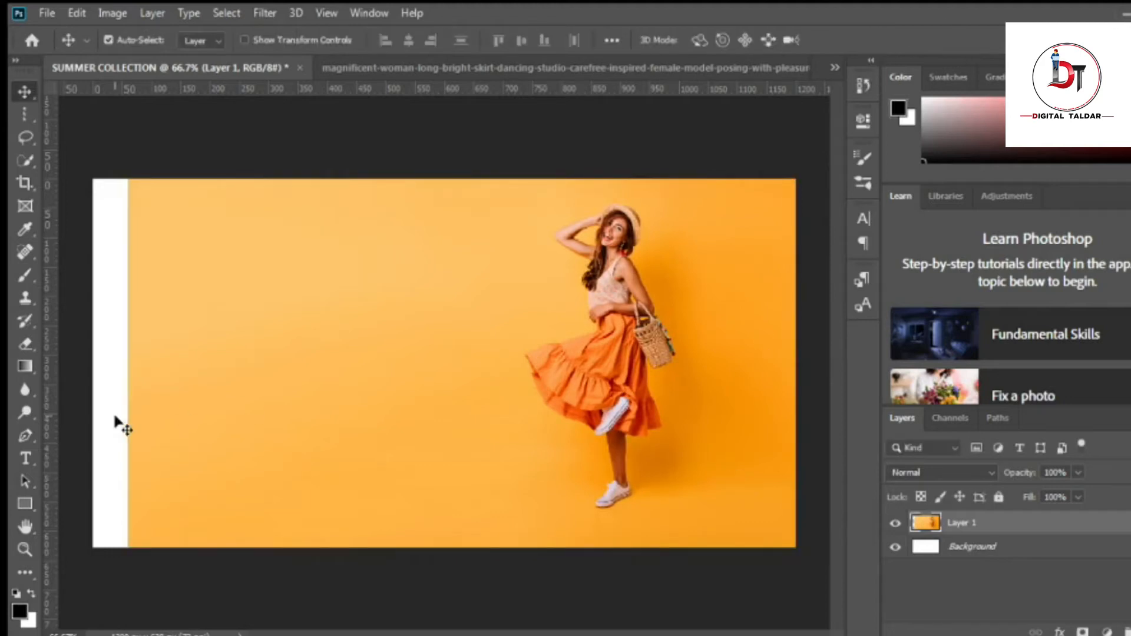
Select a one-pixel column at the photo's left edge and stretch it across the white strip to the canvas's left edge.
{"action": "right_click", "coordinate": [24, 117]}
{"action": "left_click", "coordinate": [103, 170]}
{"action": "left_click", "coordinate": [130, 185]}
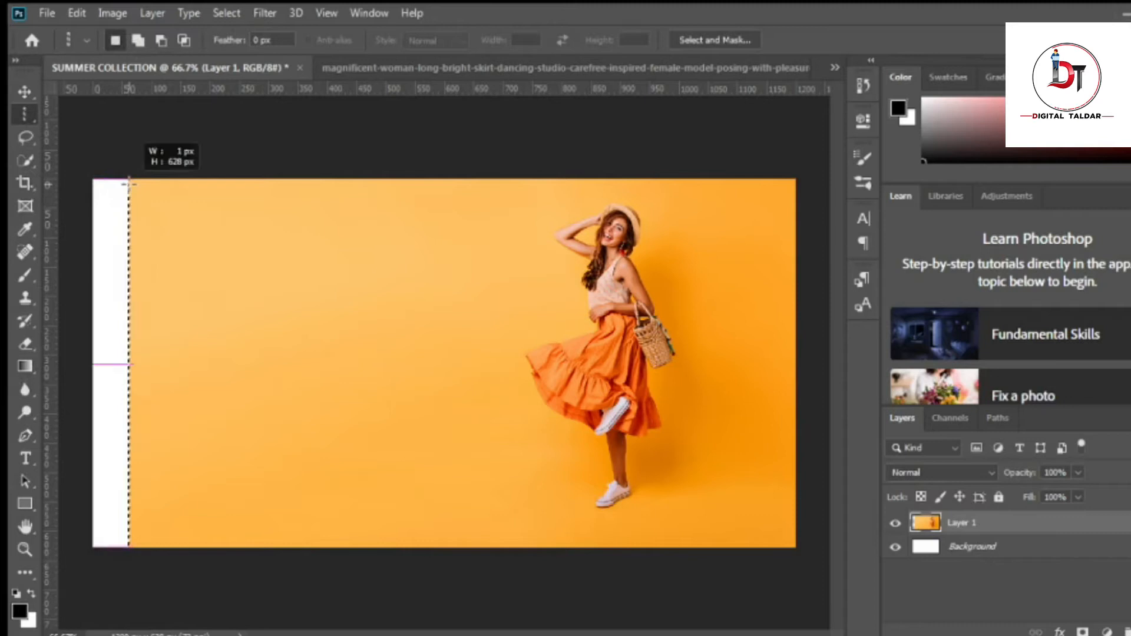
{"action": "key", "text": "ctrl+t"}
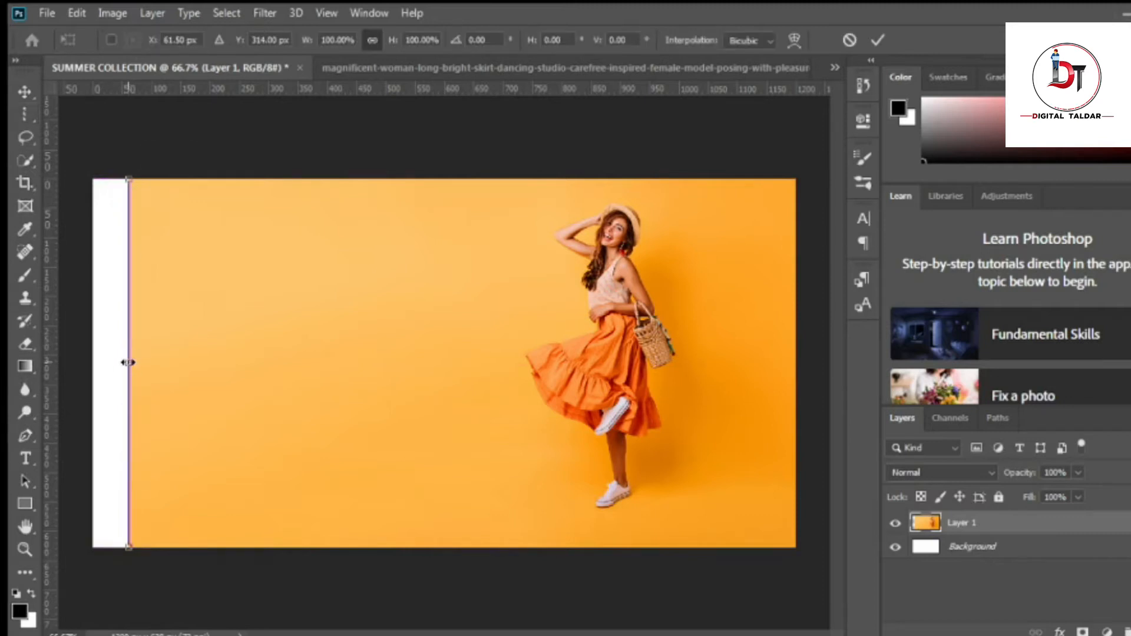
{"action": "left_click_drag", "start_coordinate": [128, 363], "coordinate": [93, 363]}
{"action": "left_click", "coordinate": [878, 40]}
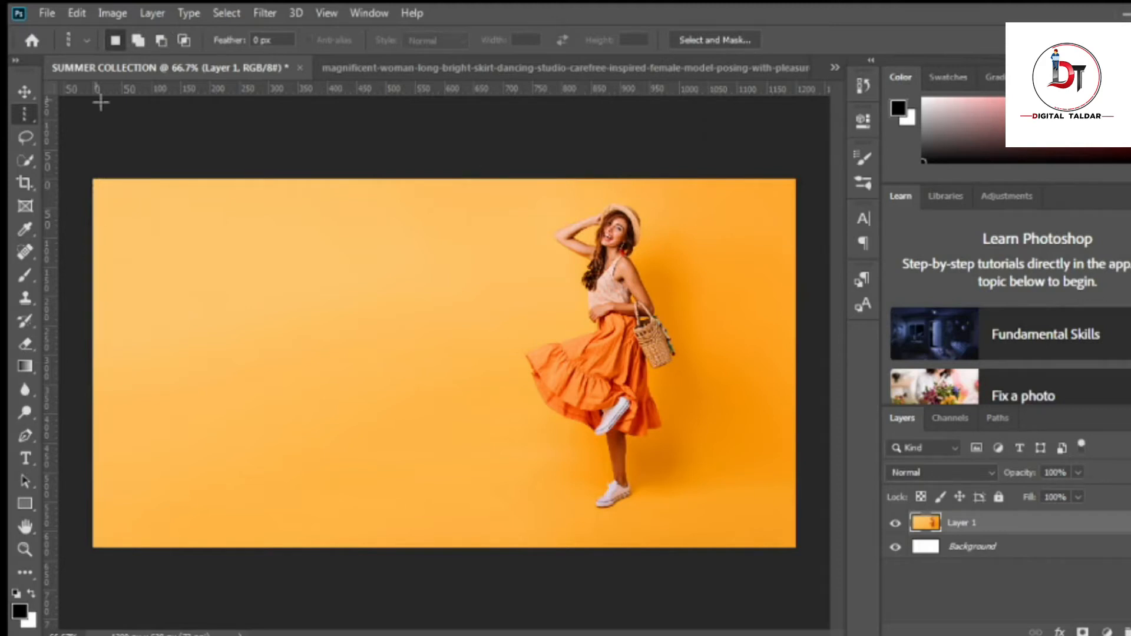
Consult the banner copy in WordPad and add the text SUMMER COLLECTION on the empty area beside the woman.
{"action": "key", "text": "alt+Tab"}
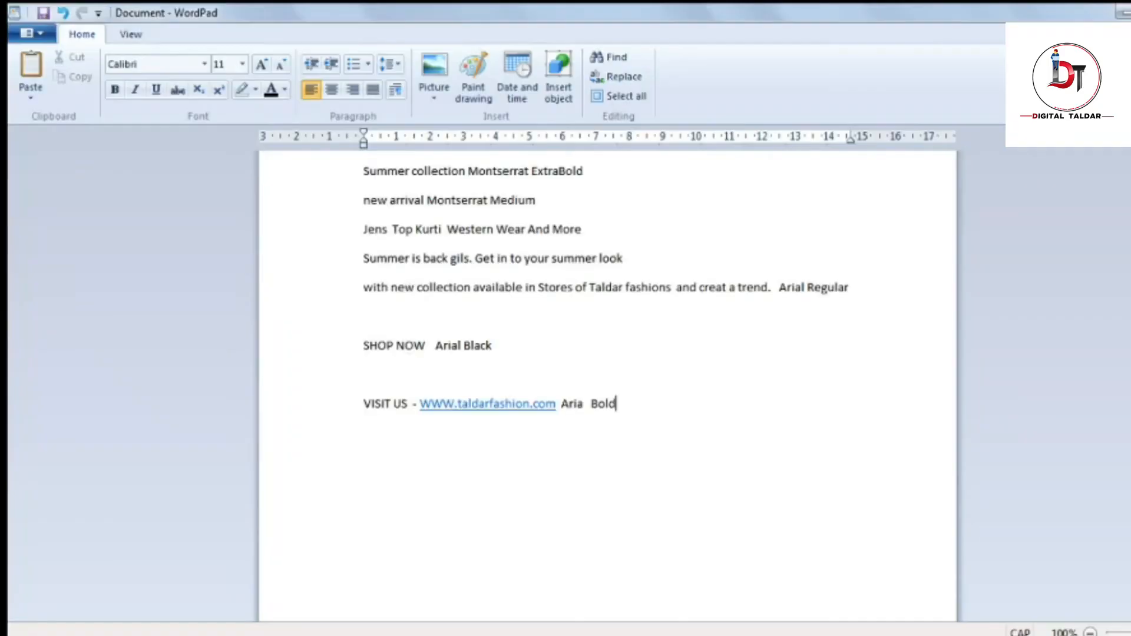
{"action": "key", "text": "alt+Tab"}
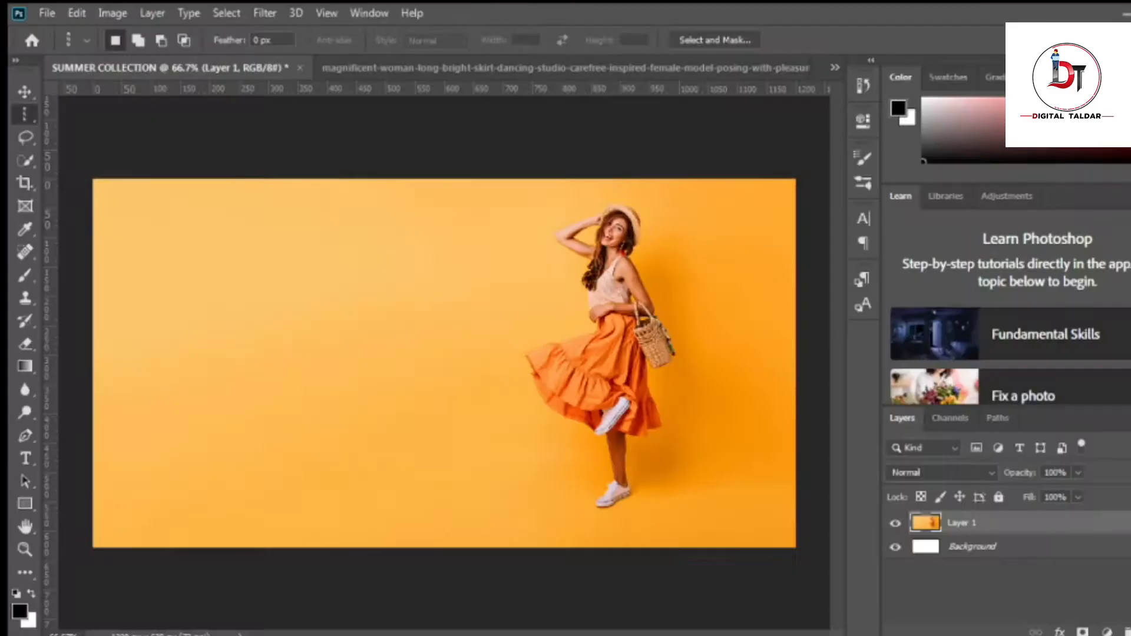
{"action": "key", "text": "t"}
{"action": "left_click", "coordinate": [202, 334]}
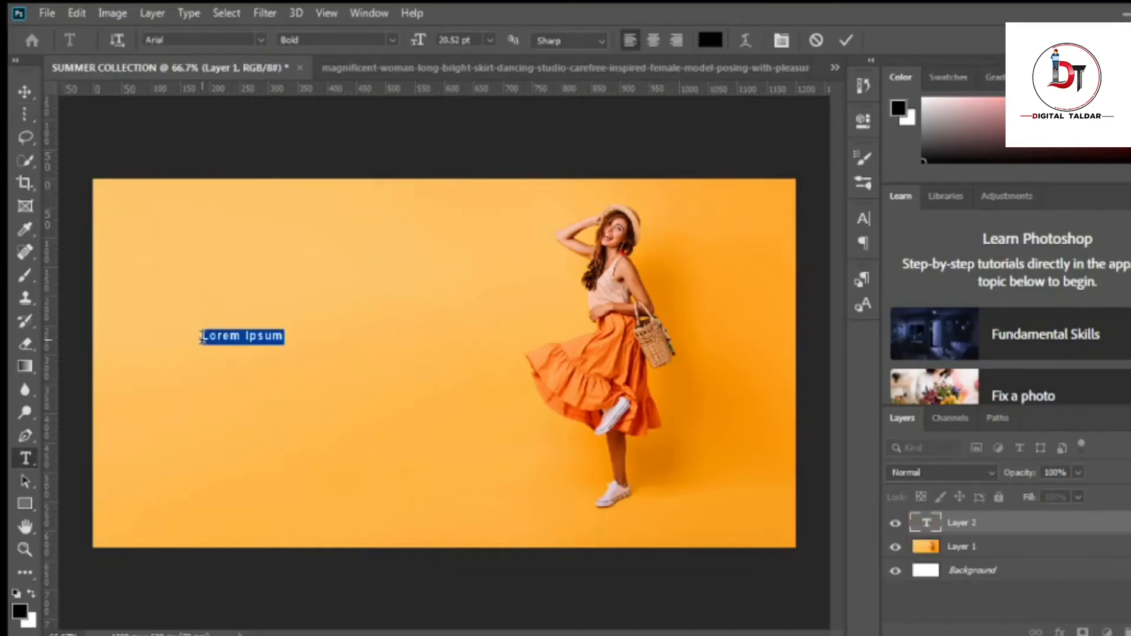
{"action": "type", "text": "SUMMER C"}
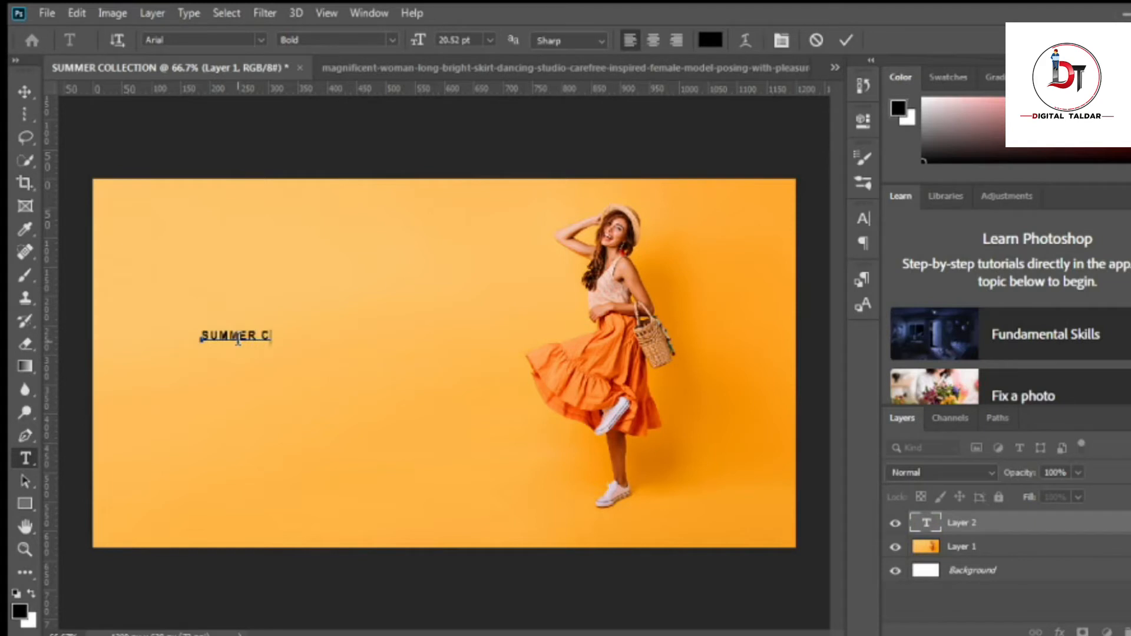
{"action": "left_click", "coordinate": [846, 40]}
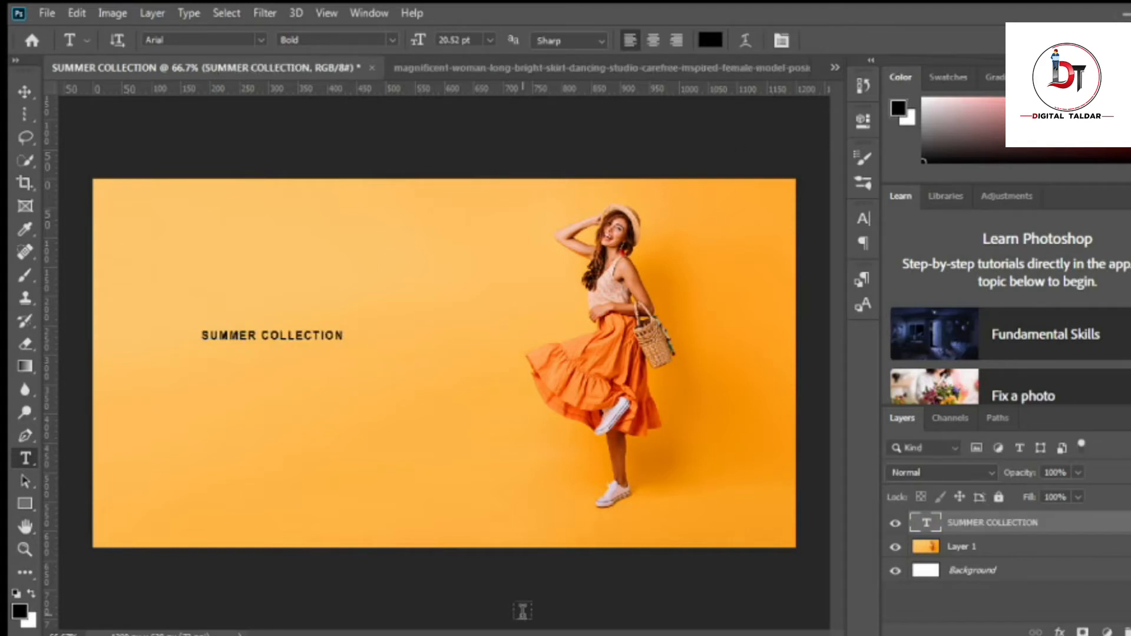
Enlarge the SUMMER COLLECTION text to about 45 pt and place it higher on the empty side of the banner.
{"action": "key", "text": "ctrl+t"}
{"action": "left_click_drag", "start_coordinate": [347, 327], "coordinate": [481, 295]}
{"action": "left_click_drag", "start_coordinate": [381, 322], "coordinate": [349, 273]}
{"action": "left_click_drag", "start_coordinate": [446, 265], "coordinate": [484, 262]}
{"action": "left_click_drag", "start_coordinate": [406, 282], "coordinate": [397, 292]}
{"action": "left_click", "coordinate": [879, 40]}
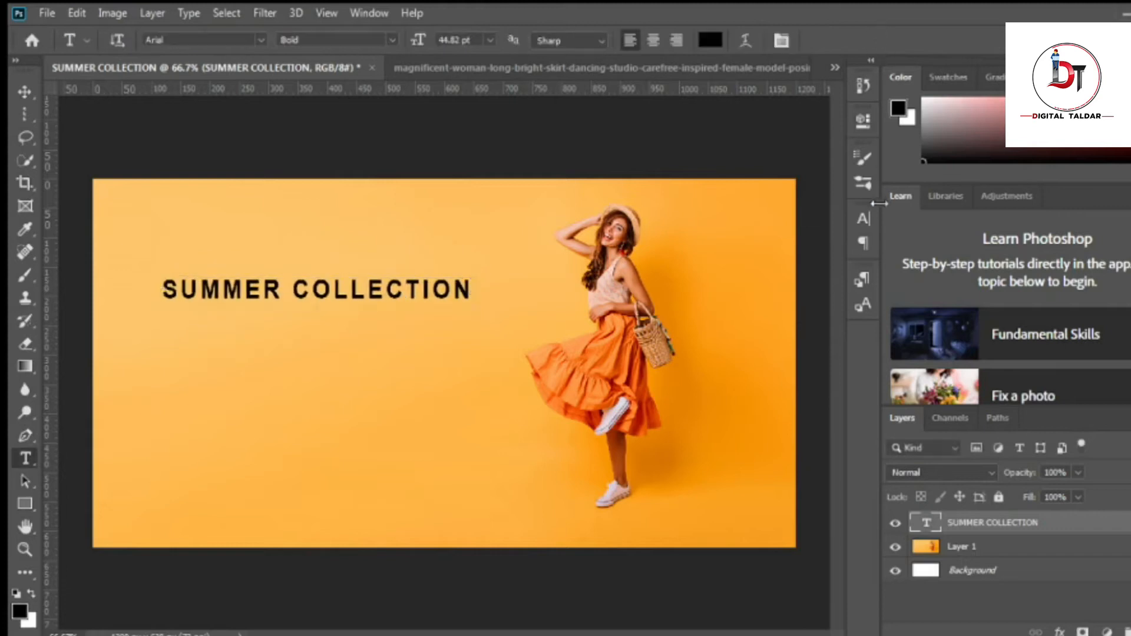
Check the required font in WordPad and set SUMMER COLLECTION to Montserrat ExtraBold with a tracking of 60.
{"action": "left_click", "coordinate": [249, 634]}
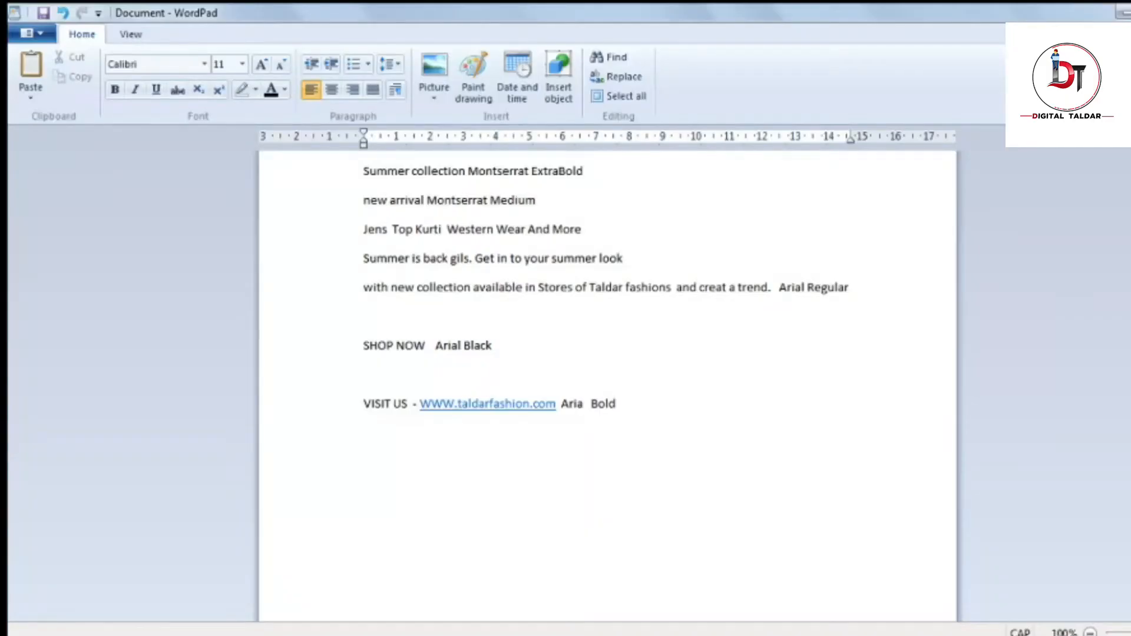
{"action": "key", "text": "alt+Tab"}
{"action": "left_click", "coordinate": [864, 219]}
{"action": "left_click", "coordinate": [759, 244]}
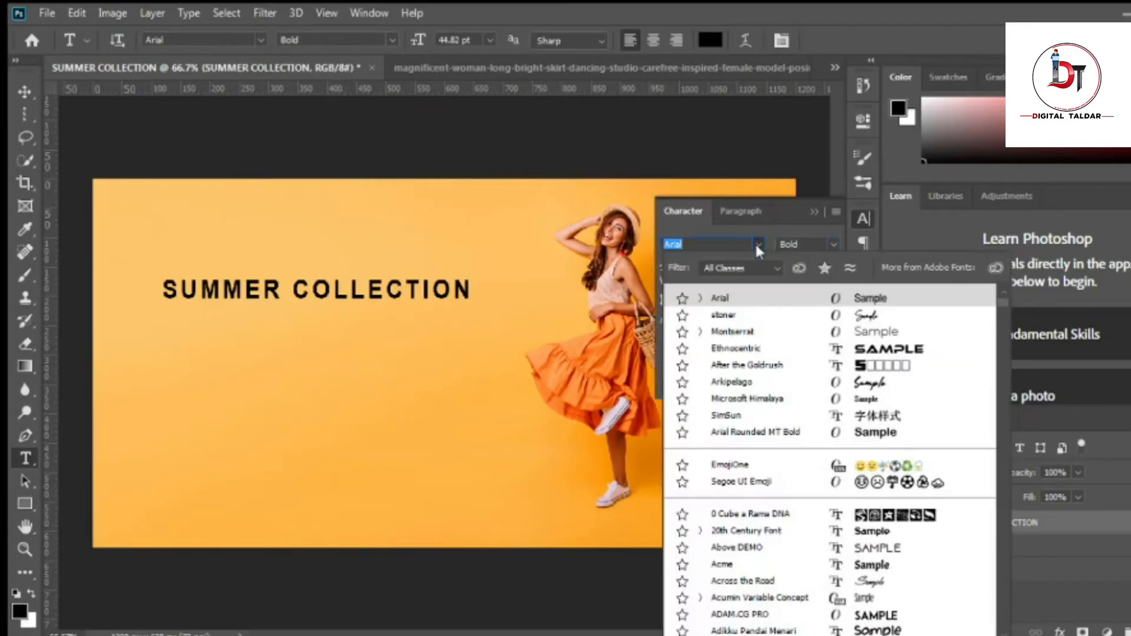
{"action": "left_click", "coordinate": [747, 331]}
{"action": "left_click", "coordinate": [834, 244]}
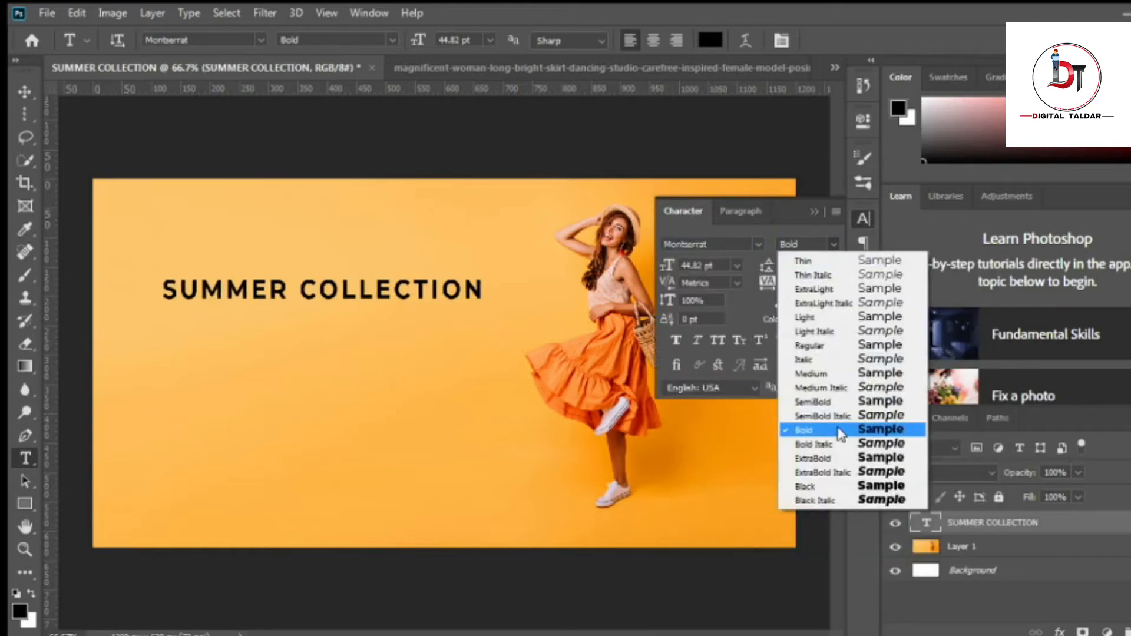
{"action": "left_click", "coordinate": [837, 458]}
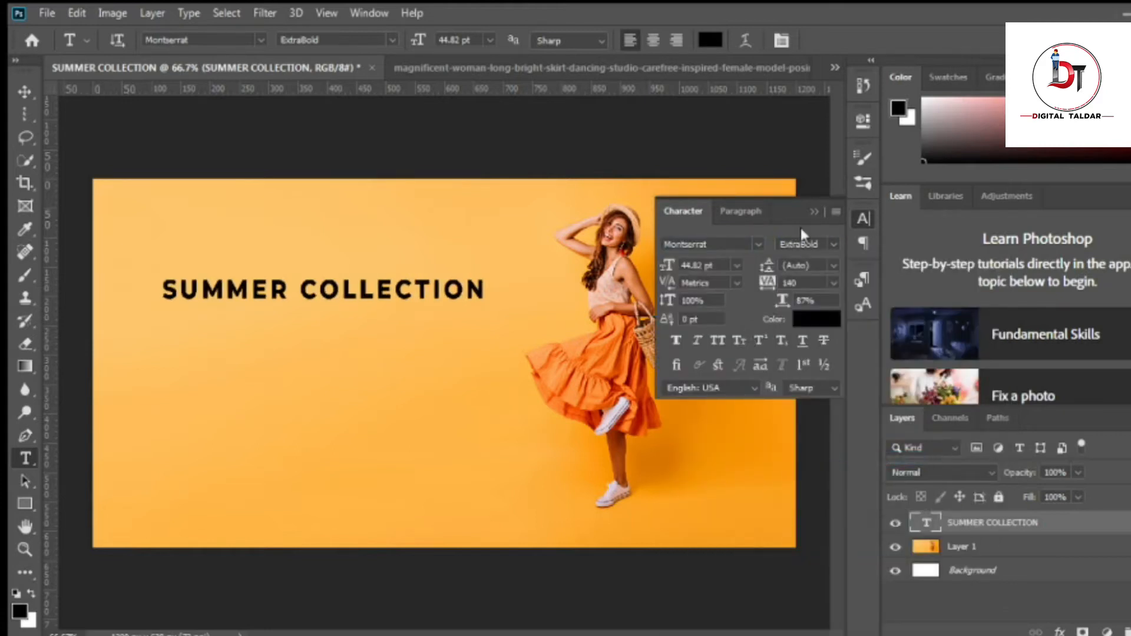
{"action": "left_click_drag", "start_coordinate": [770, 284], "coordinate": [769, 282]}
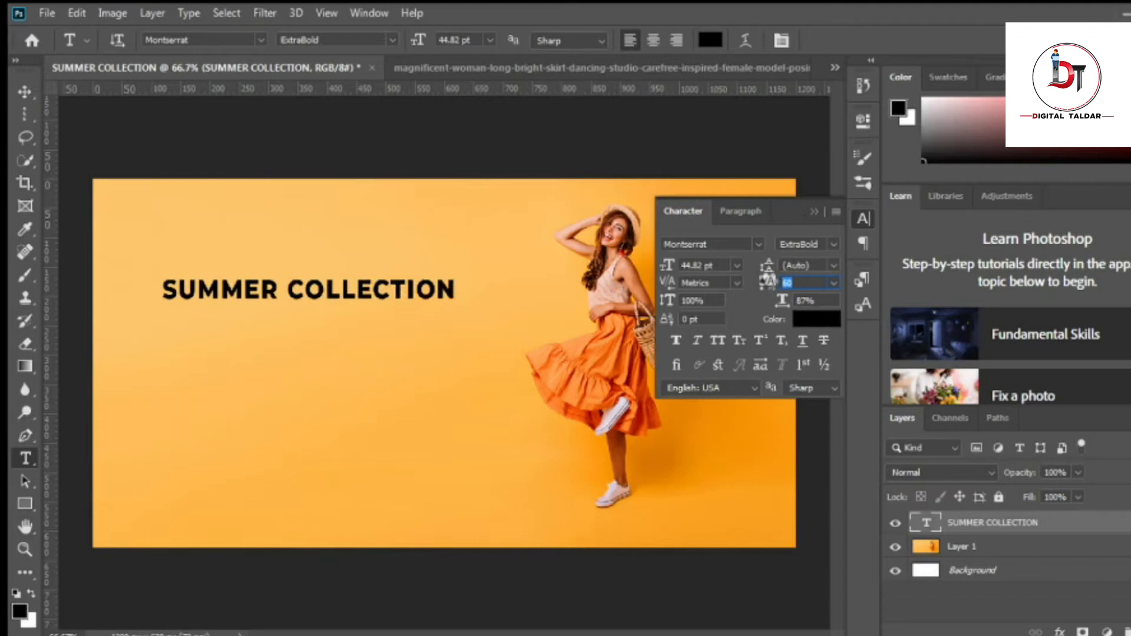
{"action": "left_click", "coordinate": [816, 212]}
Enlarge the SUMMER COLLECTION heading to about 53 pt and reposition it beside the woman.
{"action": "key", "text": "ctrl+t"}
{"action": "left_click_drag", "start_coordinate": [458, 273], "coordinate": [416, 301]}
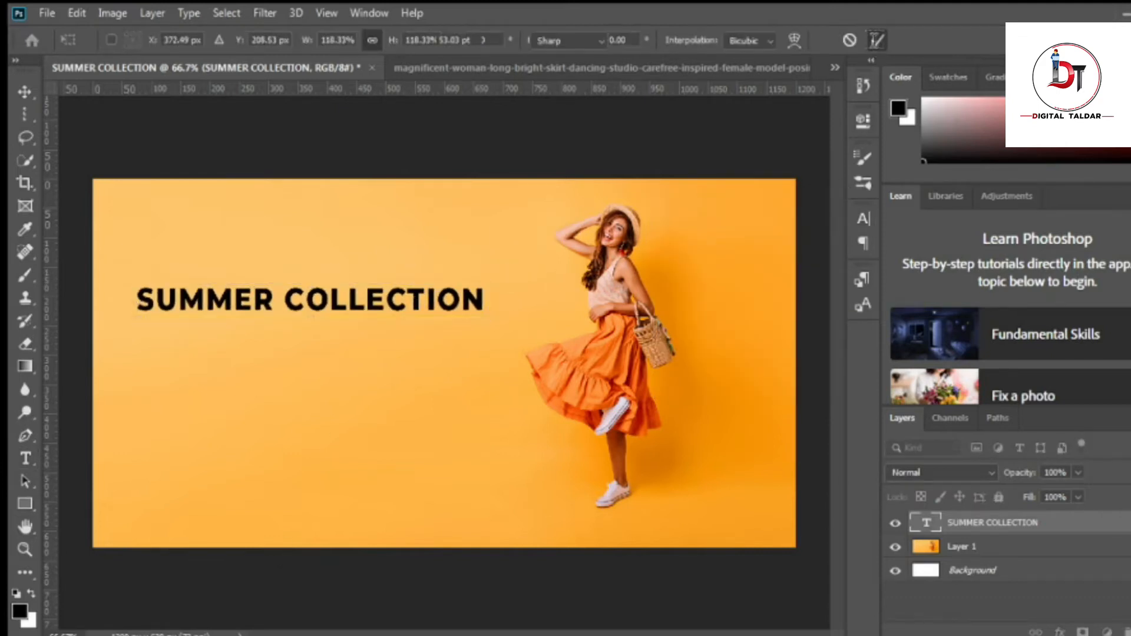
{"action": "left_click", "coordinate": [878, 40]}
Add a separate NEW ARRIVAL text in the lower empty area, following the copy in WordPad.
{"action": "left_click", "coordinate": [282, 459]}
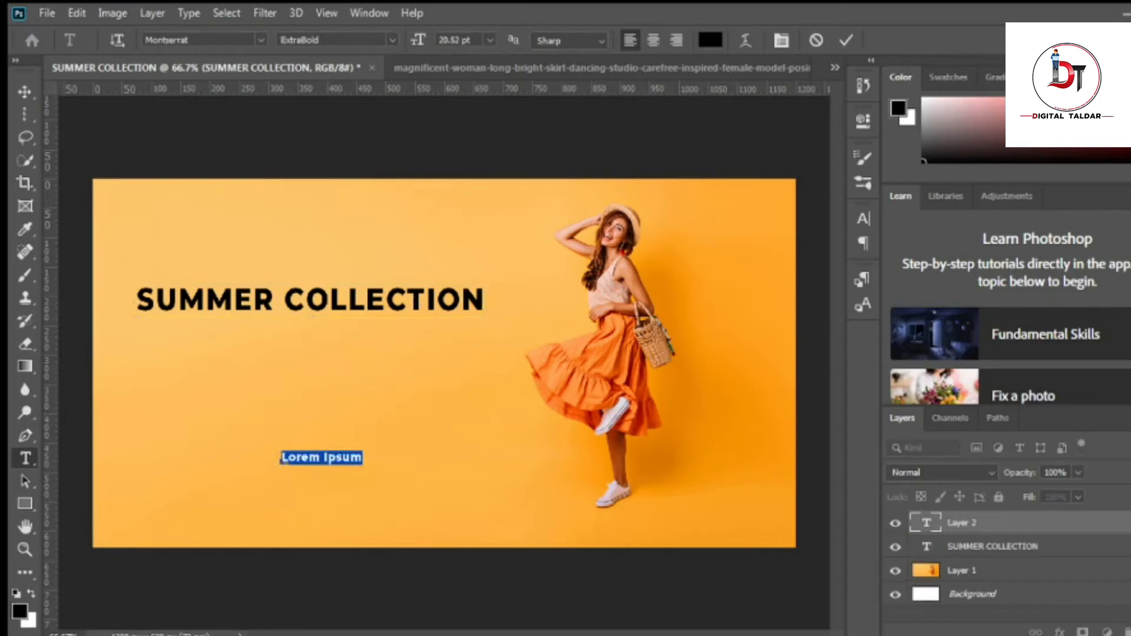
{"action": "key", "text": "alt+Tab"}
{"action": "key", "text": "alt+Tab"}
{"action": "type", "text": "NE"}
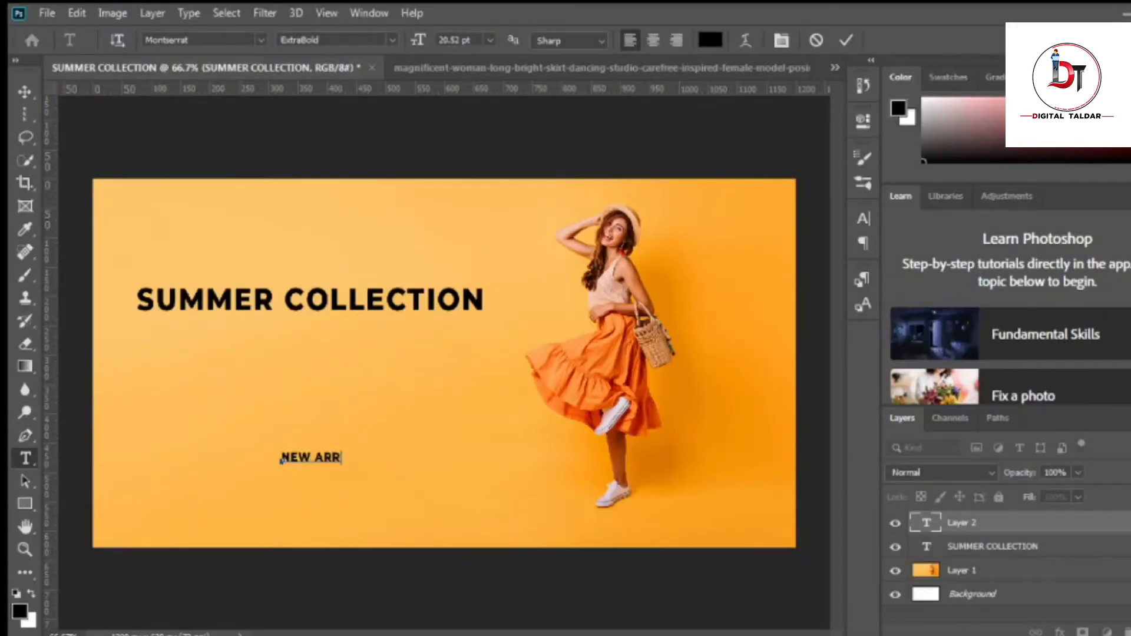
{"action": "left_click", "coordinate": [846, 40]}
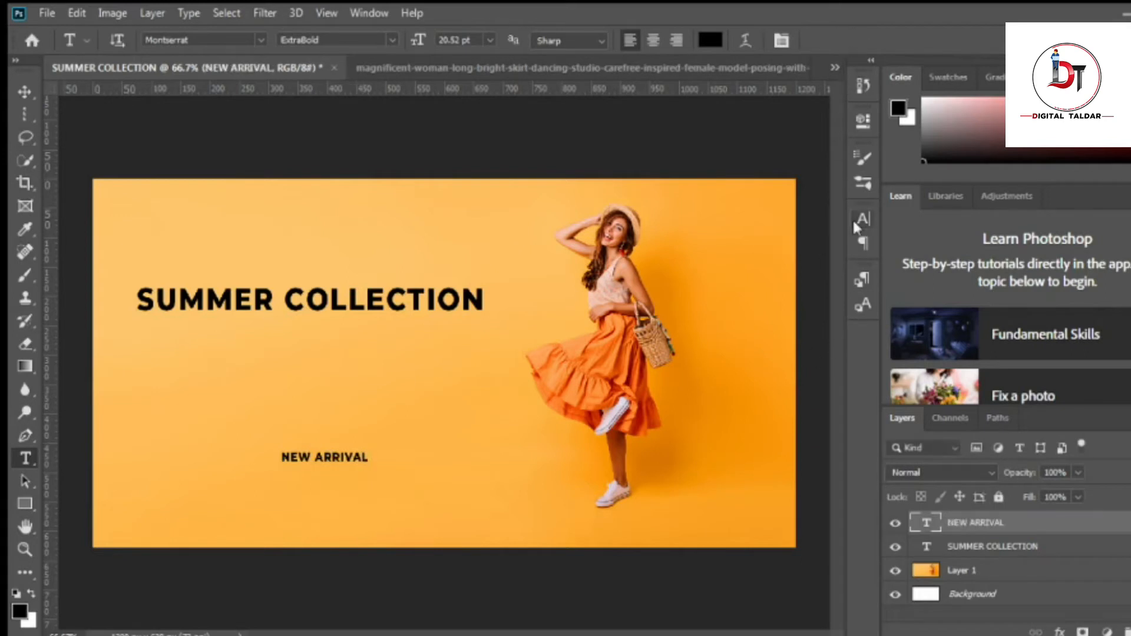
Set the NEW ARRIVAL text to the Montserrat Medium weight.
{"action": "left_click", "coordinate": [864, 218]}
{"action": "left_click", "coordinate": [807, 244]}
{"action": "left_click", "coordinate": [824, 373]}
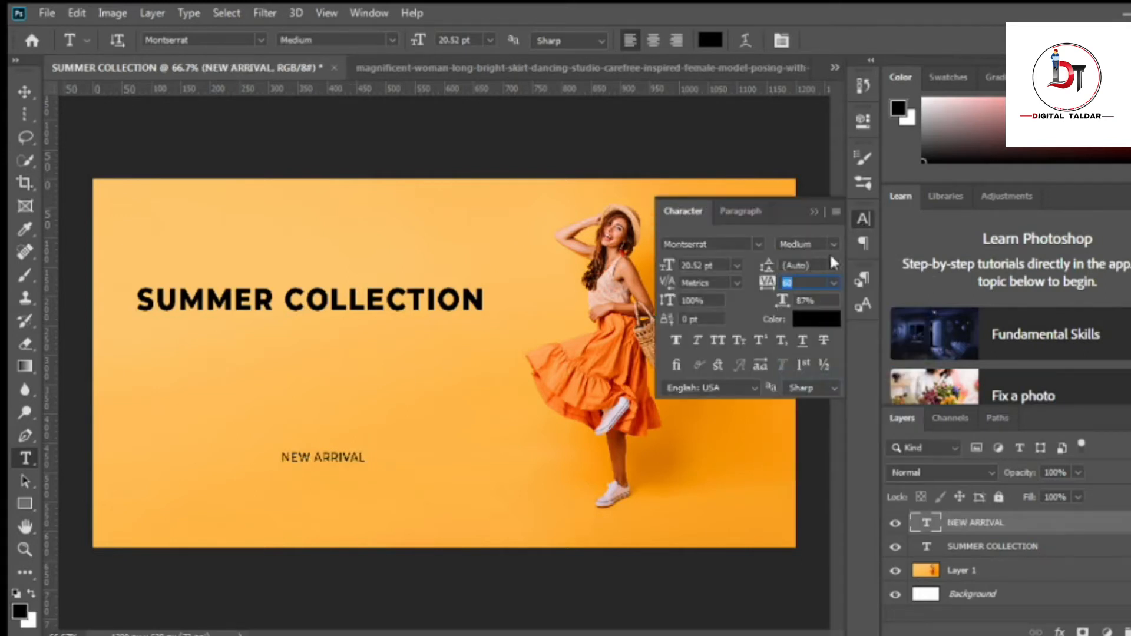
{"action": "left_click", "coordinate": [864, 218]}
Enlarge NEW ARRIVAL to about 61 pt and place it directly above SUMMER COLLECTION.
{"action": "key", "text": "ctrl+t"}
{"action": "left_click_drag", "start_coordinate": [368, 445], "coordinate": [530, 420]}
{"action": "left_click_drag", "start_coordinate": [451, 445], "coordinate": [358, 253]}
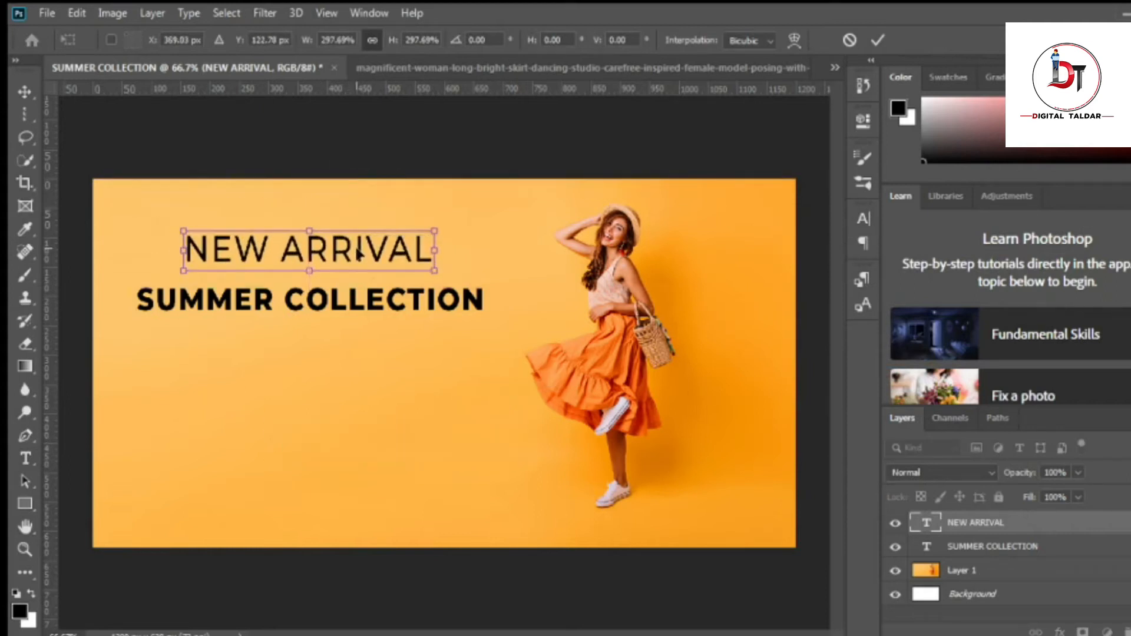
{"action": "left_click", "coordinate": [878, 41]}
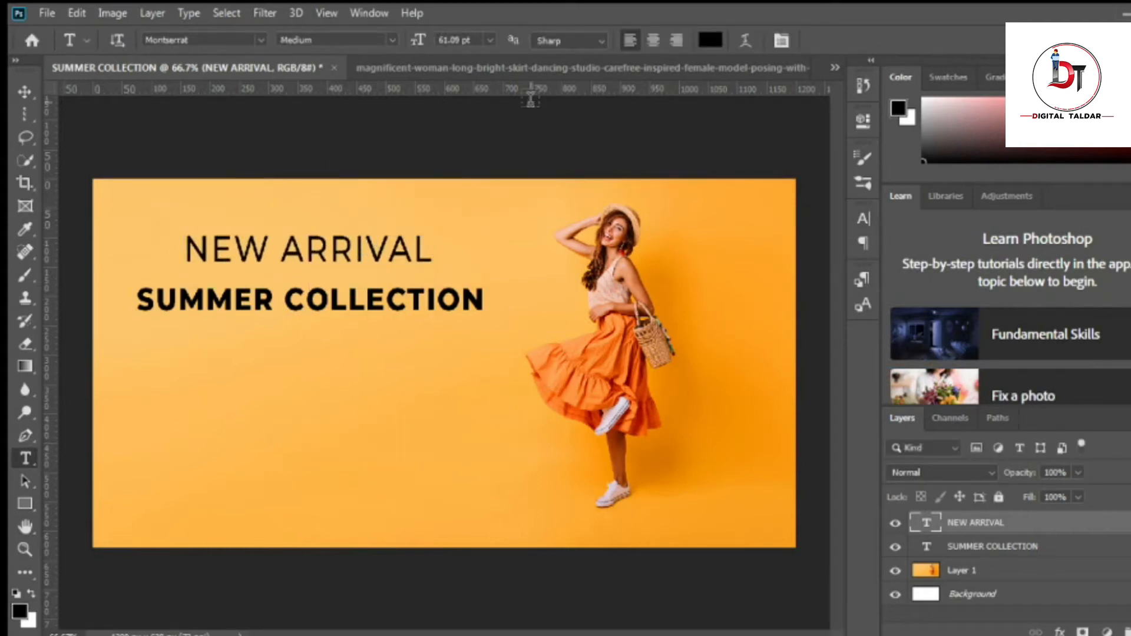
Close the source photo document of the woman, keeping the SUMMER COLLECTION banner open.
{"action": "left_click", "coordinate": [546, 66]}
{"action": "left_click", "coordinate": [795, 69]}
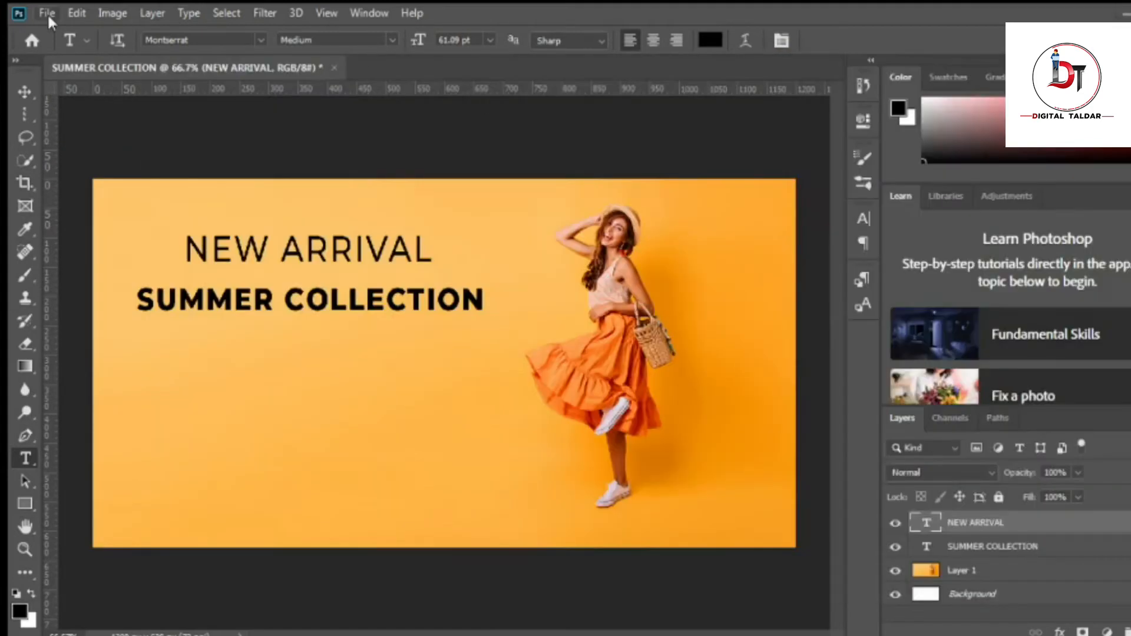
{"action": "left_click", "coordinate": [47, 13]}
{"action": "left_click", "coordinate": [65, 44]}
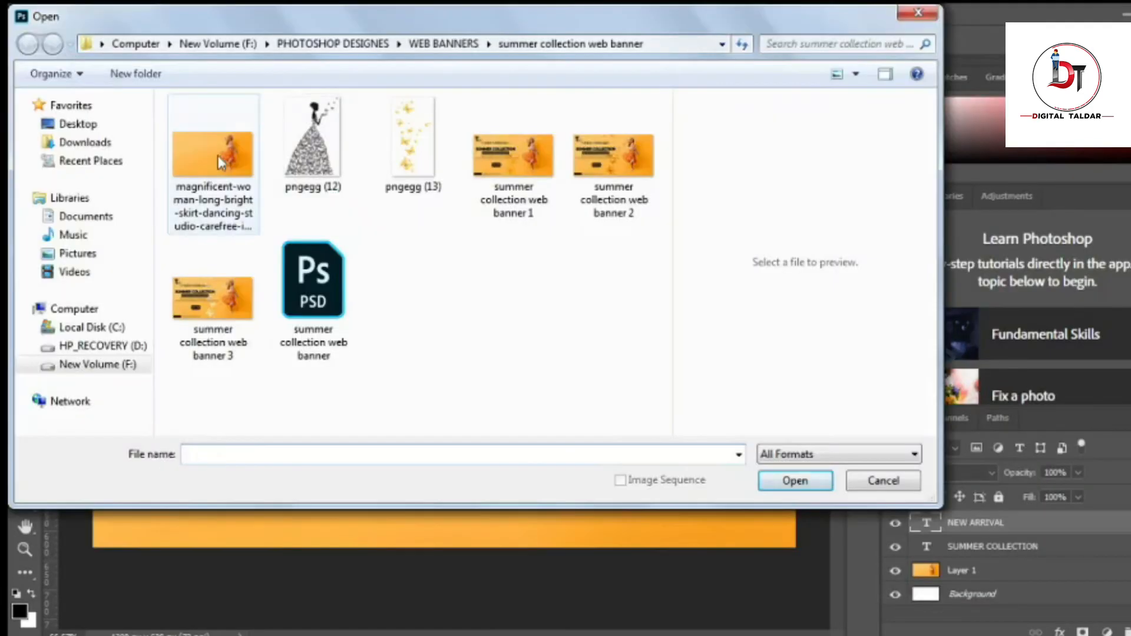
{"action": "left_click", "coordinate": [919, 12]}
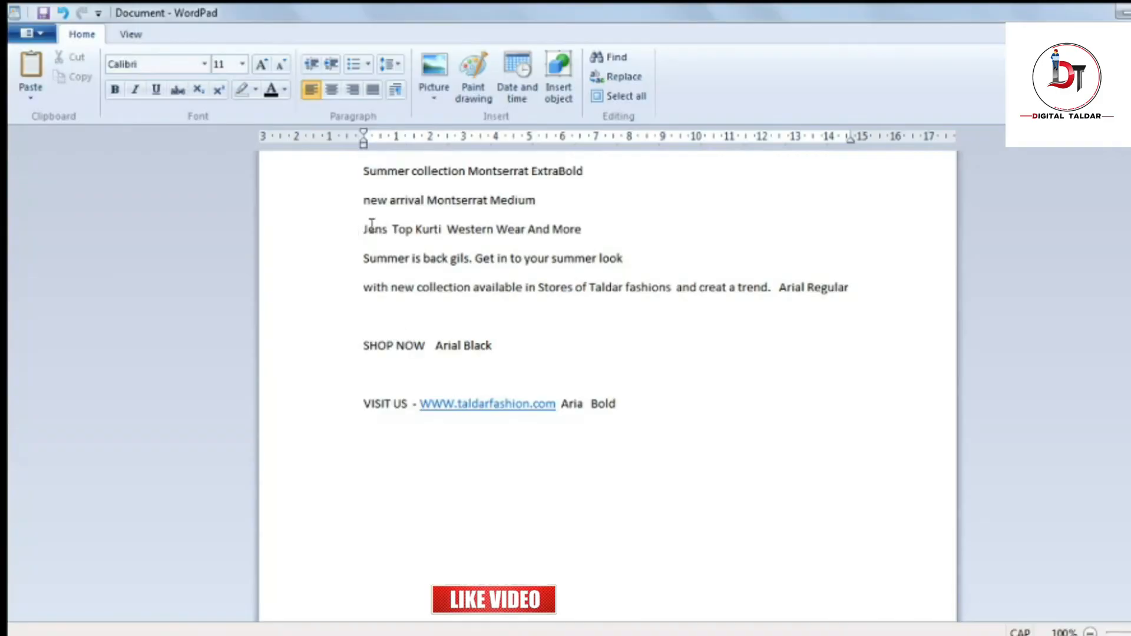
Copy the line "Jens Top Kurti Western Wear And More" from WordPad into a new text below SUMMER COLLECTION.
{"action": "left_click_drag", "start_coordinate": [372, 228], "coordinate": [567, 224]}
{"action": "key", "text": "ctrl+c"}
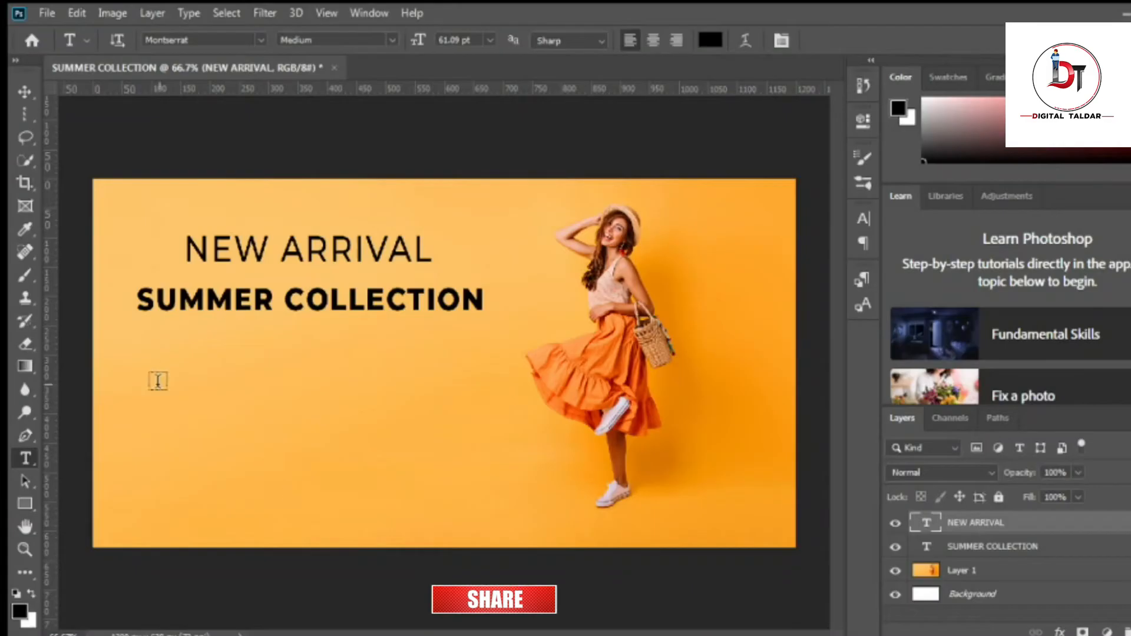
{"action": "left_click", "coordinate": [182, 366]}
{"action": "key", "text": "ctrl+v"}
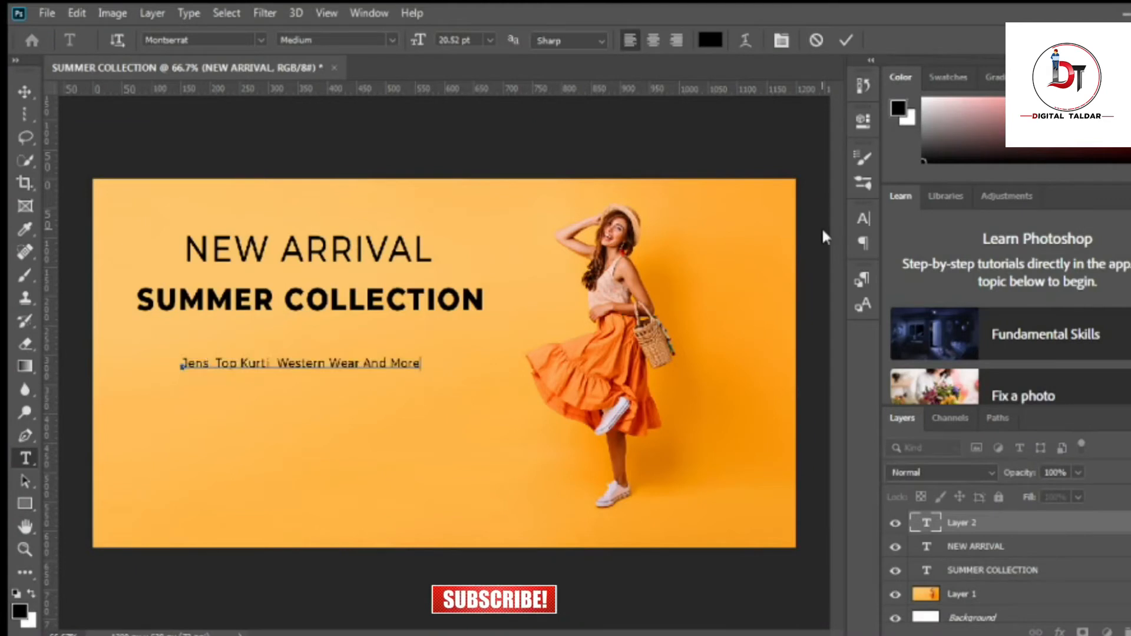
Try to set the pasted product line to Bold and finish the text entry.
{"action": "left_click", "coordinate": [862, 220]}
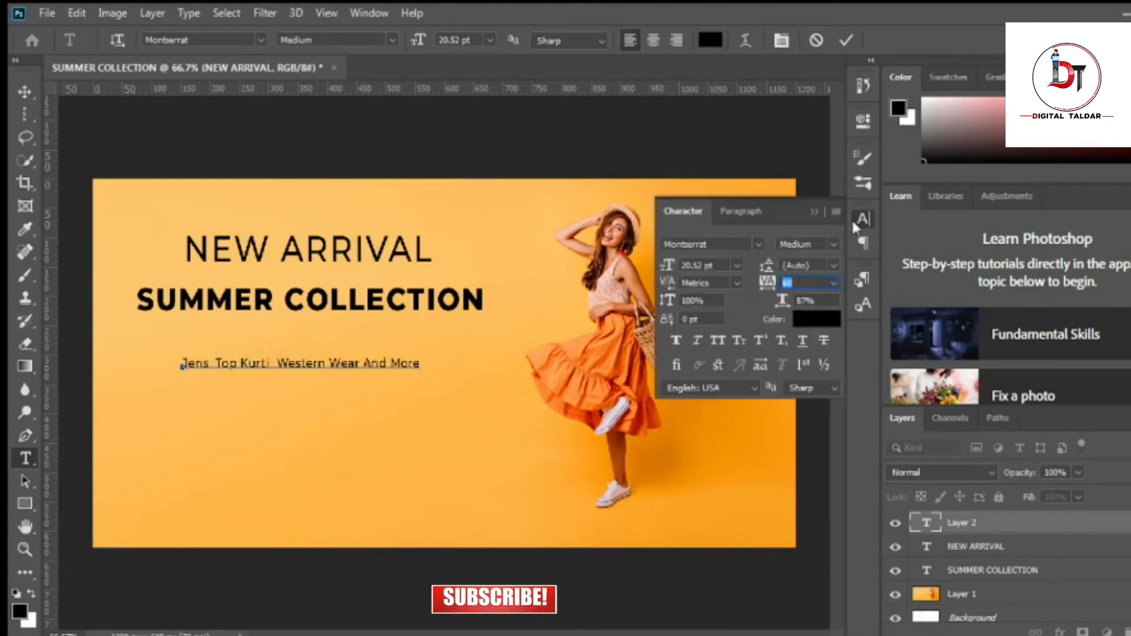
{"action": "left_click", "coordinate": [832, 243]}
{"action": "left_click", "coordinate": [814, 430]}
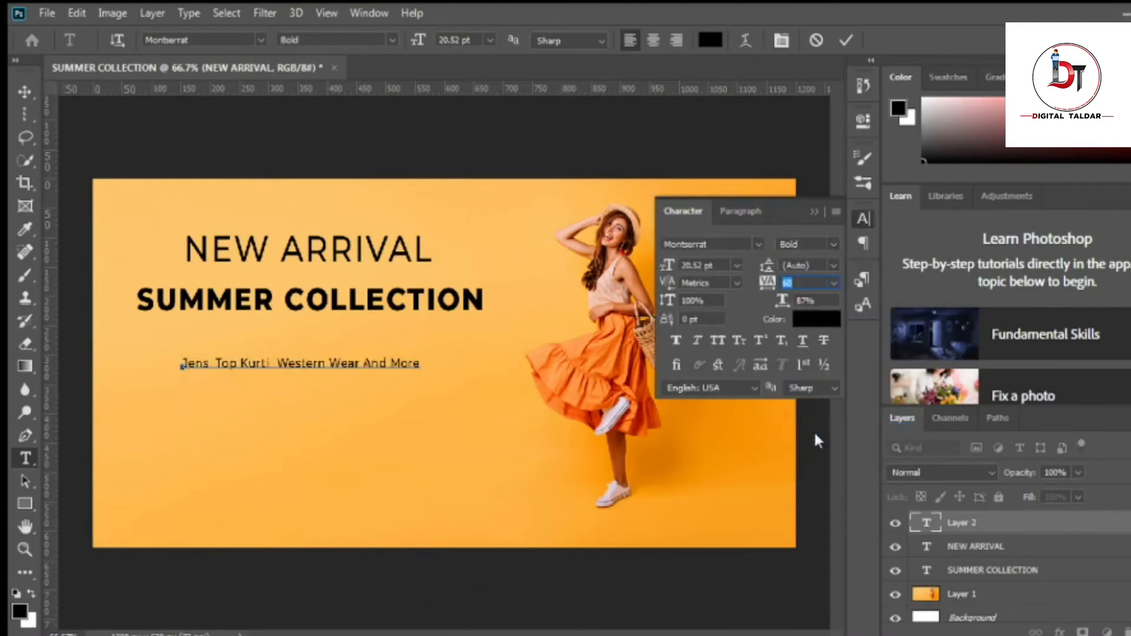
{"action": "left_click", "coordinate": [815, 211]}
{"action": "left_click", "coordinate": [846, 40]}
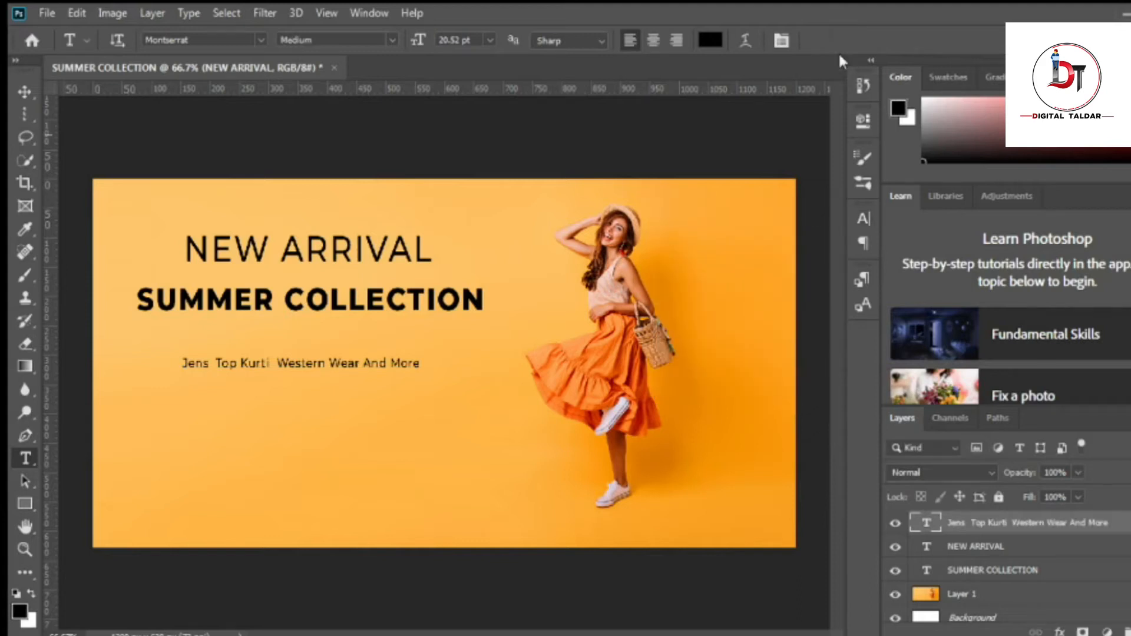
Set the whole product line to Montserrat Bold and move it closer beneath SUMMER COLLECTION.
{"action": "triple_click", "coordinate": [367, 371]}
{"action": "left_click", "coordinate": [863, 218]}
{"action": "left_click", "coordinate": [833, 244]}
{"action": "left_click", "coordinate": [828, 430]}
{"action": "left_click", "coordinate": [815, 211]}
{"action": "left_click", "coordinate": [846, 40]}
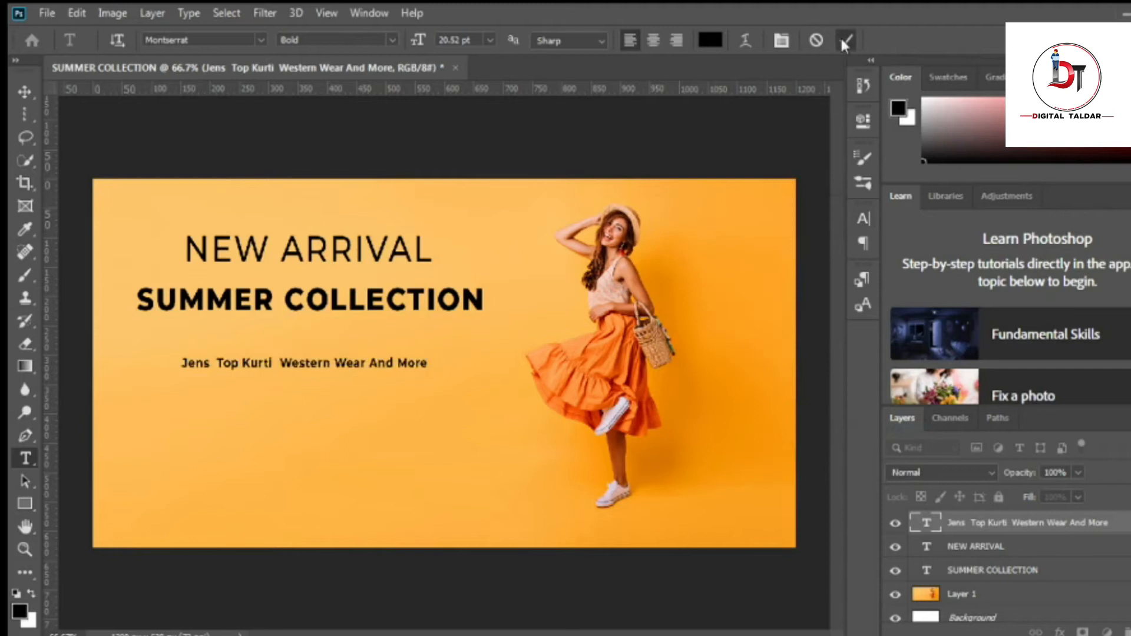
{"action": "key", "text": "ctrl+t"}
{"action": "left_click_drag", "start_coordinate": [366, 369], "coordinate": [366, 354]}
Draw a rectangle about 435 × 42 px over the product line, filled with the heading's black and without a stroke.
{"action": "left_click_drag", "start_coordinate": [183, 336], "coordinate": [438, 360]}
{"action": "left_click", "coordinate": [615, 226]}
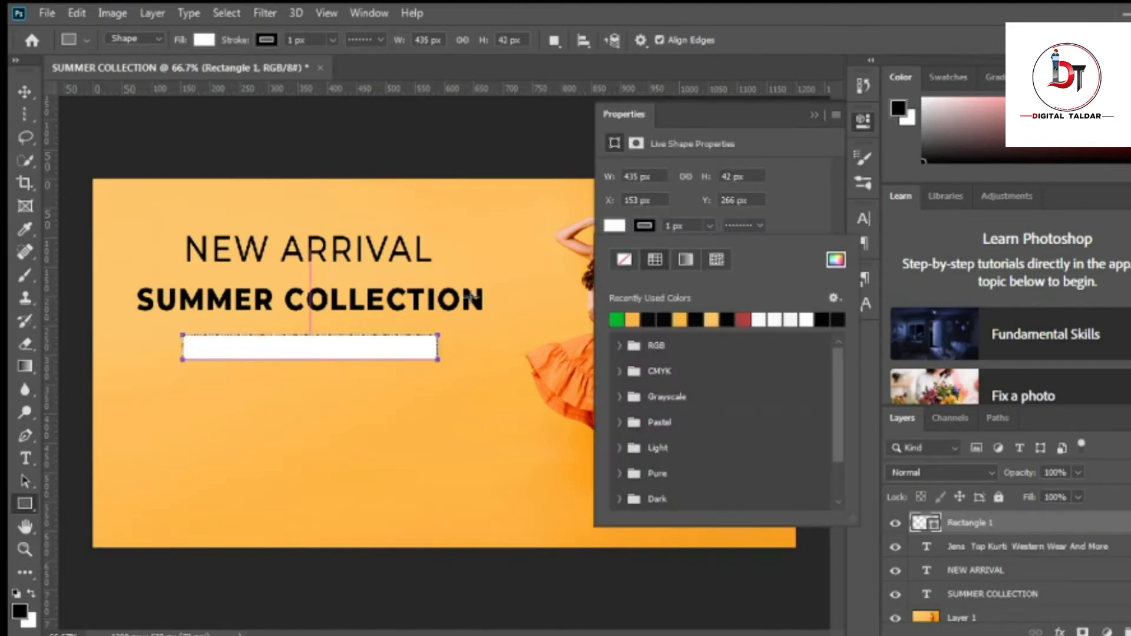
{"action": "left_click", "coordinate": [836, 260]}
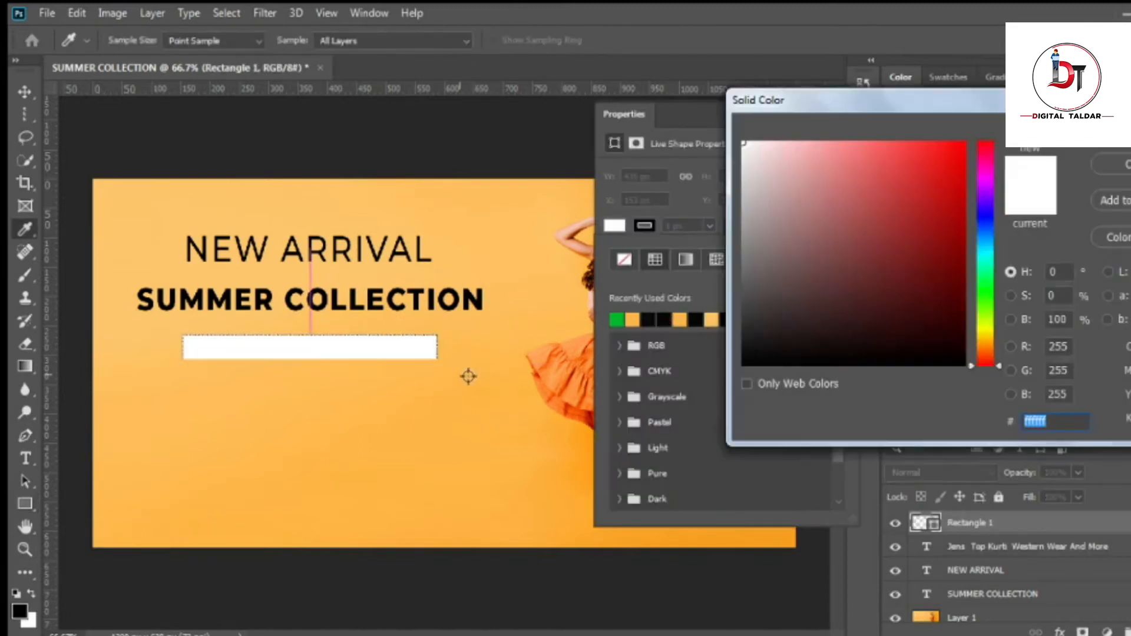
{"action": "left_click", "coordinate": [475, 303]}
{"action": "key", "text": "Return"}
{"action": "left_click", "coordinate": [625, 260]}
{"action": "left_click", "coordinate": [815, 114]}
Recolour the product line with the background's light orange #ffc062 and place its layer above the black rectangle.
{"action": "left_click", "coordinate": [957, 550]}
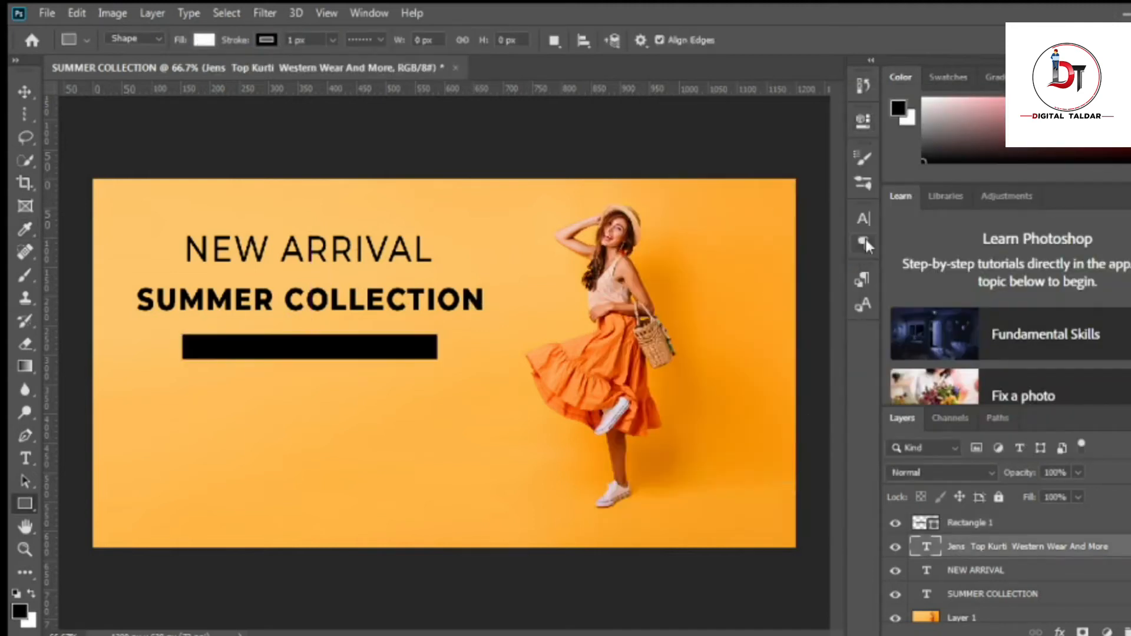
{"action": "left_click", "coordinate": [864, 221]}
{"action": "left_click", "coordinate": [821, 318]}
{"action": "left_click", "coordinate": [499, 234]}
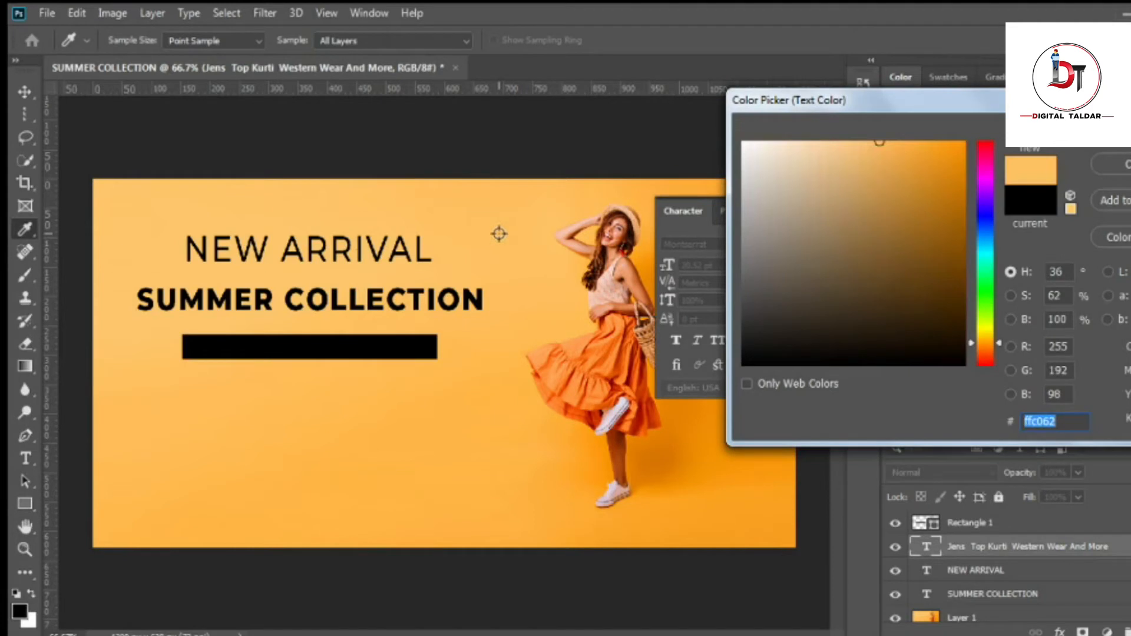
{"action": "key", "text": "Return"}
{"action": "left_click_drag", "start_coordinate": [988, 551], "coordinate": [996, 518]}
{"action": "left_click", "coordinate": [814, 213]}
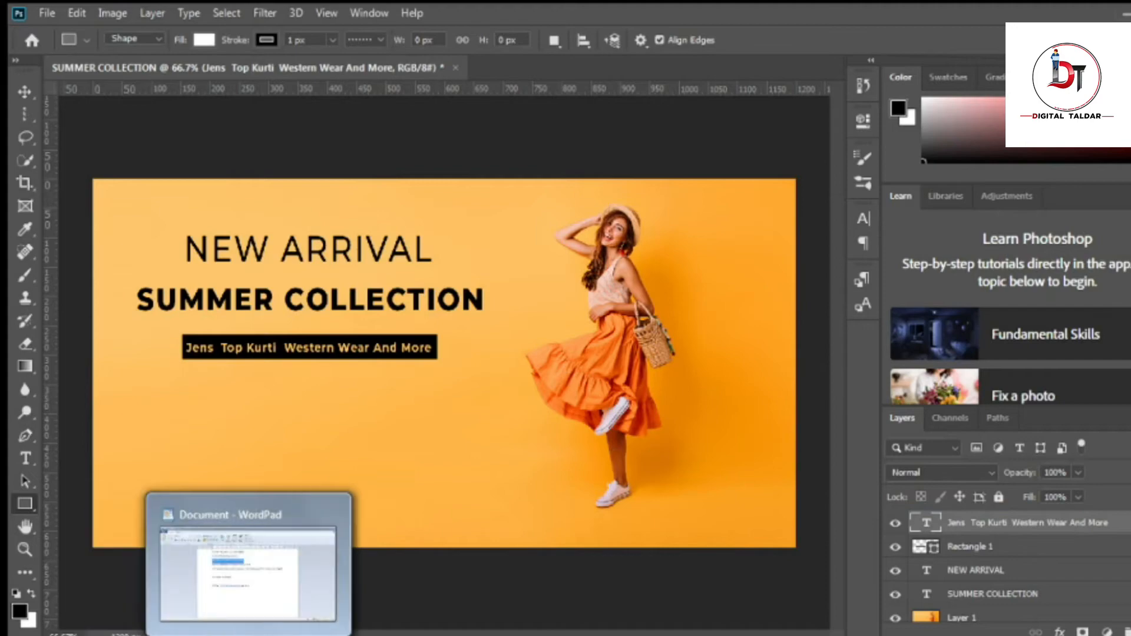
Copy "Summer is back gils. Get in to your summer look" from WordPad into a new text below the black bar.
{"action": "left_click", "coordinate": [253, 560]}
{"action": "left_click_drag", "start_coordinate": [363, 259], "coordinate": [624, 261]}
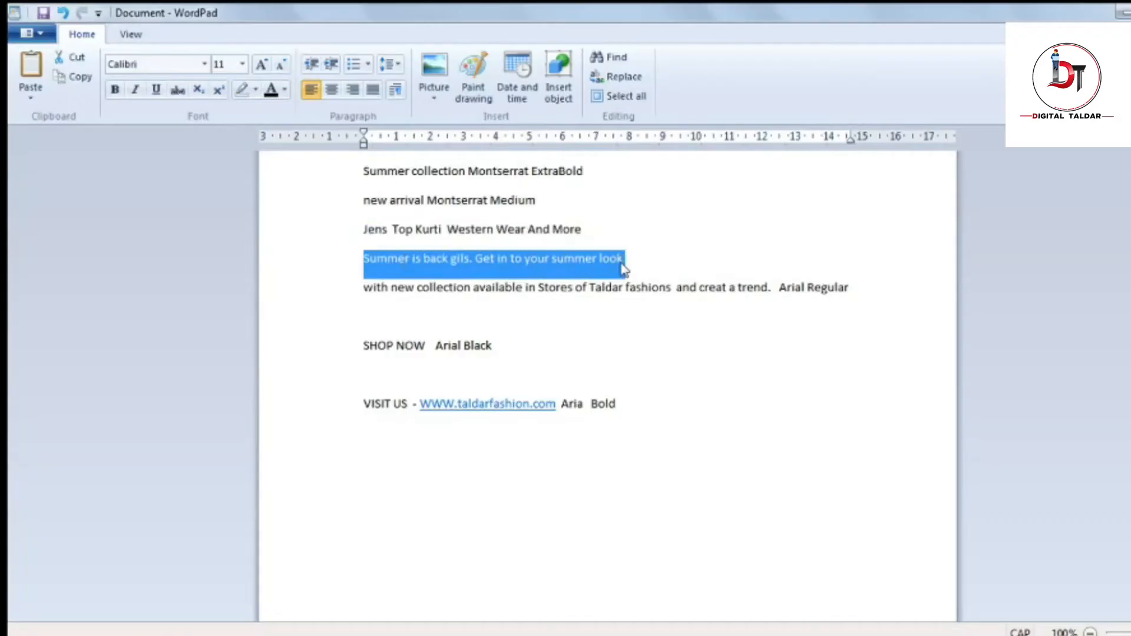
{"action": "key", "text": "alt+Tab"}
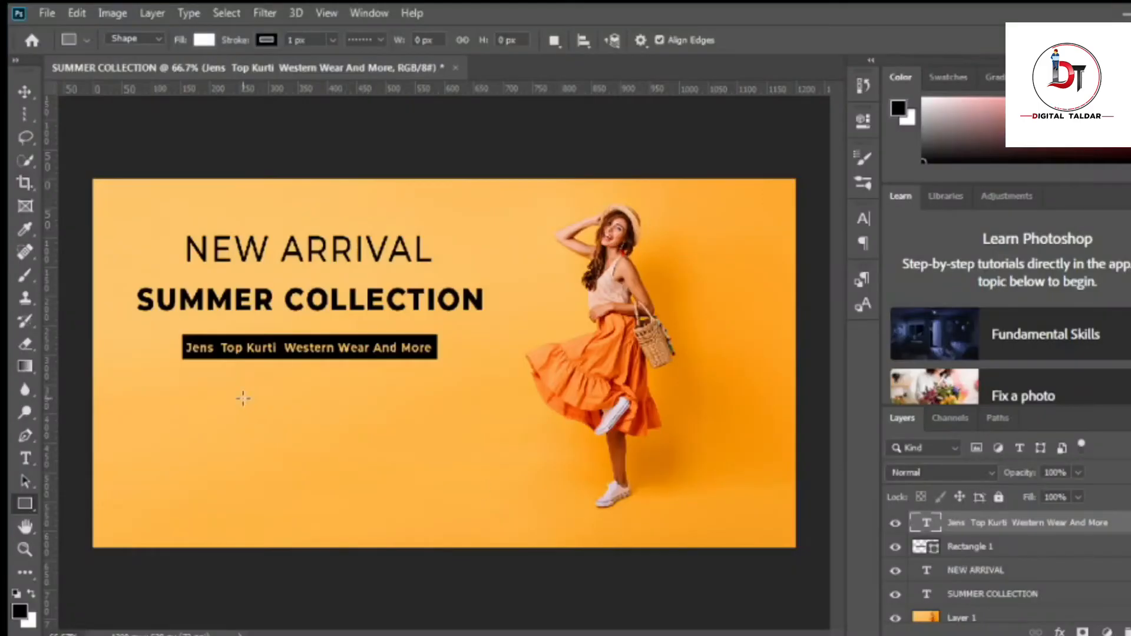
{"action": "left_click", "coordinate": [26, 459]}
{"action": "left_click", "coordinate": [244, 408]}
{"action": "key", "text": "ctrl+v"}
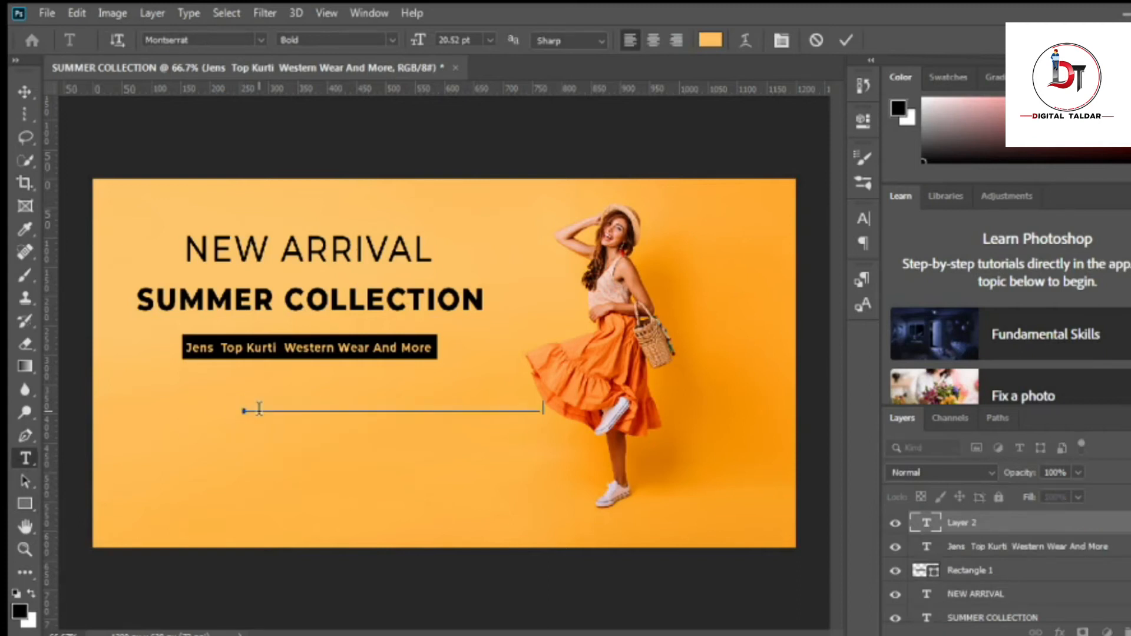
{"action": "left_click", "coordinate": [846, 40]}
Colour the "Summer is back gils" line black and centre it just beneath the black bar.
{"action": "left_click", "coordinate": [861, 218]}
{"action": "left_click", "coordinate": [820, 317]}
{"action": "left_click", "coordinate": [745, 363]}
{"action": "left_click", "coordinate": [1113, 164]}
{"action": "left_click", "coordinate": [814, 214]}
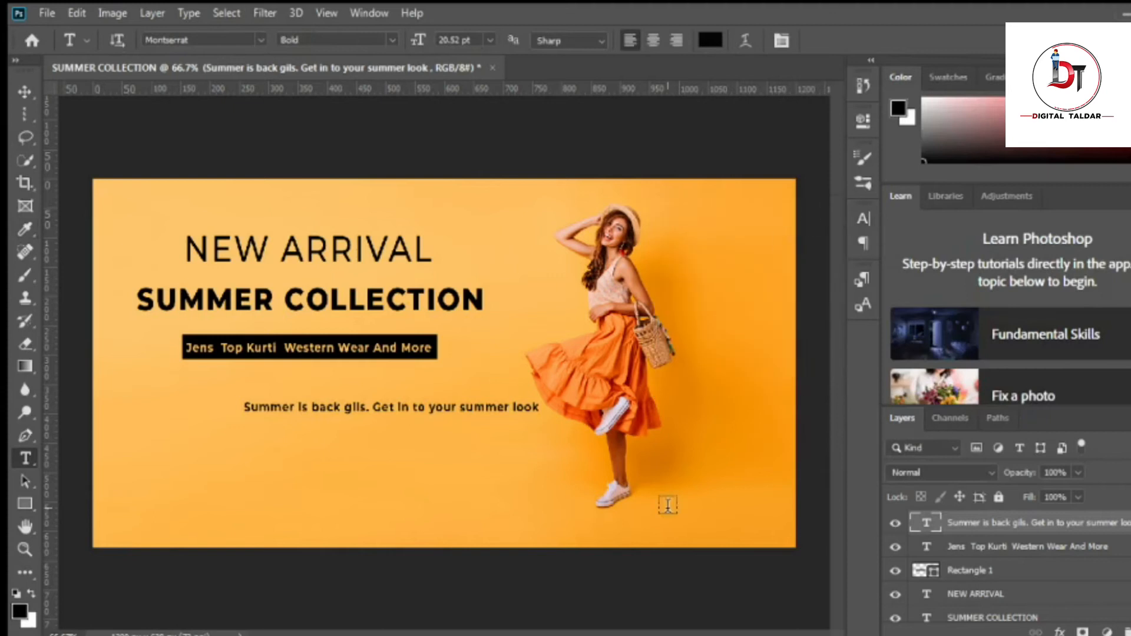
{"action": "key", "text": "ctrl+t"}
{"action": "left_click_drag", "start_coordinate": [453, 407], "coordinate": [368, 388]}
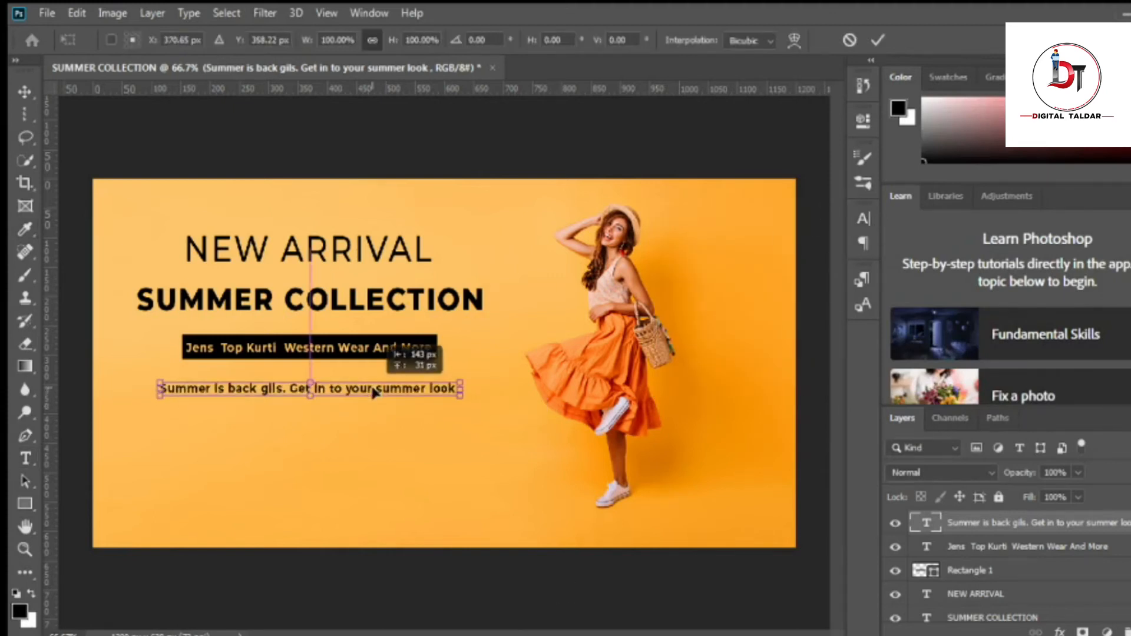
{"action": "key", "text": "Return"}
Copy "with new collection available in Stores of Taldar fashions and creat a trend." from WordPad into a new text lower on the banner.
{"action": "key", "text": "alt+Tab"}
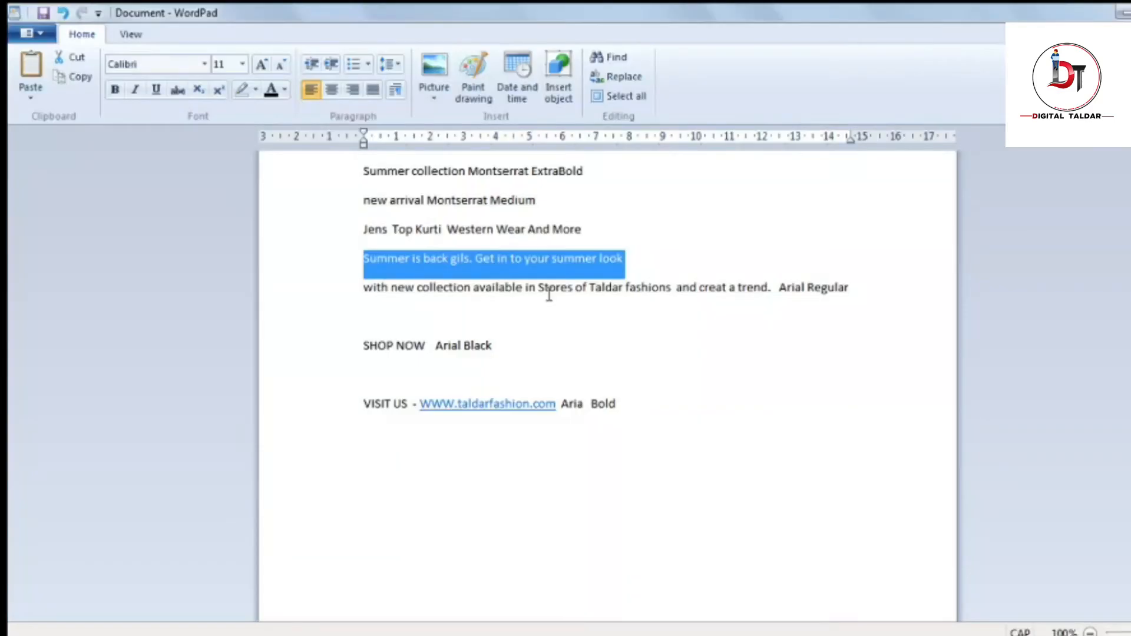
{"action": "left_click_drag", "start_coordinate": [368, 294], "coordinate": [774, 299]}
{"action": "key", "text": "ctrl+c"}
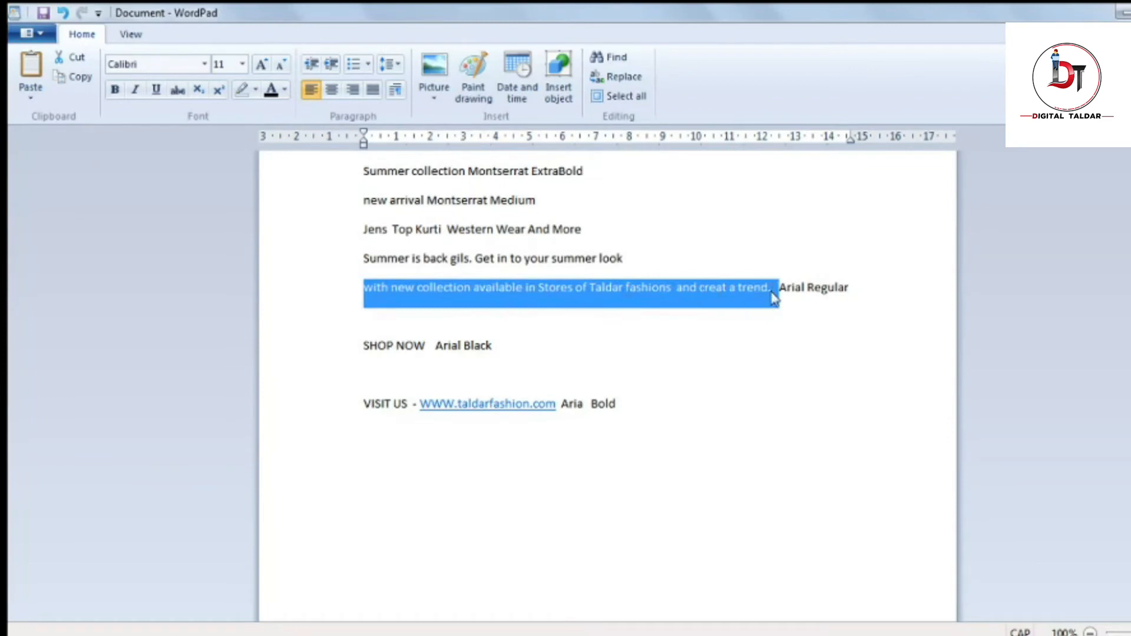
{"action": "key", "text": "alt+Tab"}
{"action": "left_click", "coordinate": [286, 451]}
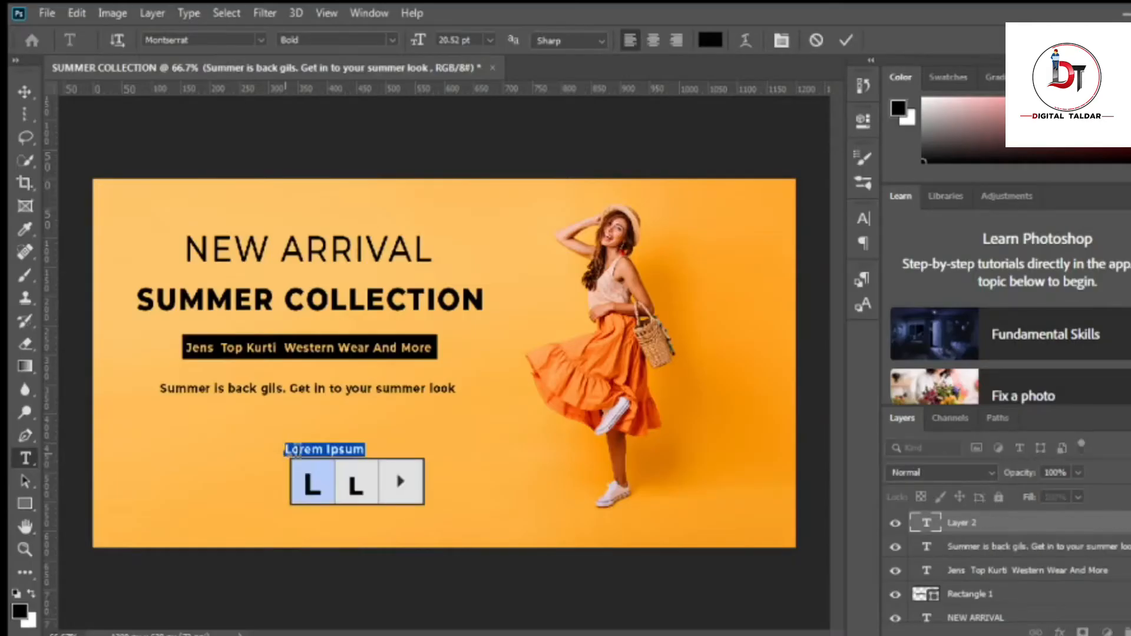
{"action": "key", "text": "ctrl+v"}
{"action": "left_click", "coordinate": [846, 40]}
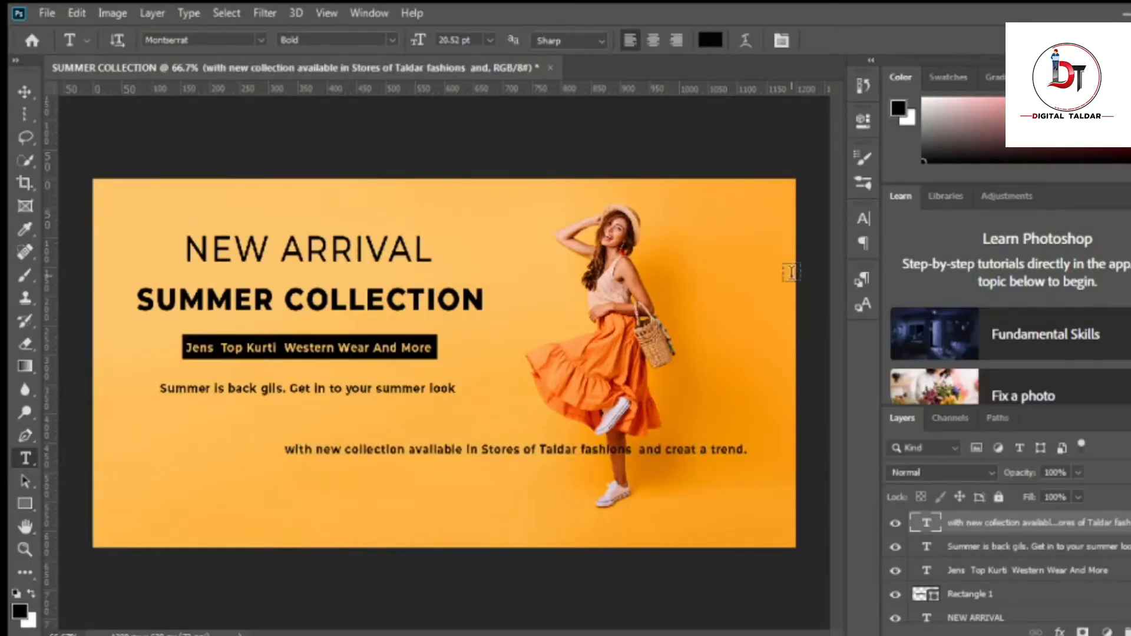
Move the "with new collection available" line directly beneath the "Summer is back gils" line.
{"action": "key", "text": "ctrl+t"}
{"action": "left_click_drag", "start_coordinate": [756, 455], "coordinate": [575, 415]}
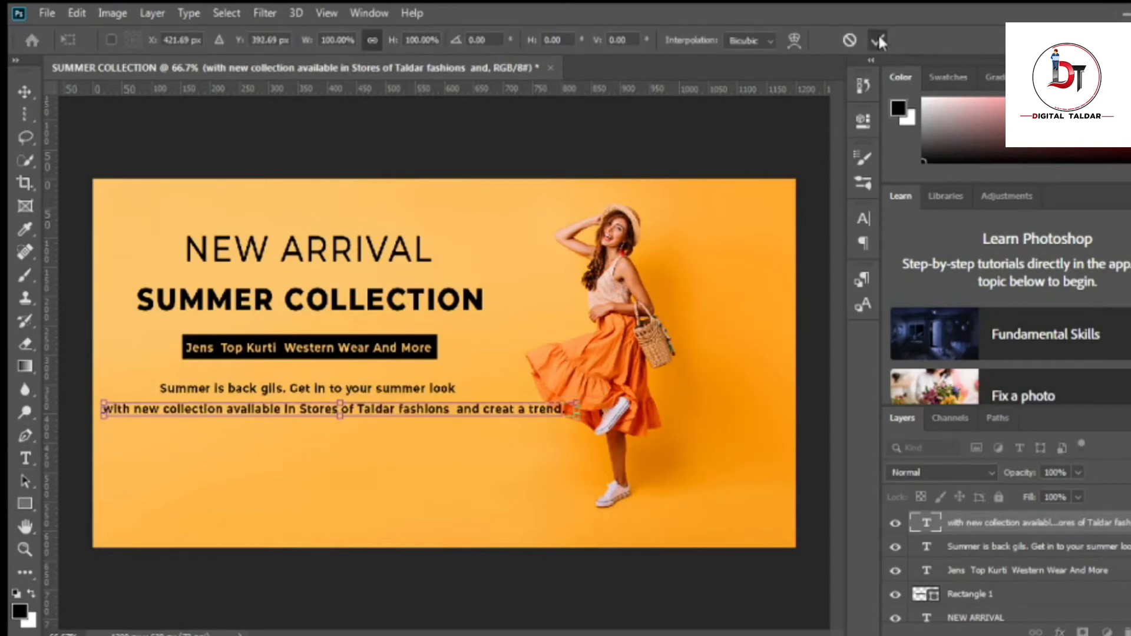
{"action": "left_click", "coordinate": [878, 38]}
Set the "Summer is back gils" line to Arial Regular.
{"action": "key", "text": "v"}
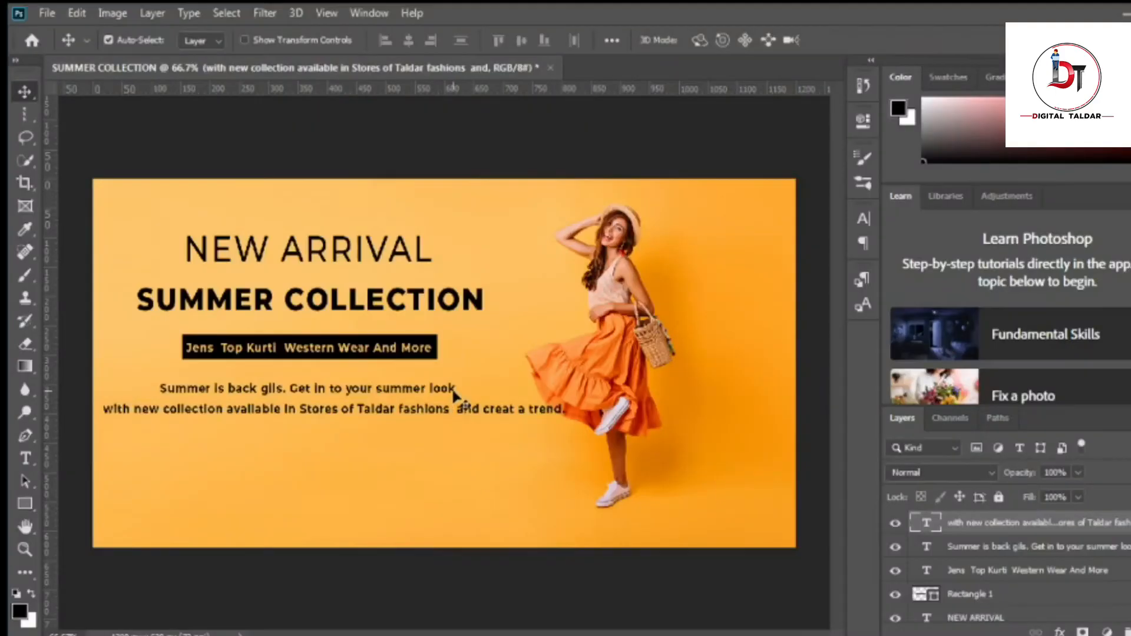
{"action": "left_click", "coordinate": [454, 391]}
{"action": "left_click", "coordinate": [863, 220]}
{"action": "left_click", "coordinate": [759, 244]}
{"action": "left_click", "coordinate": [732, 318]}
{"action": "left_click", "coordinate": [834, 244]}
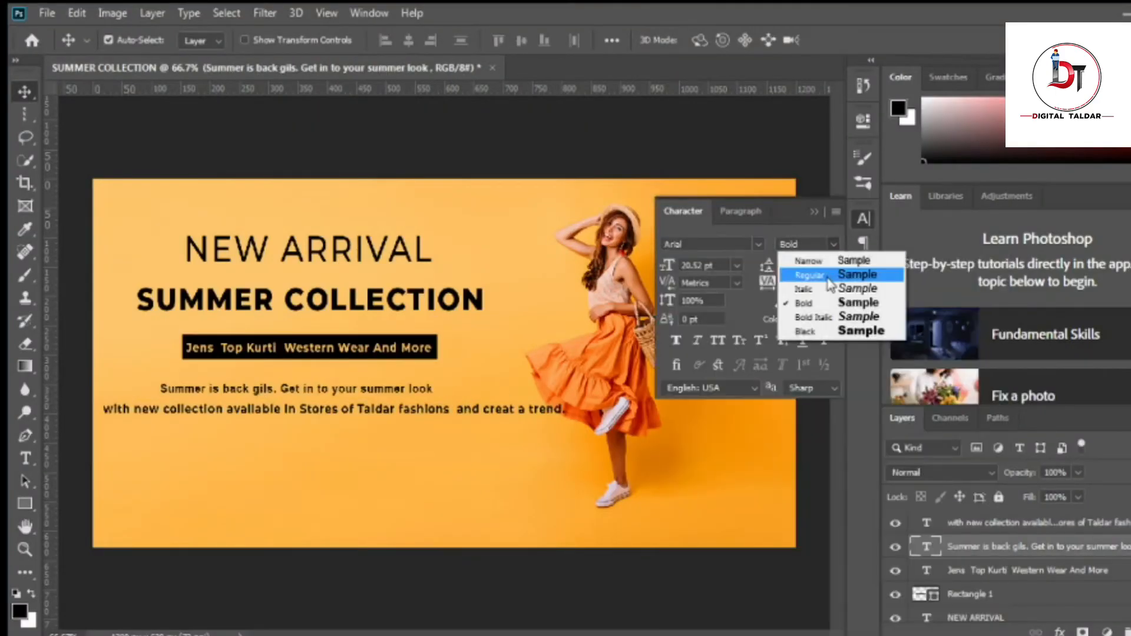
{"action": "left_click", "coordinate": [796, 275]}
{"action": "left_click", "coordinate": [814, 211]}
Scale the "Summer is back gils" line to about 118% and centre it beneath the black bar.
{"action": "key", "text": "ctrl+t"}
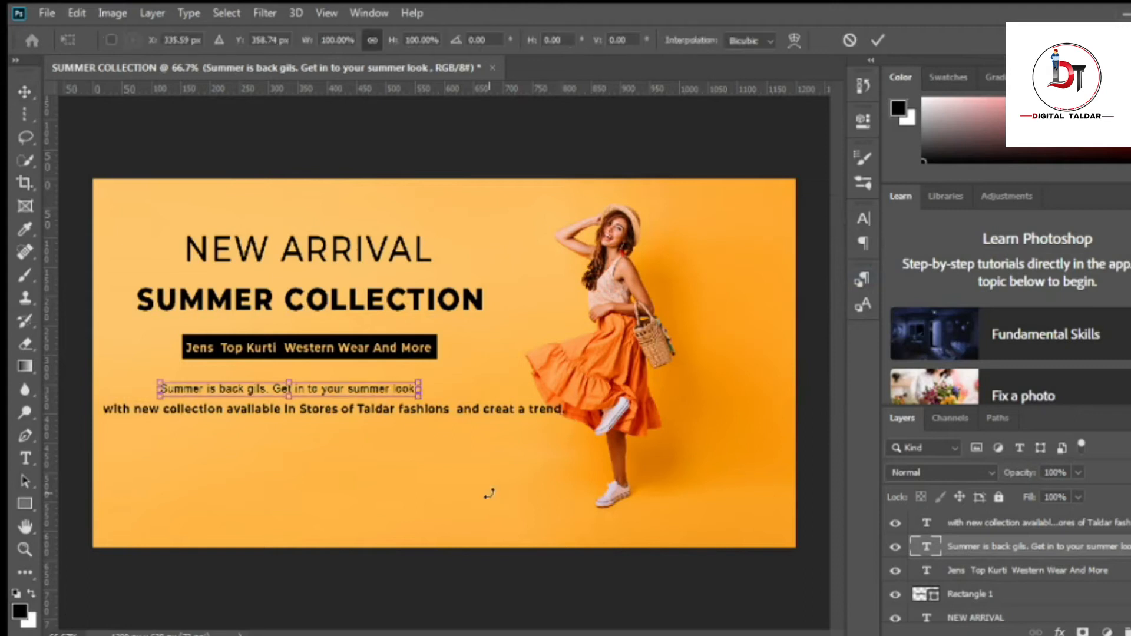
{"action": "left_click_drag", "start_coordinate": [420, 389], "coordinate": [462, 384]}
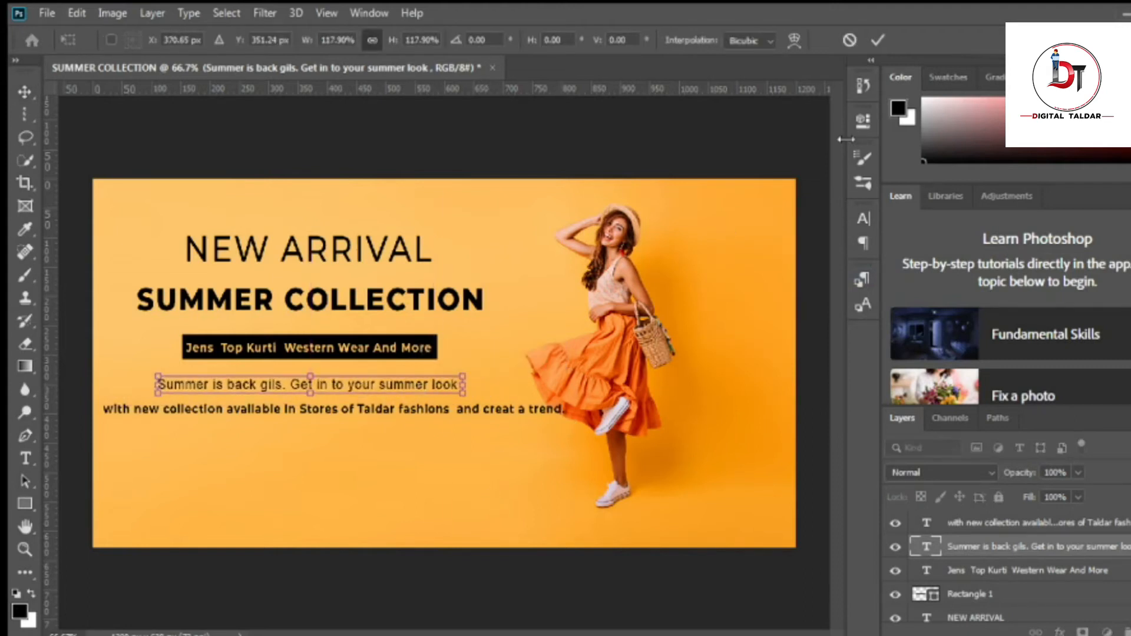
{"action": "key", "text": "Return"}
Set the "with new collection available" line to Arial Regular.
{"action": "left_click", "coordinate": [559, 416]}
{"action": "left_click", "coordinate": [864, 219]}
{"action": "left_click", "coordinate": [759, 244]}
{"action": "left_click", "coordinate": [751, 299]}
{"action": "left_click", "coordinate": [833, 244]}
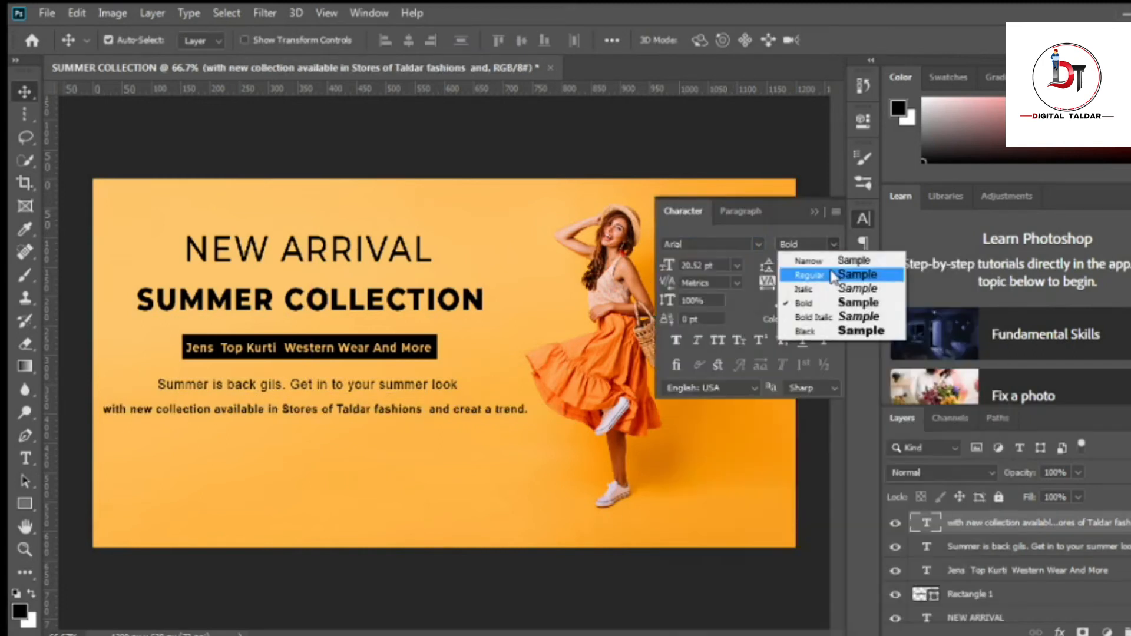
{"action": "left_click", "coordinate": [828, 273]}
{"action": "left_click", "coordinate": [864, 219]}
Scale the "with new collection available" line to about 106% and shift it so it starts beneath the heading's first letter.
{"action": "key", "text": "ctrl+t"}
{"action": "left_click_drag", "start_coordinate": [361, 409], "coordinate": [373, 412]}
{"action": "left_click_drag", "start_coordinate": [515, 409], "coordinate": [554, 410]}
{"action": "left_click_drag", "start_coordinate": [480, 414], "coordinate": [505, 415]}
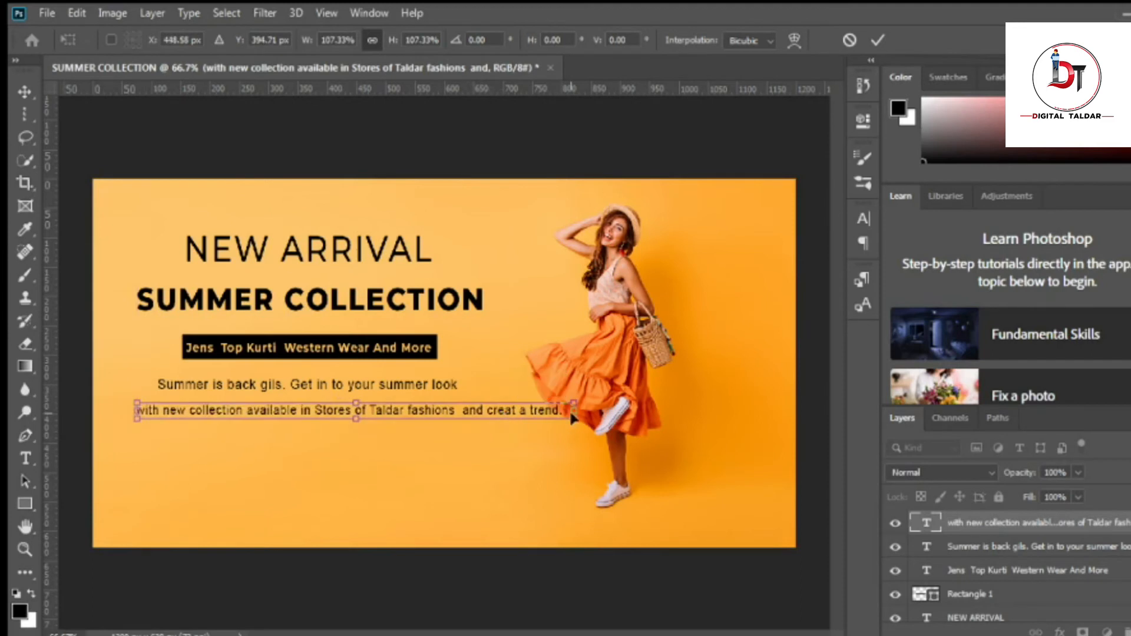
{"action": "left_click_drag", "start_coordinate": [575, 410], "coordinate": [567, 410]}
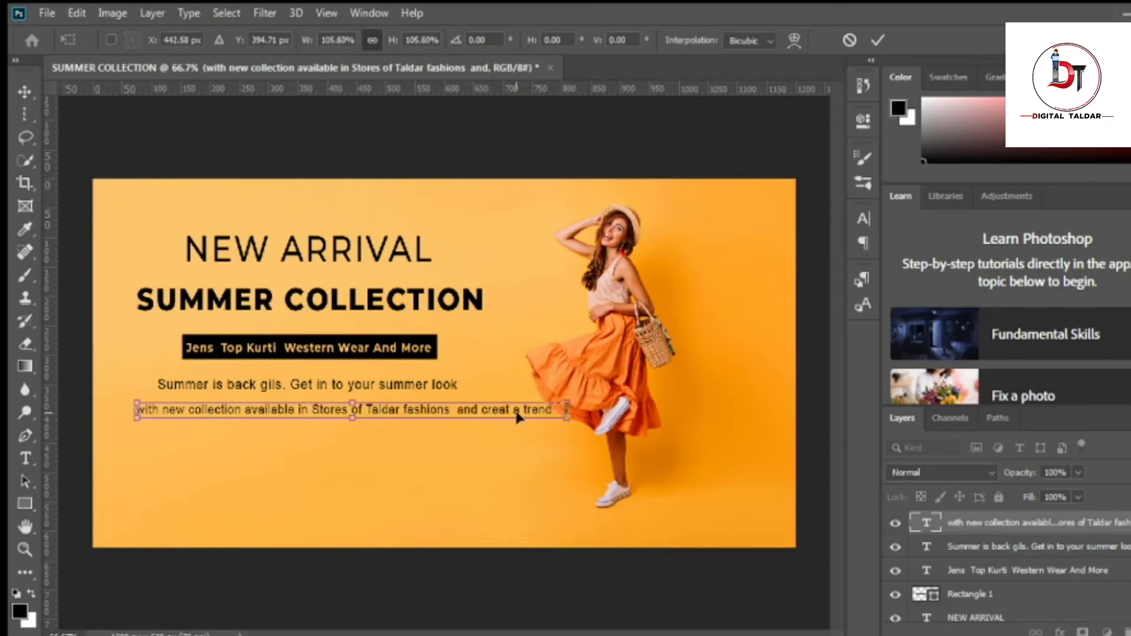
{"action": "left_click", "coordinate": [877, 41]}
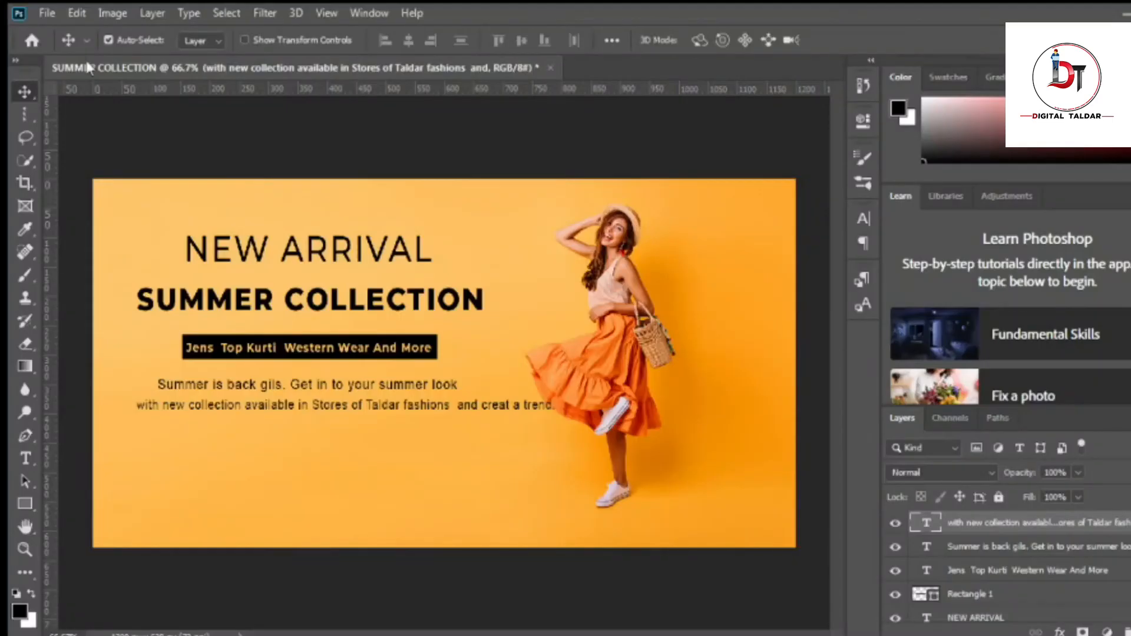
{"action": "left_click", "coordinate": [46, 13]}
{"action": "left_click", "coordinate": [59, 46]}
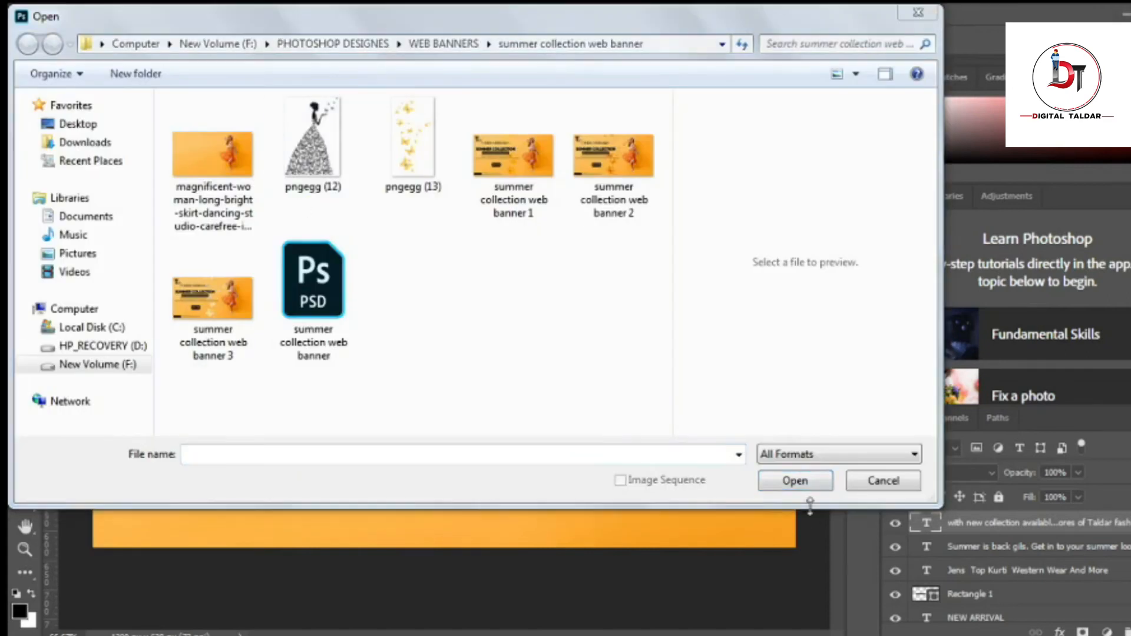
{"action": "left_click", "coordinate": [868, 482]}
Scale the "with new collection available" line down to about 96% and centre it under the line above.
{"action": "key", "text": "ctrl+t"}
{"action": "left_click_drag", "start_coordinate": [567, 406], "coordinate": [451, 405]}
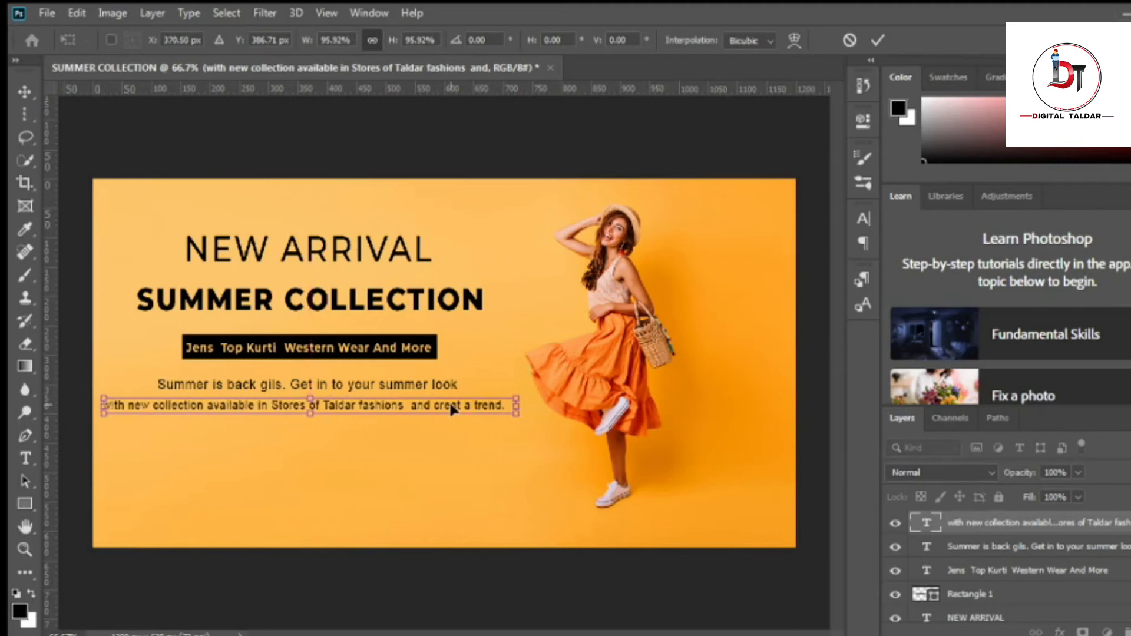
{"action": "left_click", "coordinate": [878, 40]}
Scale the "Summer is back gils" line down to about 85% and re-centre it beneath the black bar.
{"action": "left_click", "coordinate": [459, 389]}
{"action": "key", "text": "ctrl+t"}
{"action": "left_click_drag", "start_coordinate": [464, 384], "coordinate": [419, 384]}
{"action": "left_click_drag", "start_coordinate": [345, 388], "coordinate": [374, 389]}
{"action": "left_click", "coordinate": [878, 40]}
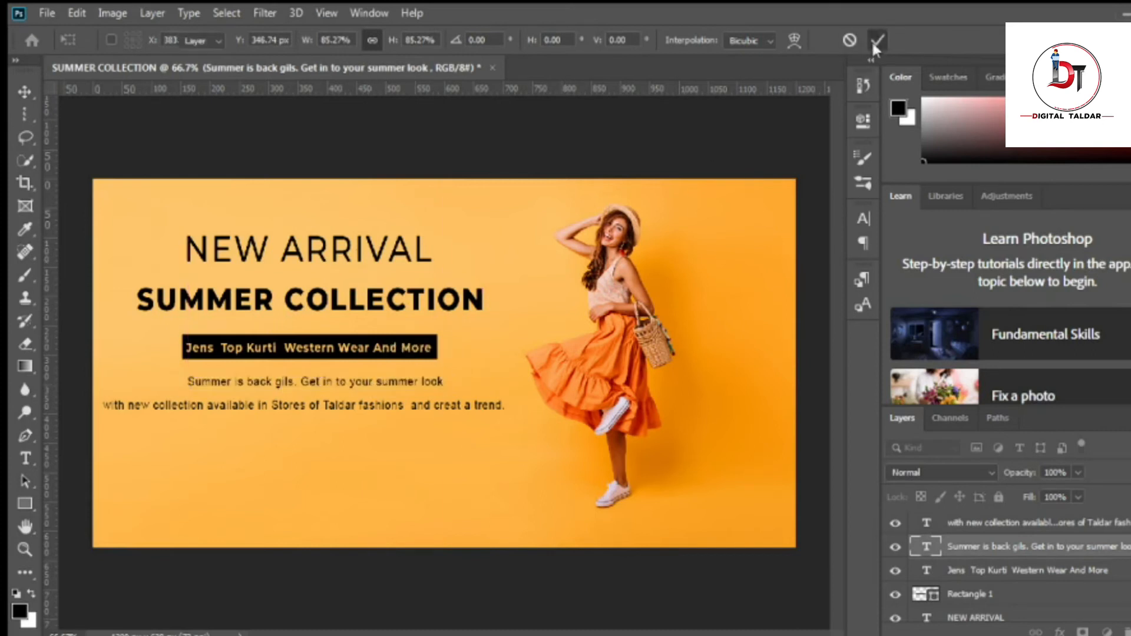
Nudge the "with new collection available" line up closer to the line above and slightly to the right.
{"action": "left_click", "coordinate": [389, 412]}
{"action": "key", "text": "Up"}
{"action": "key", "text": "Up"}
{"action": "key", "text": "Up"}
{"action": "key", "text": "Up"}
{"action": "key", "text": "Up"}
{"action": "key", "text": "Up"}
{"action": "key", "text": "Up"}
{"action": "key", "text": "Up"}
{"action": "key", "text": "Up"}
{"action": "key", "text": "Up"}
{"action": "key", "text": "Up"}
{"action": "key", "text": "Up"}
{"action": "key", "text": "Up"}
{"action": "key", "text": "Up"}
{"action": "key", "text": "Up"}
{"action": "key", "text": "Up"}
{"action": "key", "text": "Up"}
{"action": "key", "text": "Up"}
{"action": "key", "text": "Right"}
{"action": "key", "text": "Right"}
{"action": "key", "text": "Right"}
{"action": "key", "text": "Right"}
{"action": "key", "text": "Right"}
{"action": "key", "text": "Right"}
{"action": "key", "text": "Right"}
{"action": "key", "text": "Right"}
{"action": "key", "text": "Right"}
{"action": "key", "text": "Right"}
{"action": "key", "text": "Right"}
{"action": "key", "text": "Right"}
{"action": "key", "text": "Right"}
{"action": "key", "text": "Right"}
{"action": "key", "text": "Right"}
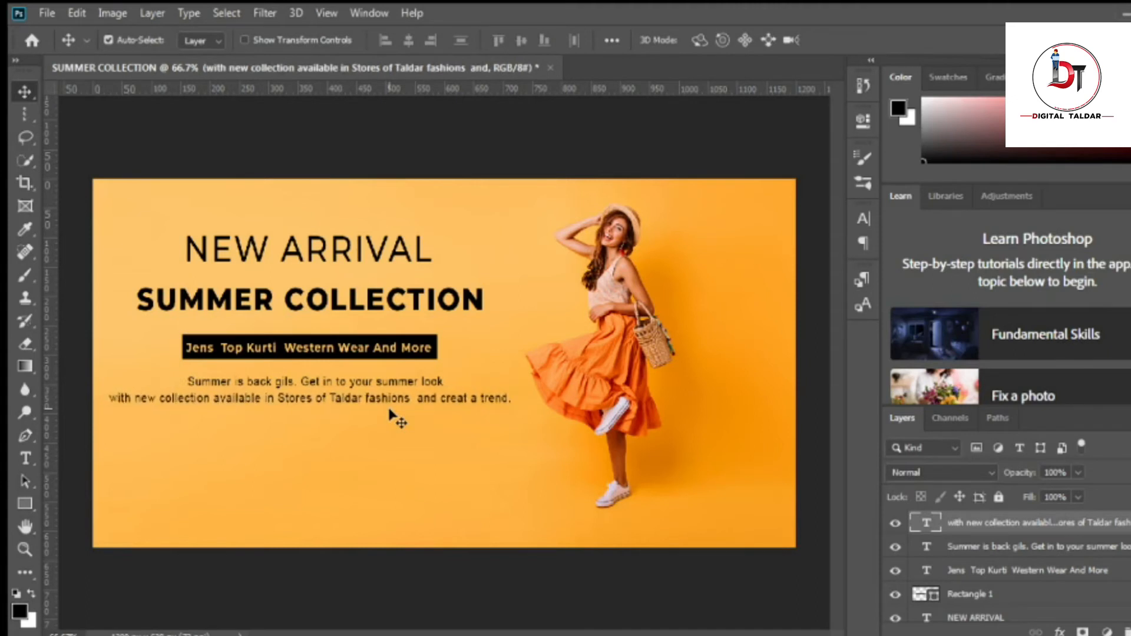
Add a new text "SHOP NOW" below the description lines and set it to Arial Black.
{"action": "left_click", "coordinate": [22, 462]}
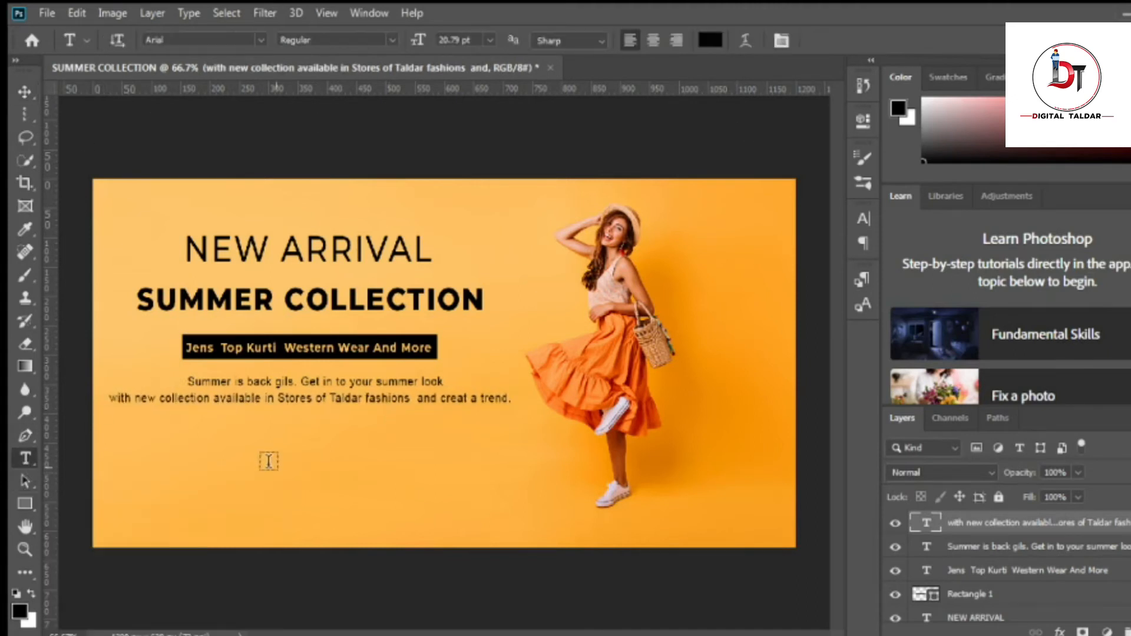
{"action": "left_click", "coordinate": [290, 470]}
{"action": "type", "text": "SHOP NOW   Arial Black"}
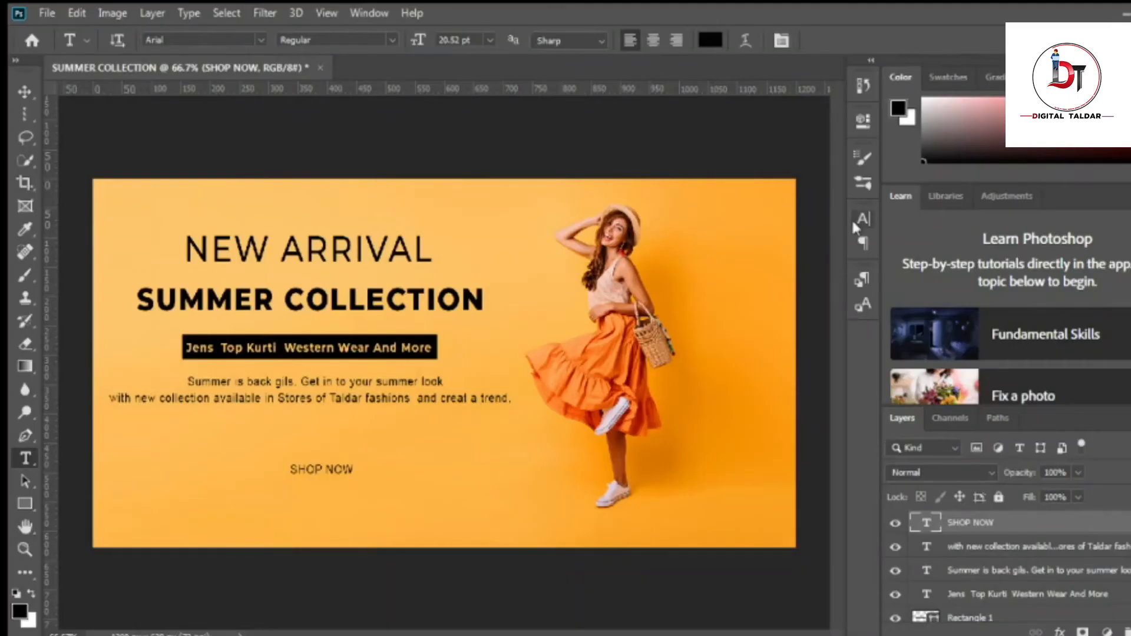
{"action": "left_click", "coordinate": [863, 219]}
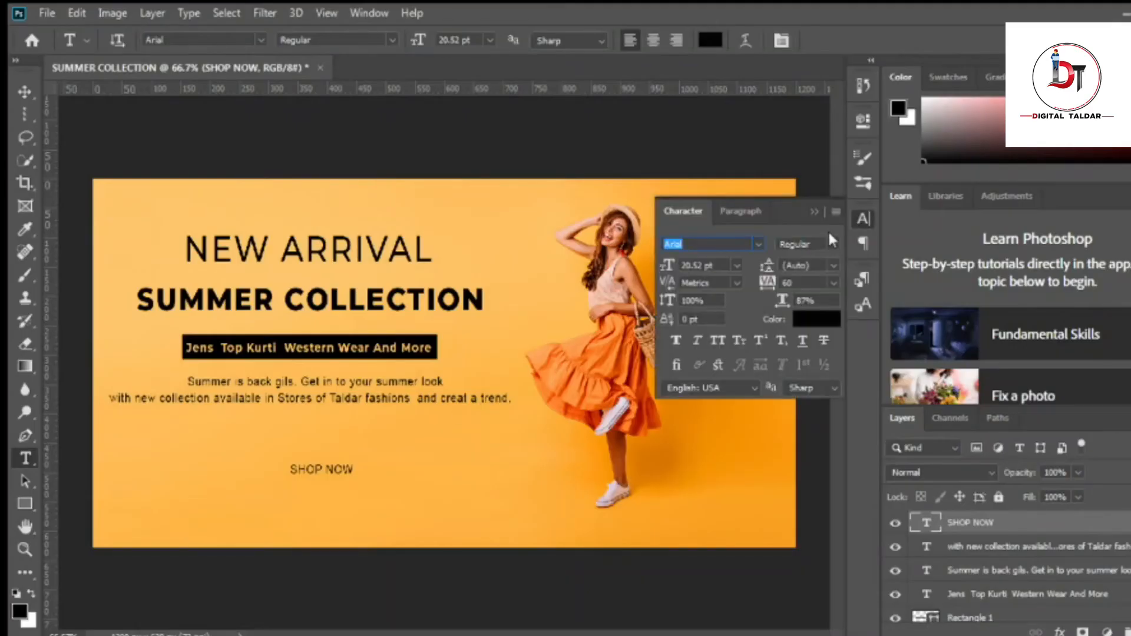
{"action": "left_click", "coordinate": [832, 244]}
{"action": "left_click", "coordinate": [858, 330]}
{"action": "left_click", "coordinate": [864, 219]}
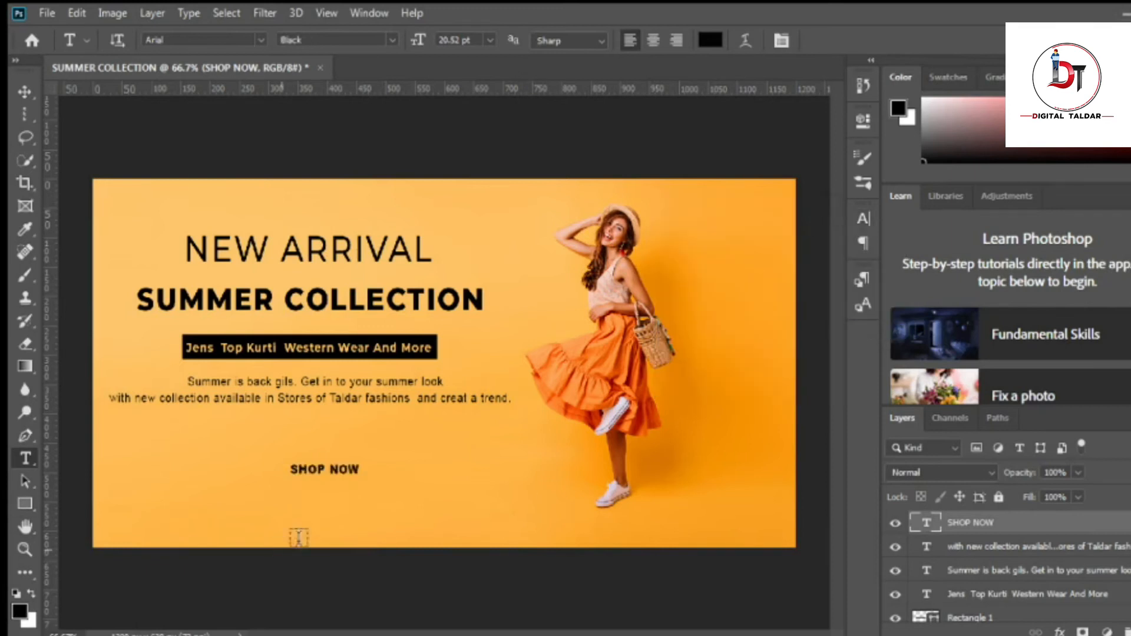
Enlarge the SHOP NOW text to about 29.25 pt and position it centrally below the description.
{"action": "key", "text": "ctrl+t"}
{"action": "mouse_move", "coordinate": [360, 464]}
{"action": "left_mouse_down"}
{"action": "mouse_move", "coordinate": [422, 443]}
{"action": "mouse_move", "coordinate": [367, 464]}
{"action": "left_mouse_up"}
{"action": "left_click", "coordinate": [878, 42]}
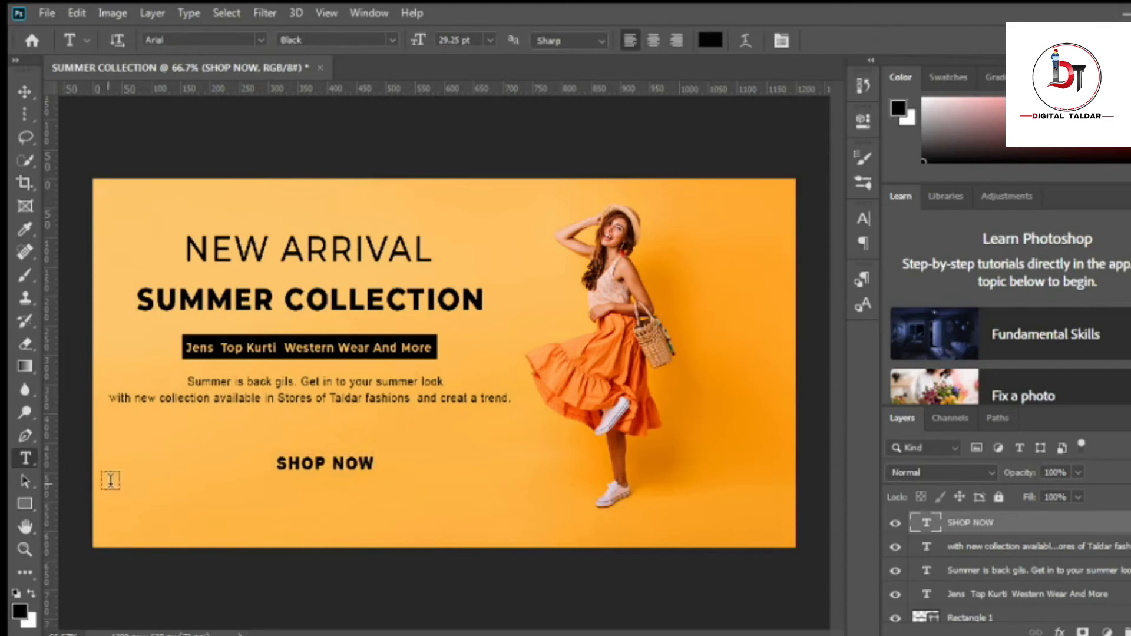
Draw a rectangle about 194 × 71 px over SHOP NOW with black fill, no stroke and 20 px rounded corners.
{"action": "left_click", "coordinate": [25, 504]}
{"action": "left_click_drag", "start_coordinate": [271, 448], "coordinate": [384, 489]}
{"action": "left_click", "coordinate": [615, 226]}
{"action": "left_click", "coordinate": [616, 320]}
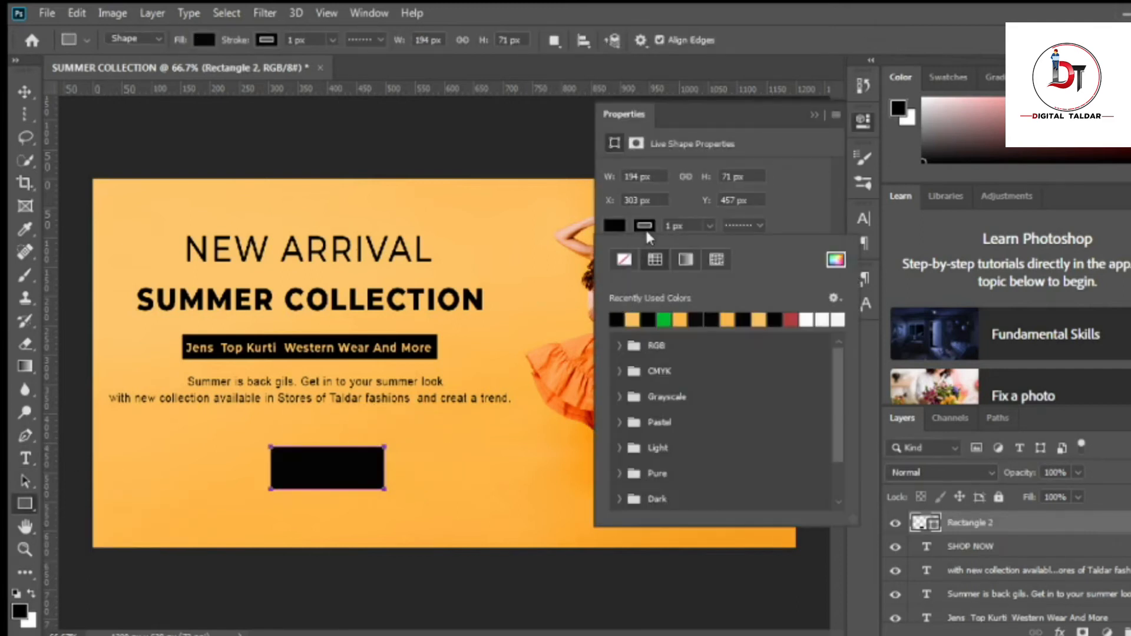
{"action": "left_click", "coordinate": [626, 260]}
{"action": "left_click", "coordinate": [790, 213]}
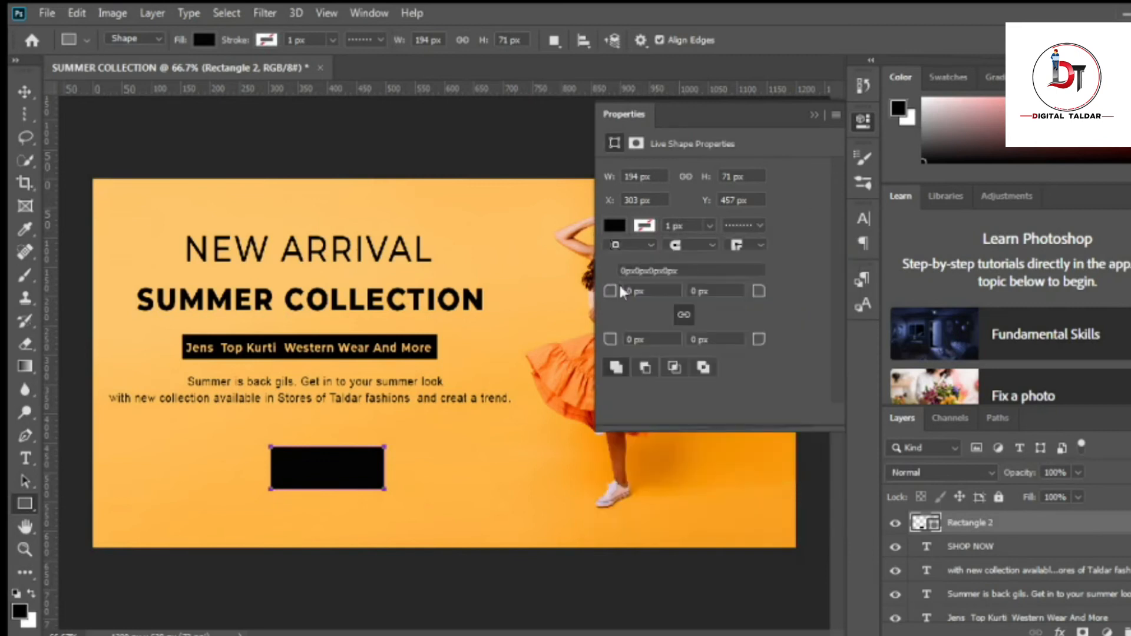
{"action": "key", "text": "Return"}
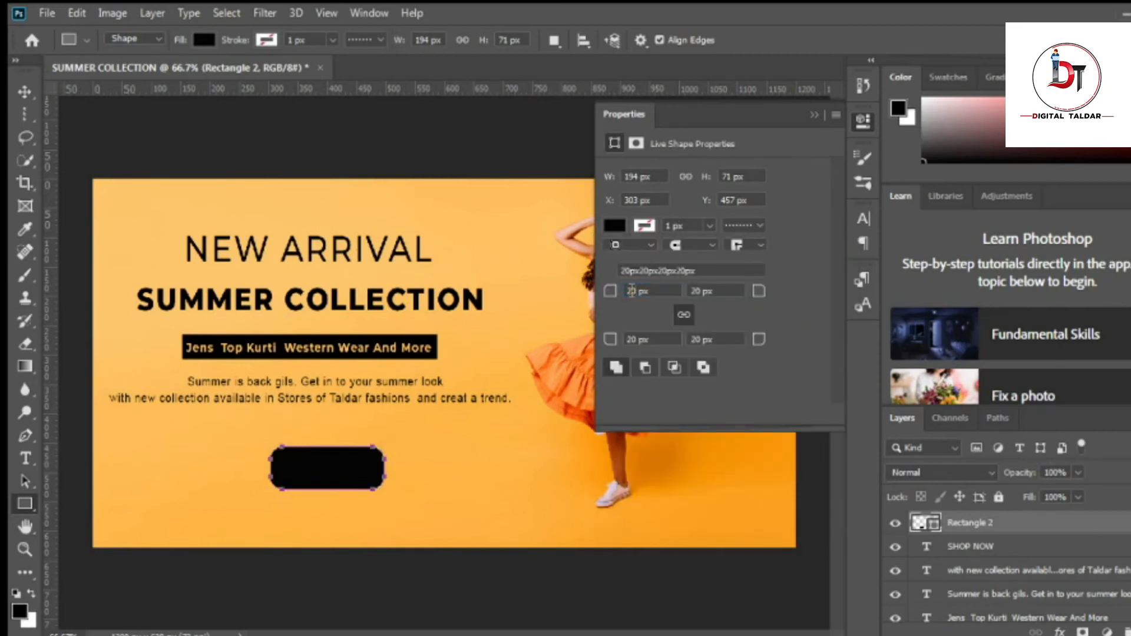
Move the SHOP NOW text layer above the black rounded rectangle and recolour the text light orange.
{"action": "left_click", "coordinate": [815, 115]}
{"action": "left_click_drag", "start_coordinate": [966, 547], "coordinate": [967, 513]}
{"action": "left_click", "coordinate": [863, 219]}
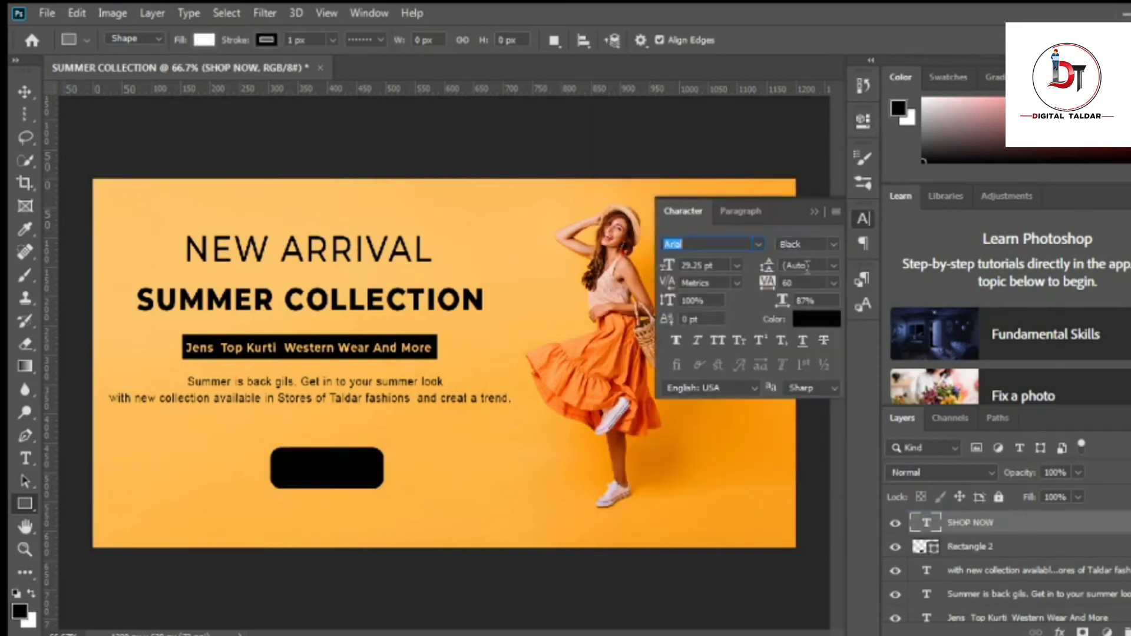
{"action": "left_click", "coordinate": [817, 319]}
{"action": "left_click", "coordinate": [522, 302]}
{"action": "key", "text": "Return"}
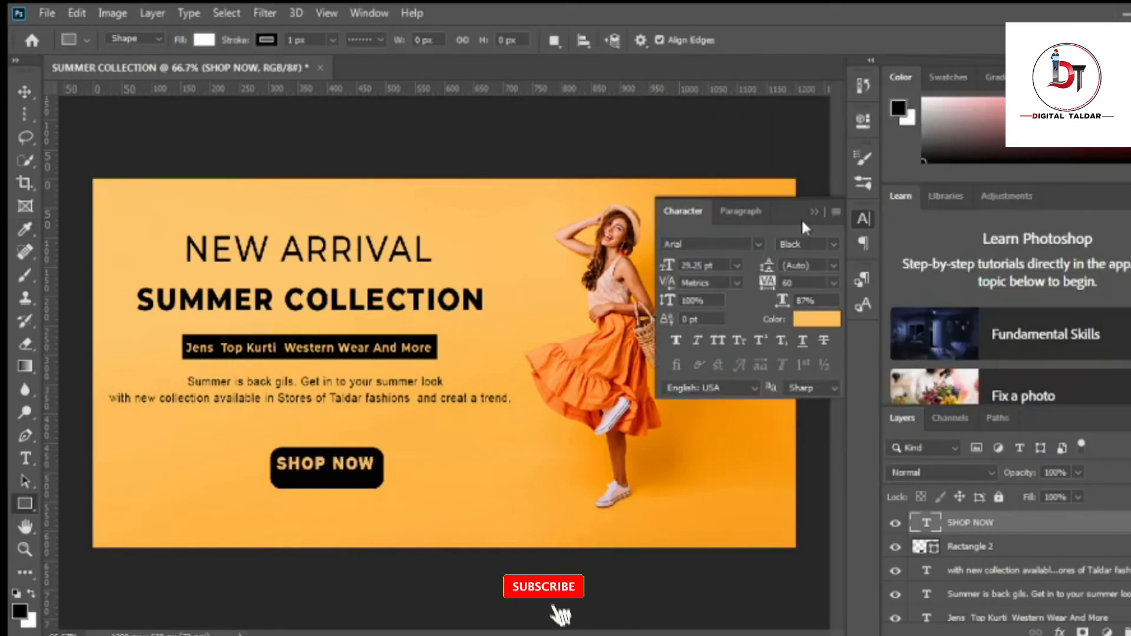
{"action": "left_click", "coordinate": [815, 211]}
Nudge the SHOP NOW text down so it sits vertically centred on the black button.
{"action": "key", "text": "ctrl+t"}
{"action": "key", "text": "Down"}
{"action": "key", "text": "Down"}
{"action": "key", "text": "Down"}
{"action": "key", "text": "Down"}
{"action": "key", "text": "Down"}
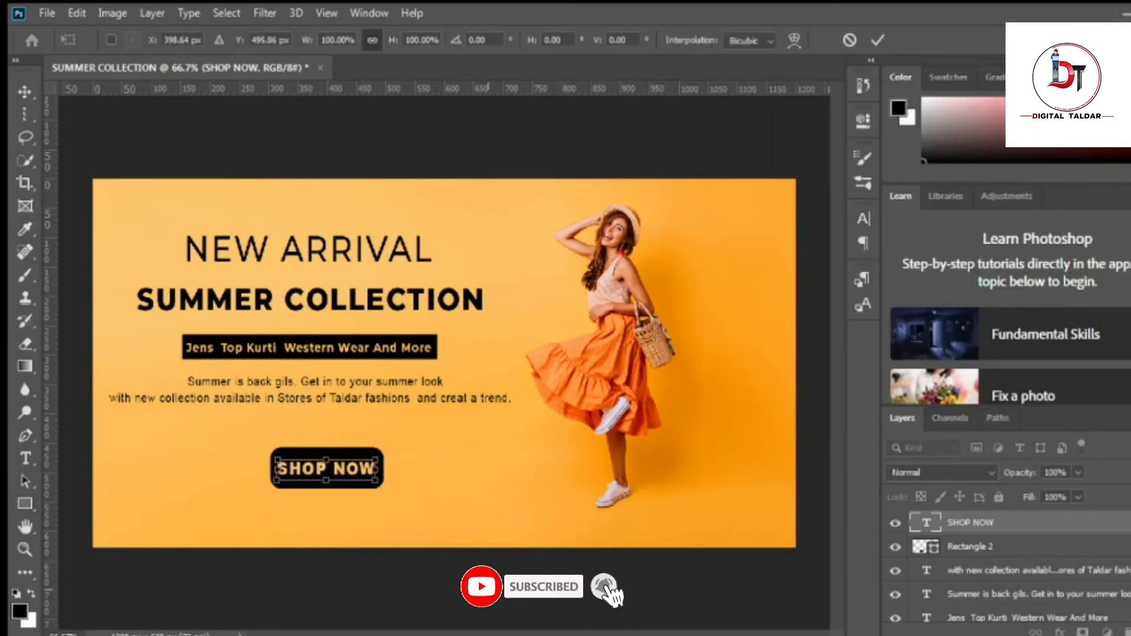
{"action": "left_click", "coordinate": [878, 40]}
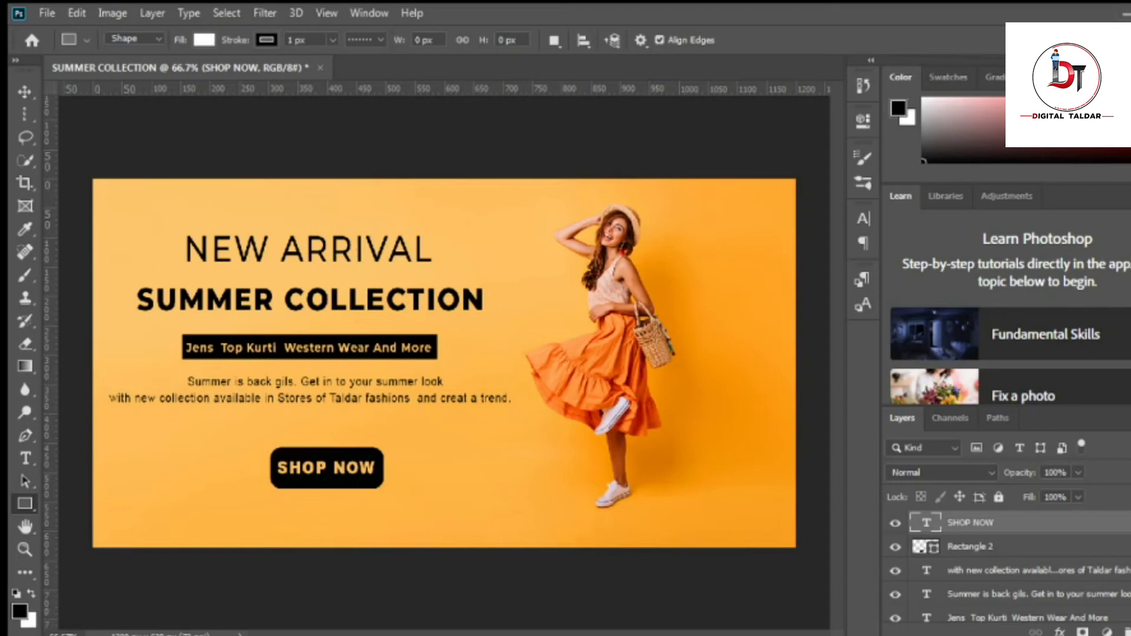
Add a new text "T" in the empty area beside the SHOP NOW button and colour it black.
{"action": "left_click", "coordinate": [25, 458]}
{"action": "left_click", "coordinate": [453, 497]}
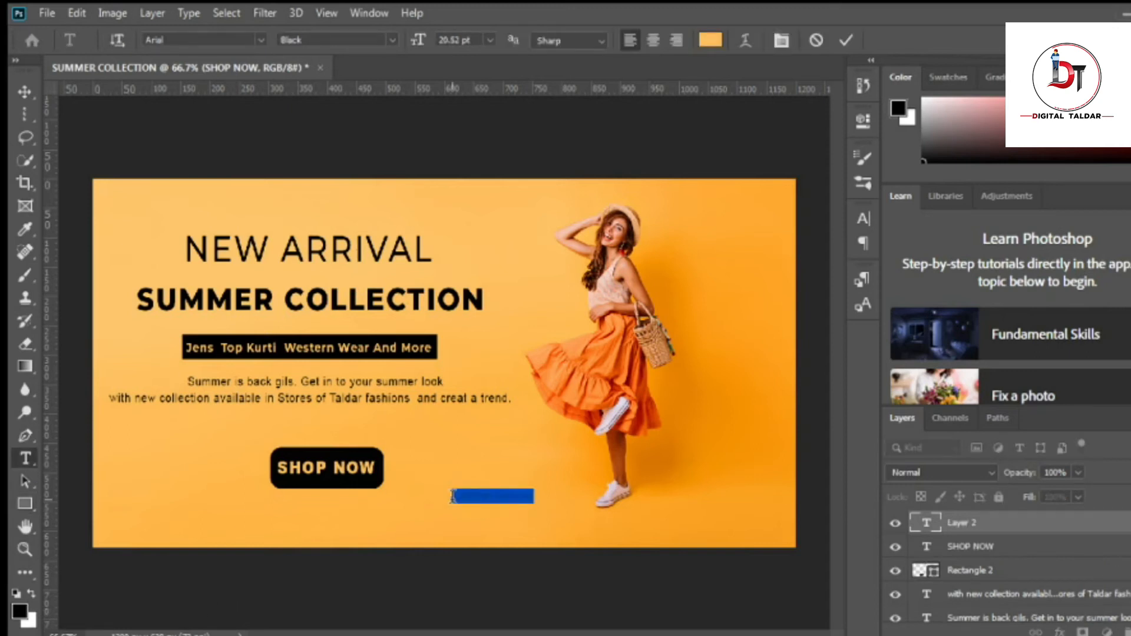
{"action": "type", "text": "T"}
{"action": "left_click", "coordinate": [864, 218]}
{"action": "left_click", "coordinate": [813, 318]}
{"action": "left_click", "coordinate": [745, 366]}
{"action": "left_click", "coordinate": [1111, 165]}
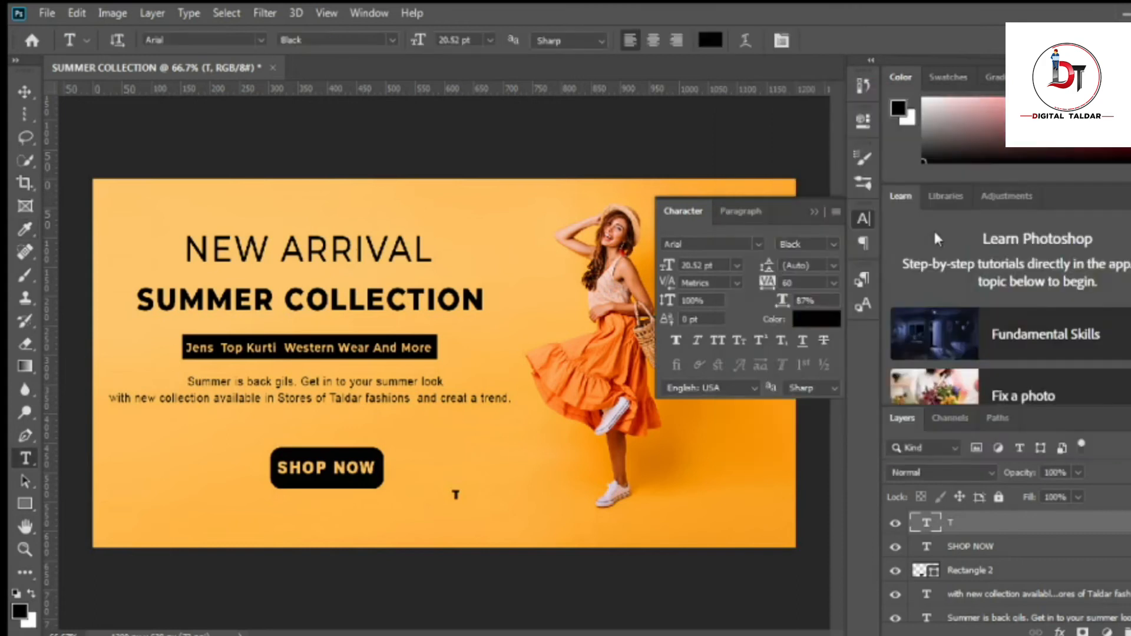
{"action": "left_click", "coordinate": [815, 212]}
Enlarge the letter T to several times its size and place it just beside the SHOP NOW button.
{"action": "key", "text": "ctrl+t"}
{"action": "left_click_drag", "start_coordinate": [463, 484], "coordinate": [578, 396]}
{"action": "left_click_drag", "start_coordinate": [481, 450], "coordinate": [432, 472]}
{"action": "left_click", "coordinate": [878, 40]}
Add a new text "fashion" beside the large T and set it in the handwritten stoner font.
{"action": "left_click", "coordinate": [510, 492]}
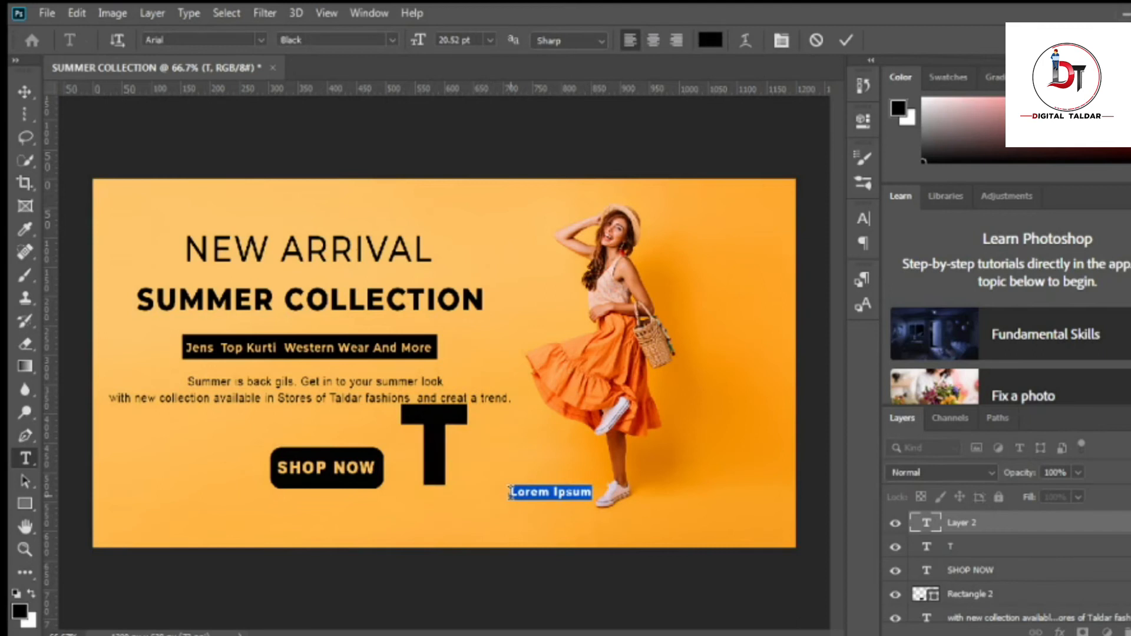
{"action": "type", "text": "fashion"}
{"action": "left_click", "coordinate": [846, 40]}
{"action": "left_click", "coordinate": [862, 216]}
{"action": "left_click", "coordinate": [757, 244]}
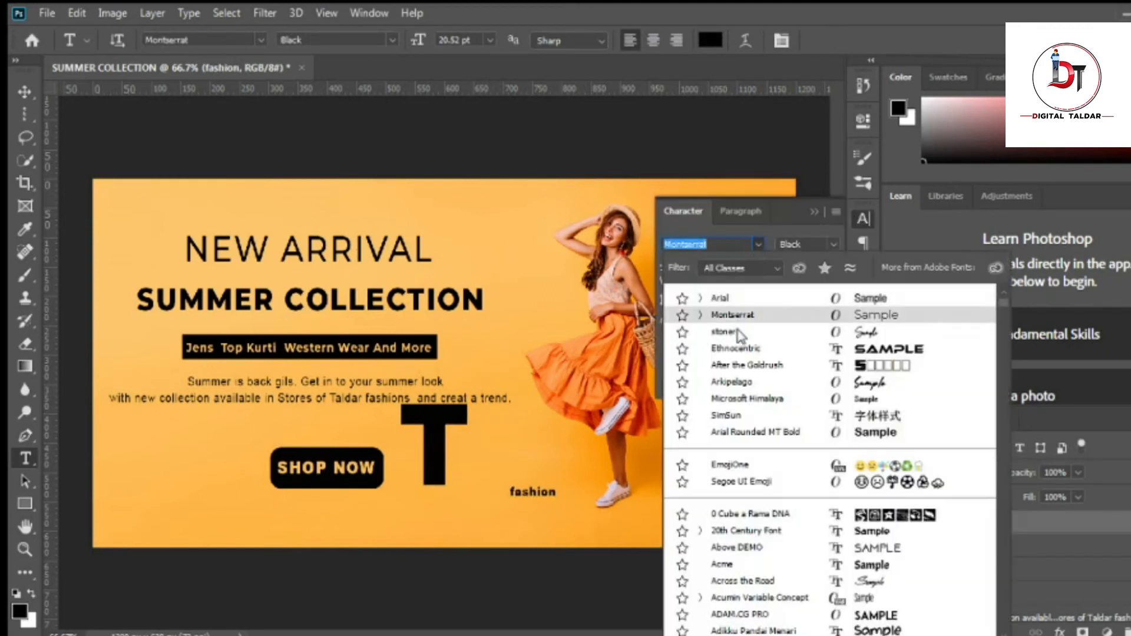
{"action": "left_click", "coordinate": [736, 332]}
{"action": "left_click", "coordinate": [814, 210]}
Enlarge the "fashion" text to about 546% and position it against the lower right of the T.
{"action": "key", "text": "ctrl+t"}
{"action": "left_click_drag", "start_coordinate": [537, 484], "coordinate": [485, 474]}
{"action": "left_click_drag", "start_coordinate": [539, 432], "coordinate": [564, 410]}
{"action": "left_click_drag", "start_coordinate": [502, 452], "coordinate": [505, 457]}
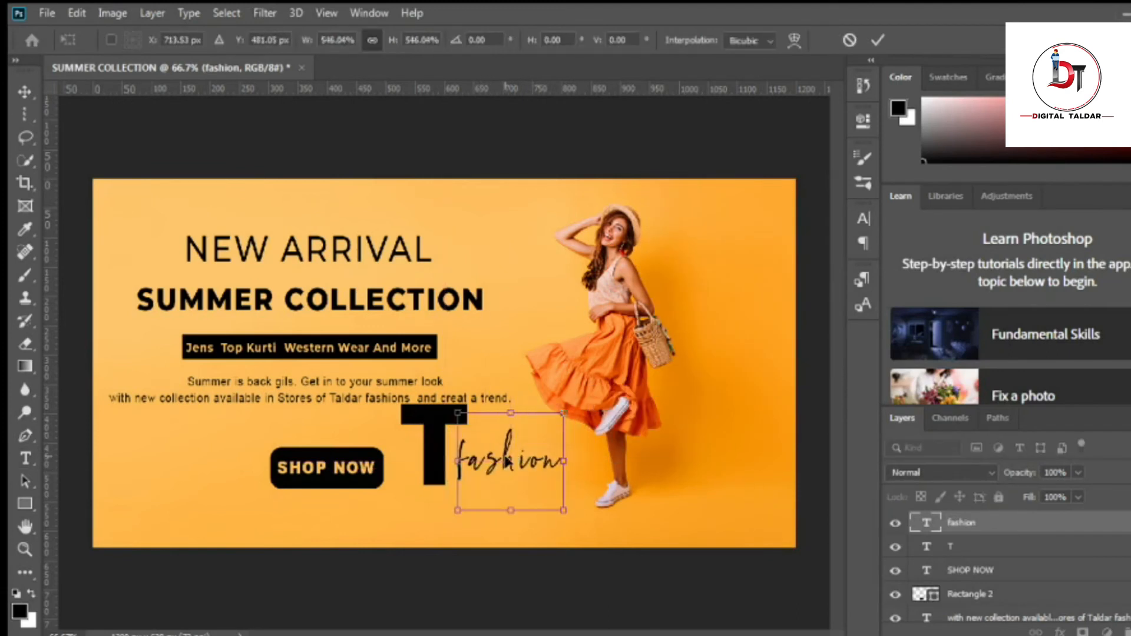
{"action": "left_click", "coordinate": [878, 41]}
Move the T and "fashion" texts together to the banner's upper-left corner and scale them to about 54%.
{"action": "left_click", "coordinate": [981, 551], "text": "ctrl"}
{"action": "key", "text": "ctrl+t"}
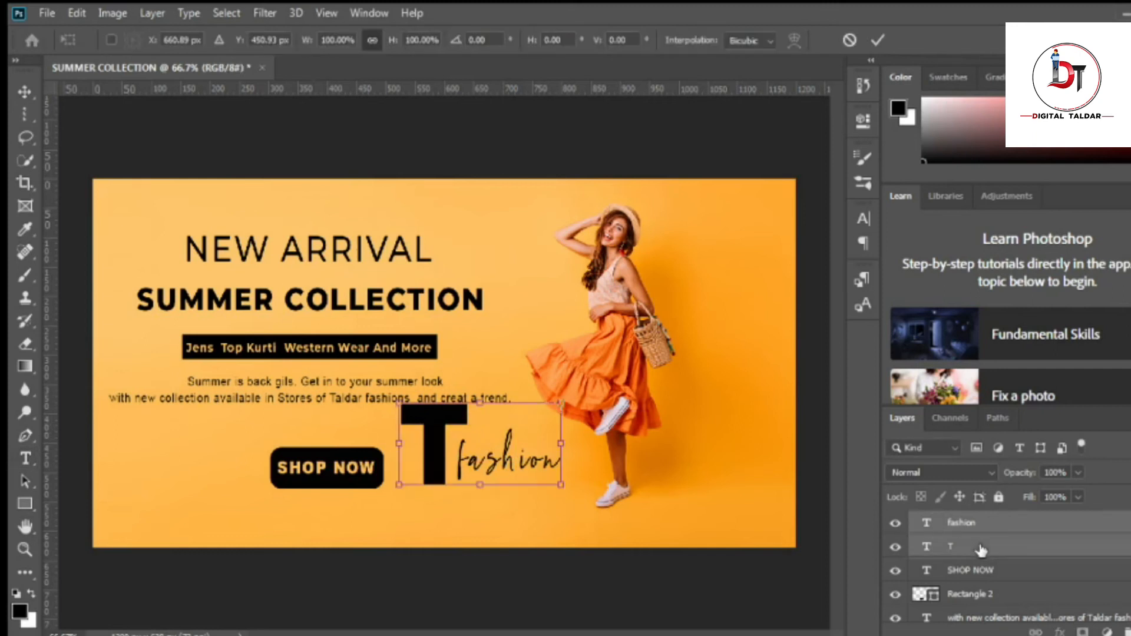
{"action": "left_click_drag", "start_coordinate": [478, 472], "coordinate": [181, 256]}
{"action": "left_click_drag", "start_coordinate": [263, 221], "coordinate": [206, 211]}
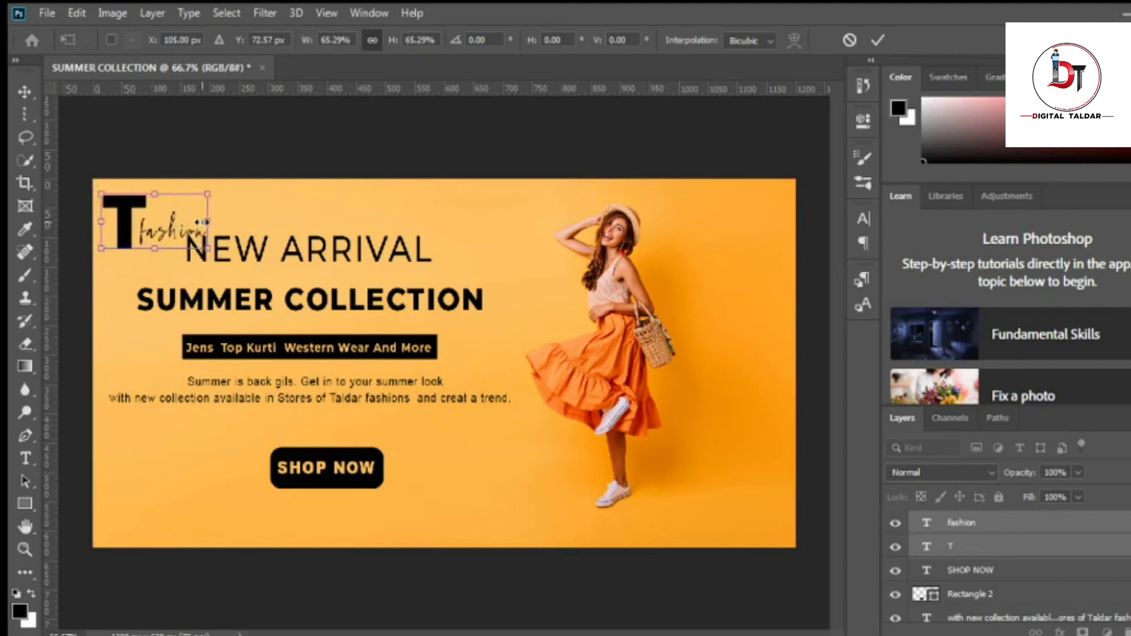
{"action": "left_click", "coordinate": [878, 40]}
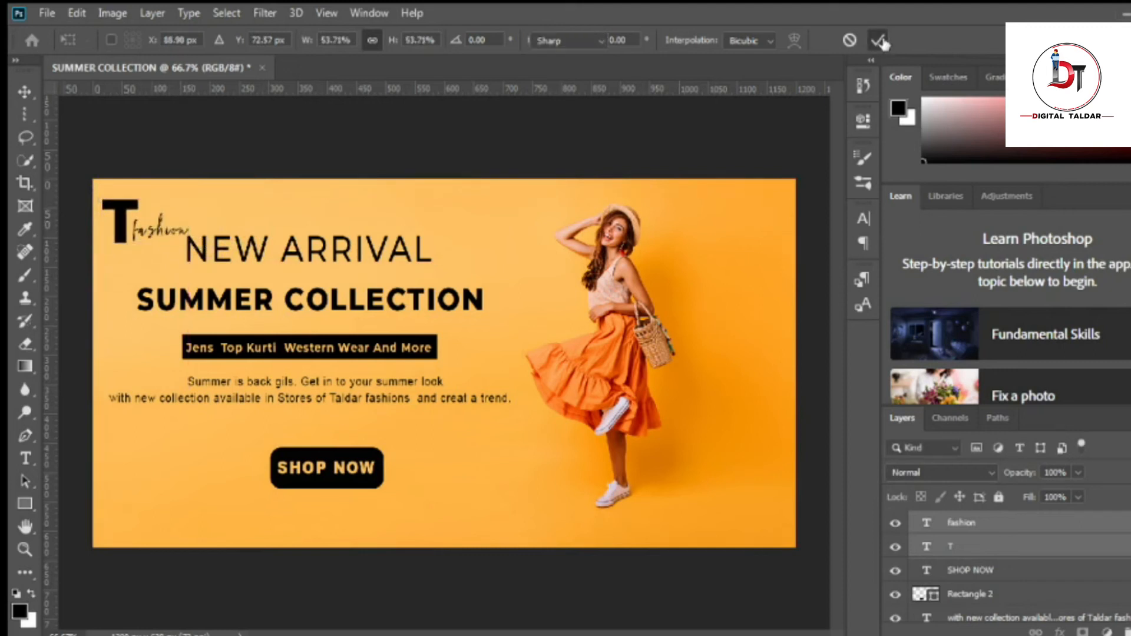
Shift the NEW ARRIVAL and SUMMER COLLECTION headings slightly down, keeping them close together below the logo.
{"action": "left_click", "coordinate": [25, 92]}
{"action": "left_click_drag", "start_coordinate": [206, 255], "coordinate": [205, 267]}
{"action": "left_click_drag", "start_coordinate": [257, 297], "coordinate": [260, 273]}
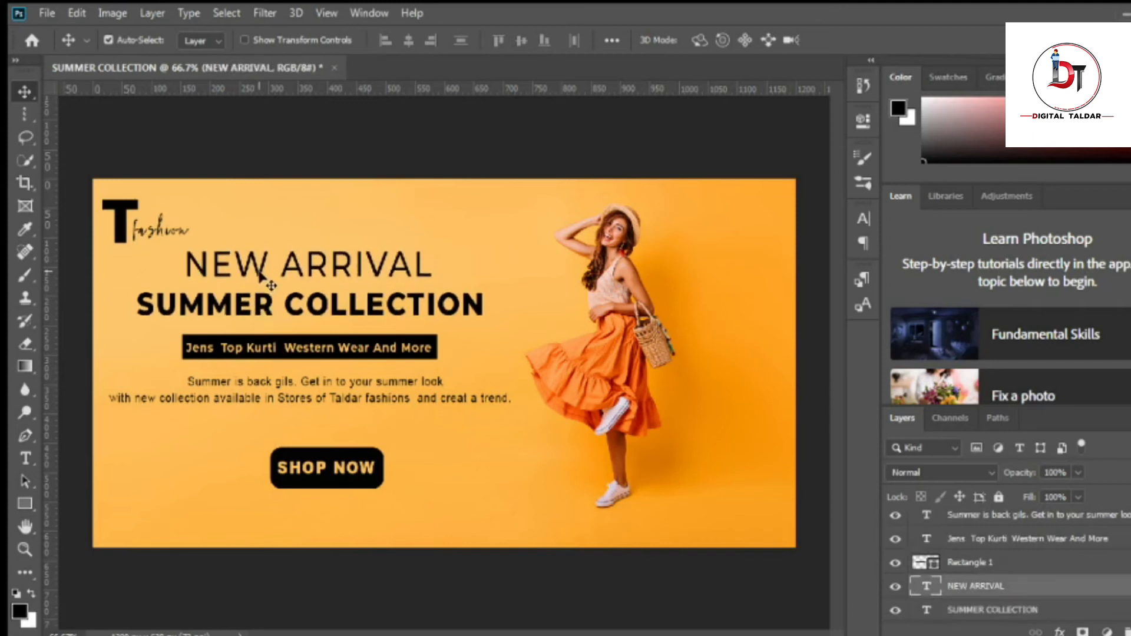
{"action": "left_click", "coordinate": [25, 504]}
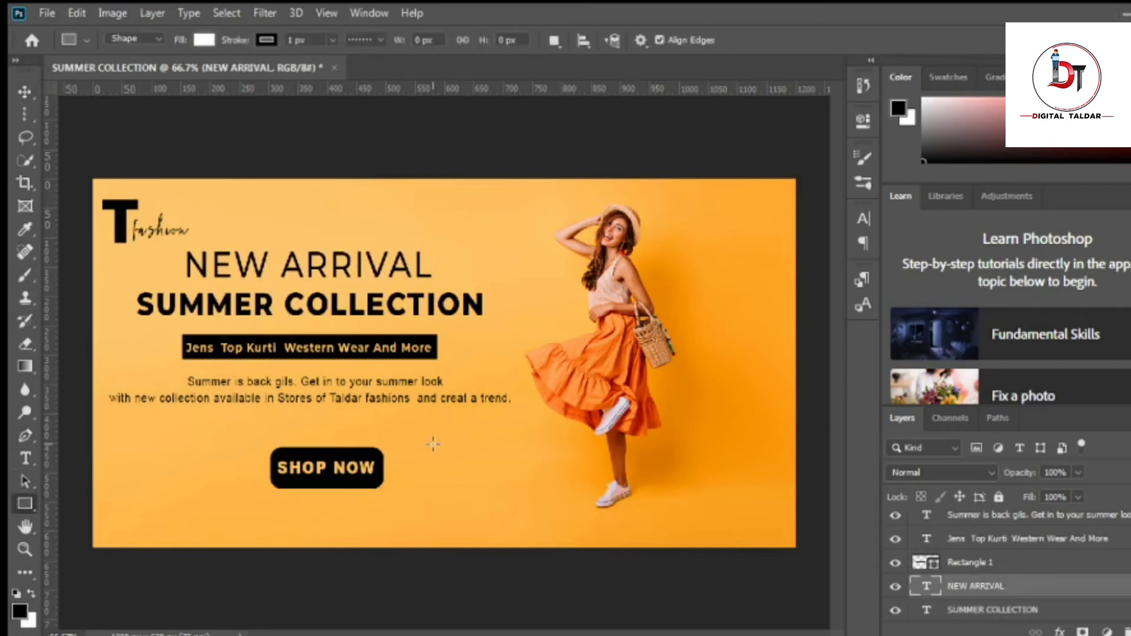
{"action": "left_click", "coordinate": [415, 444]}
{"action": "left_click", "coordinate": [656, 254]}
{"action": "left_click_drag", "start_coordinate": [152, 265], "coordinate": [437, 269]}
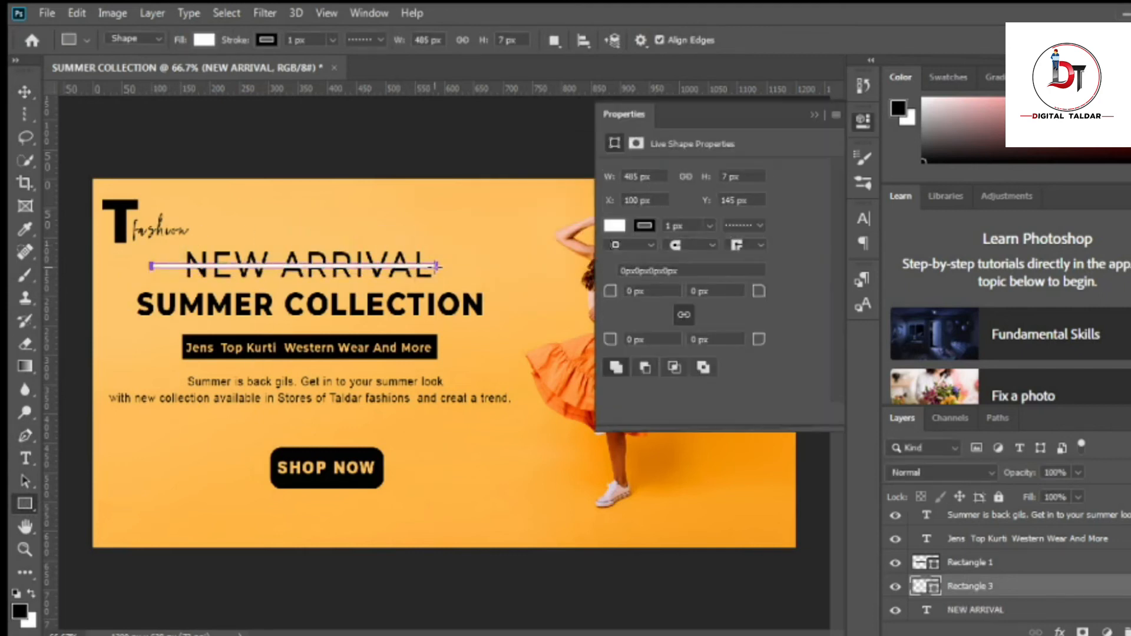
{"action": "key", "text": "ctrl+z"}
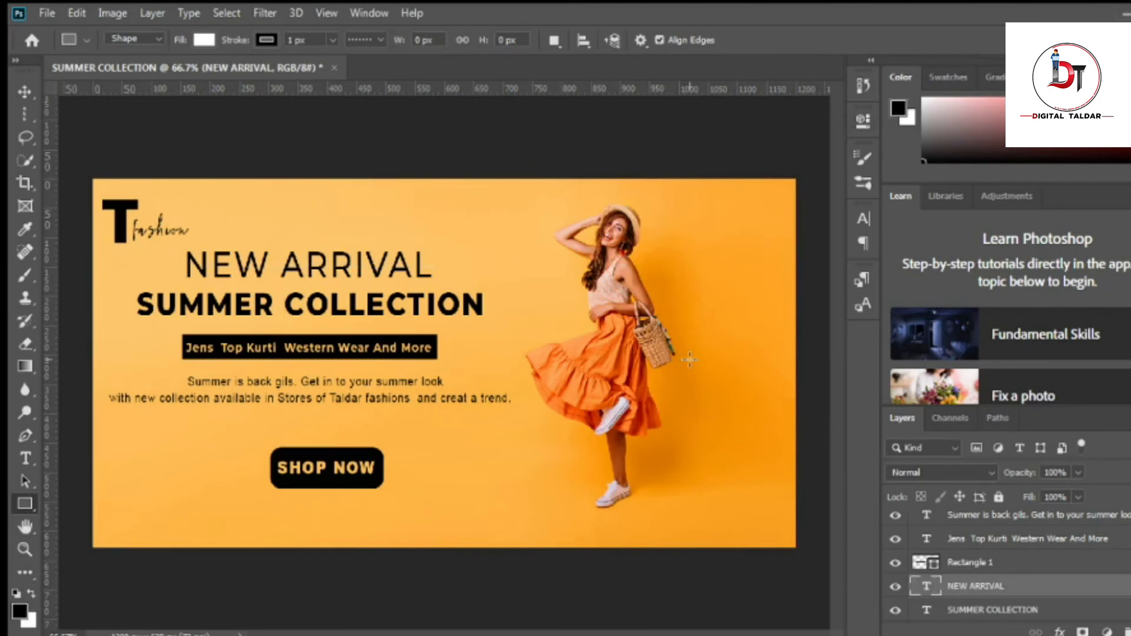
Draw a thin rectangle about 578 × 3 px across the middle of NEW ARRIVAL with black fill and no stroke.
{"action": "left_click_drag", "start_coordinate": [154, 267], "coordinate": [493, 267]}
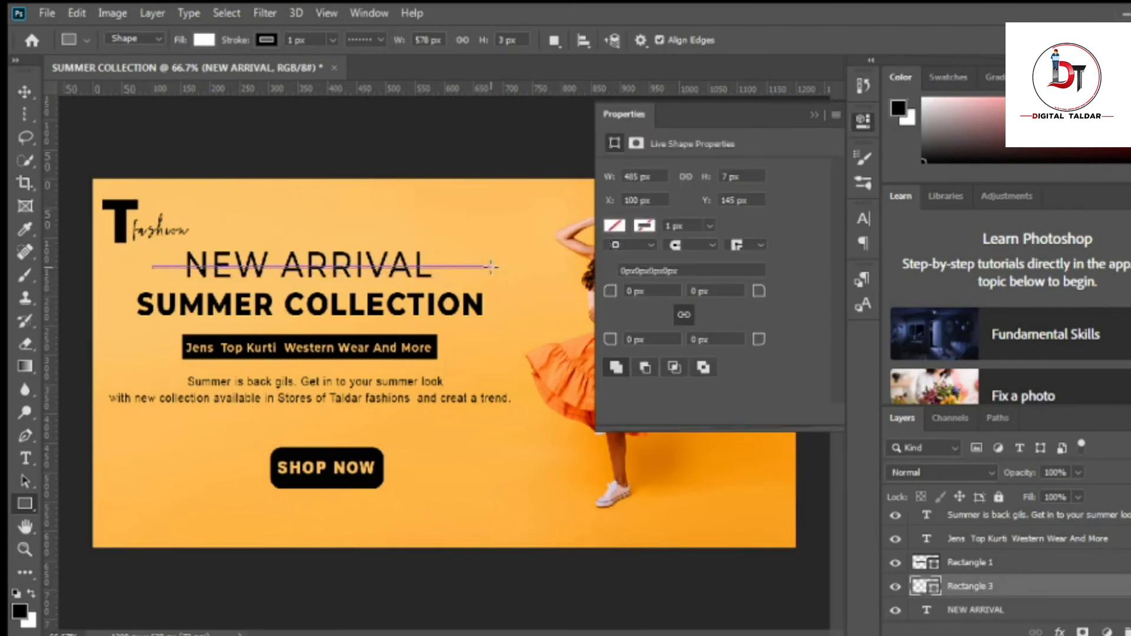
{"action": "left_click", "coordinate": [648, 226]}
{"action": "left_click", "coordinate": [624, 260]}
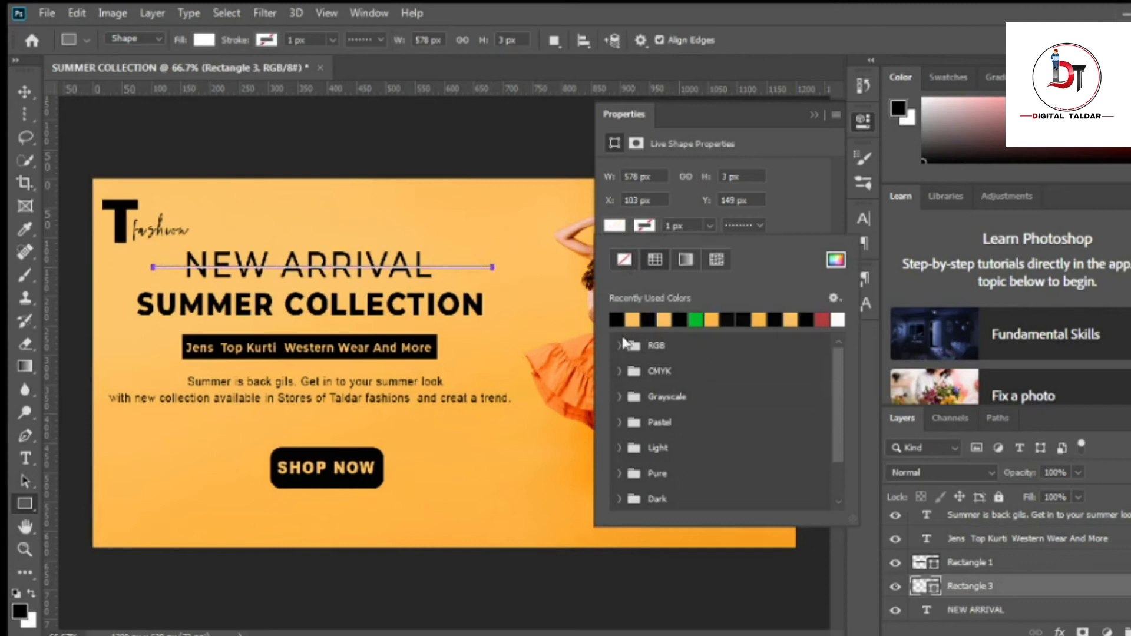
{"action": "left_click", "coordinate": [617, 320]}
{"action": "left_click", "coordinate": [815, 116]}
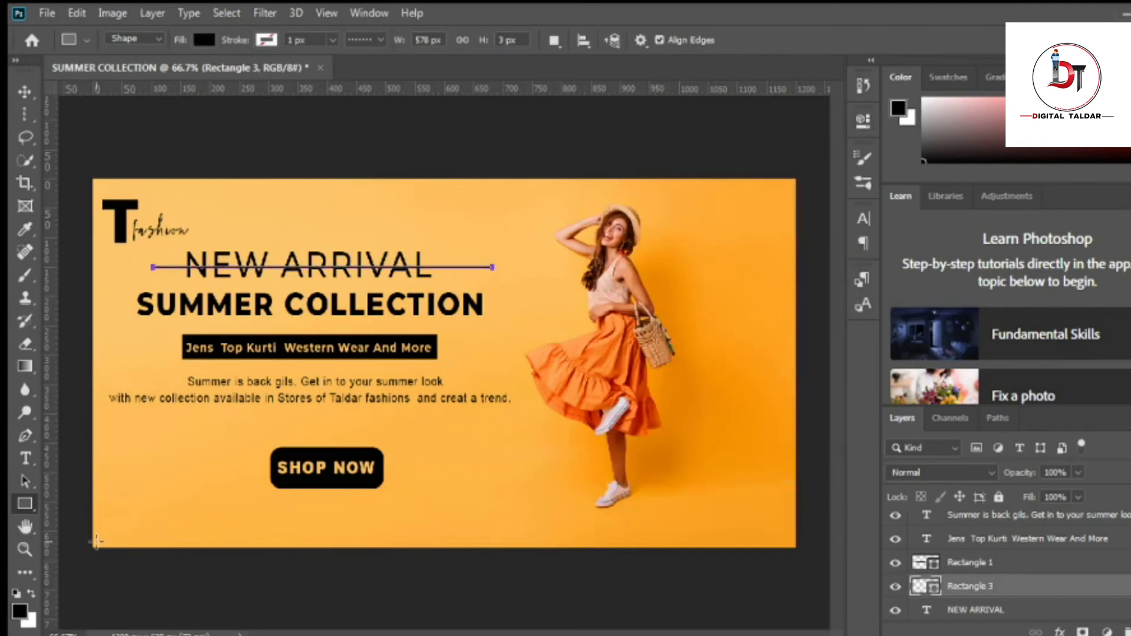
Nudge the thin black line left until its ends line up with the SUMMER COLLECTION heading.
{"action": "key", "text": "ctrl+t"}
{"action": "key", "text": "Left"}
{"action": "key", "text": "Left"}
{"action": "key", "text": "Left"}
{"action": "key", "text": "Left"}
{"action": "key", "text": "Left"}
{"action": "key", "text": "Left"}
{"action": "key", "text": "Left"}
{"action": "key", "text": "Left"}
{"action": "key", "text": "Left"}
{"action": "key", "text": "Left"}
{"action": "key", "text": "Left"}
{"action": "key", "text": "Left"}
{"action": "key", "text": "Left"}
{"action": "key", "text": "Left"}
{"action": "key", "text": "Left"}
{"action": "key", "text": "Left"}
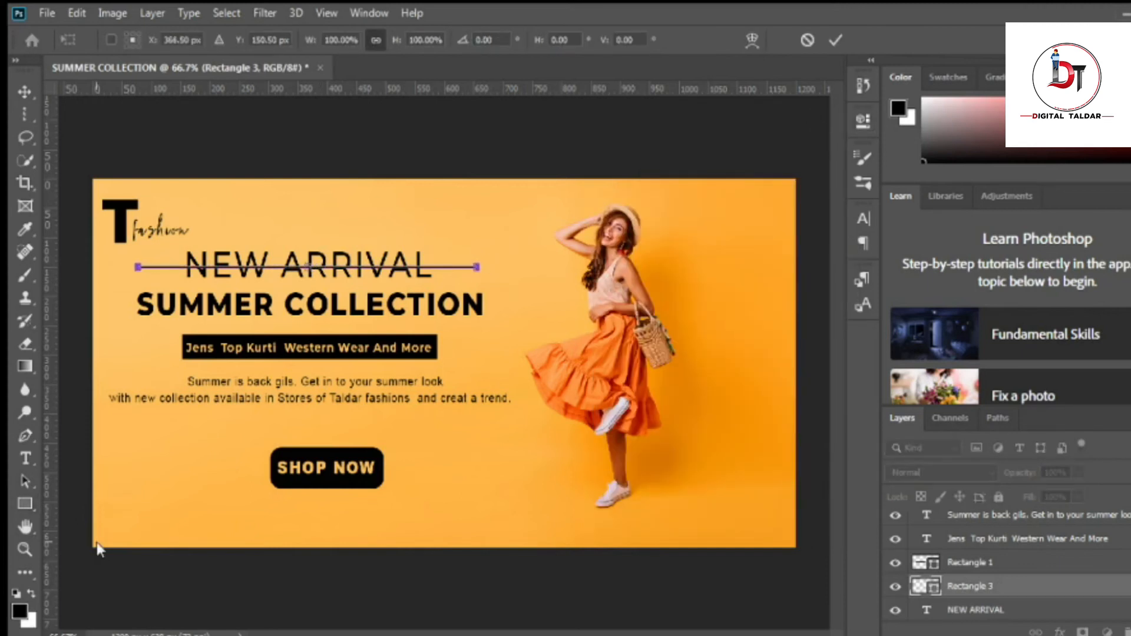
{"action": "key", "text": "Return"}
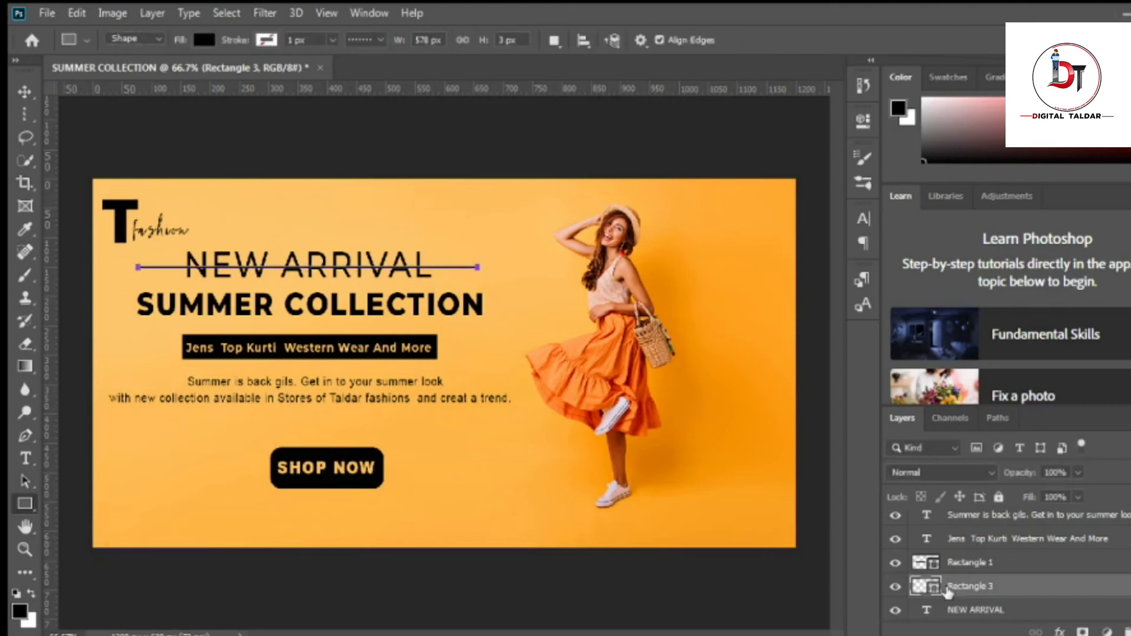
Rasterize the thin line's layer and erase the part crossing NEW ARRIVAL, leaving a dash on each side.
{"action": "right_click", "coordinate": [949, 592]}
{"action": "left_click", "coordinate": [1003, 275]}
{"action": "left_click", "coordinate": [25, 345]}
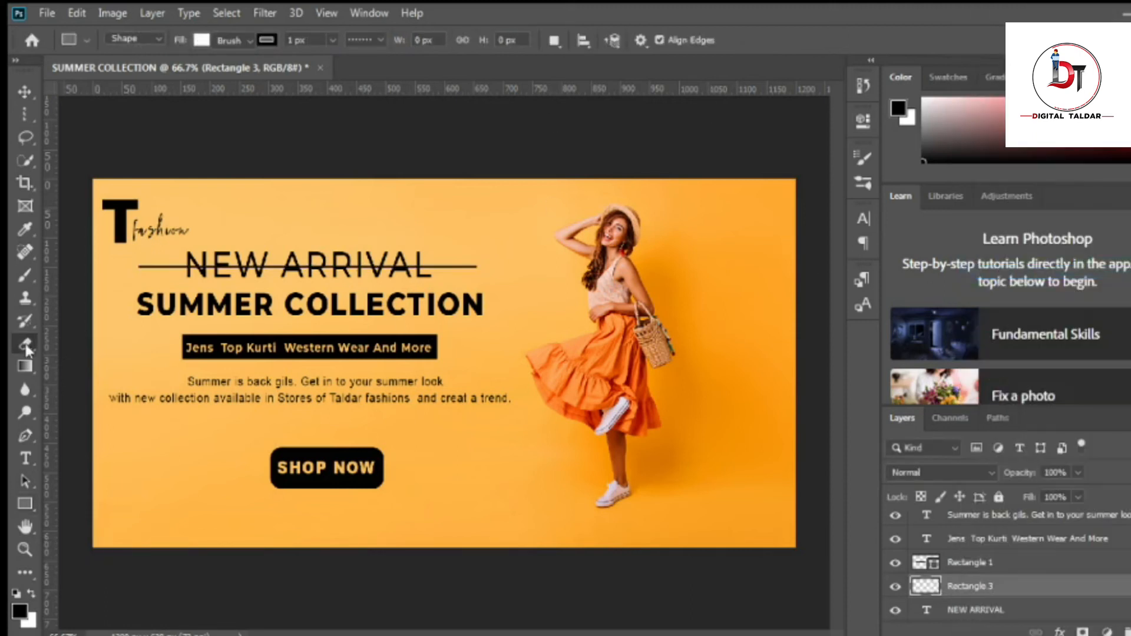
{"action": "left_click_drag", "start_coordinate": [221, 265], "coordinate": [378, 263]}
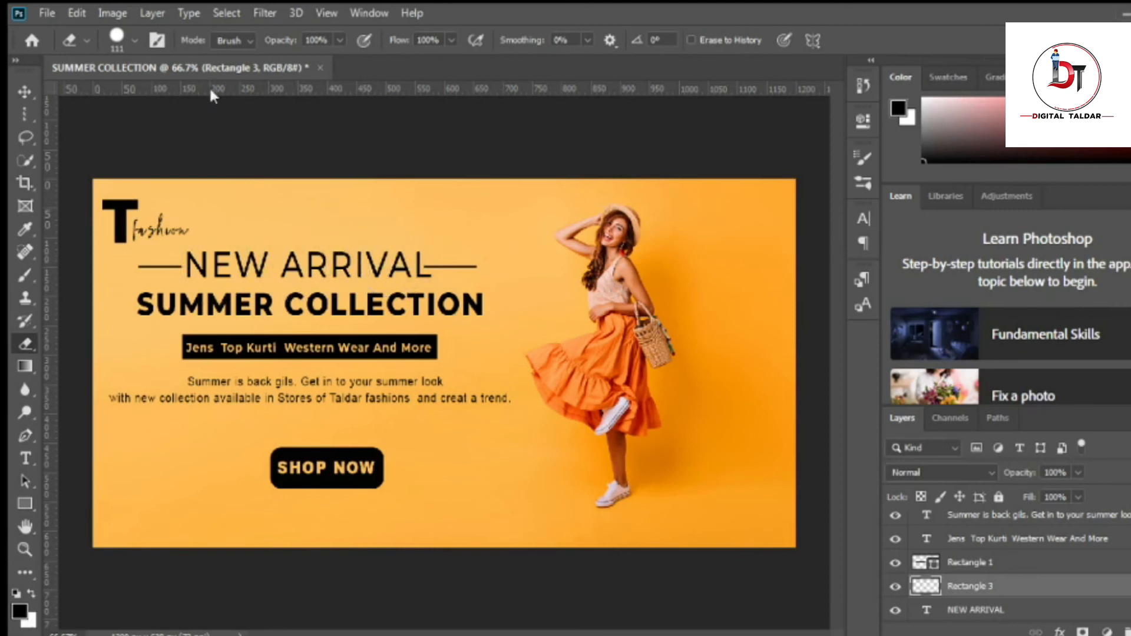
{"action": "left_click", "coordinate": [19, 94]}
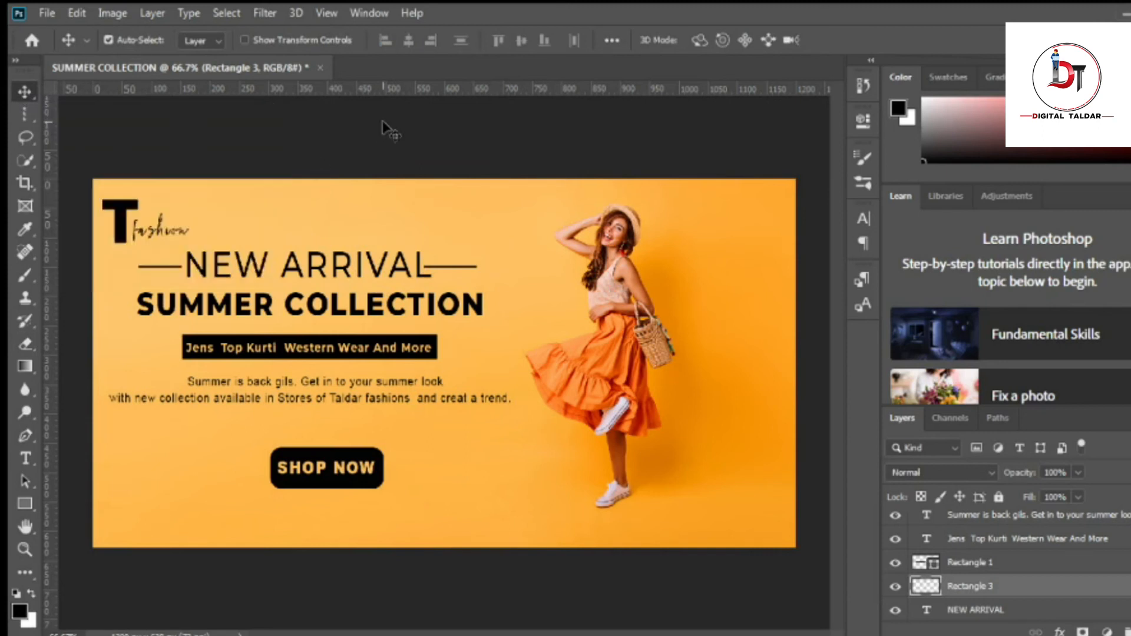
{"action": "left_click", "coordinate": [24, 459]}
{"action": "left_click", "coordinate": [213, 524]}
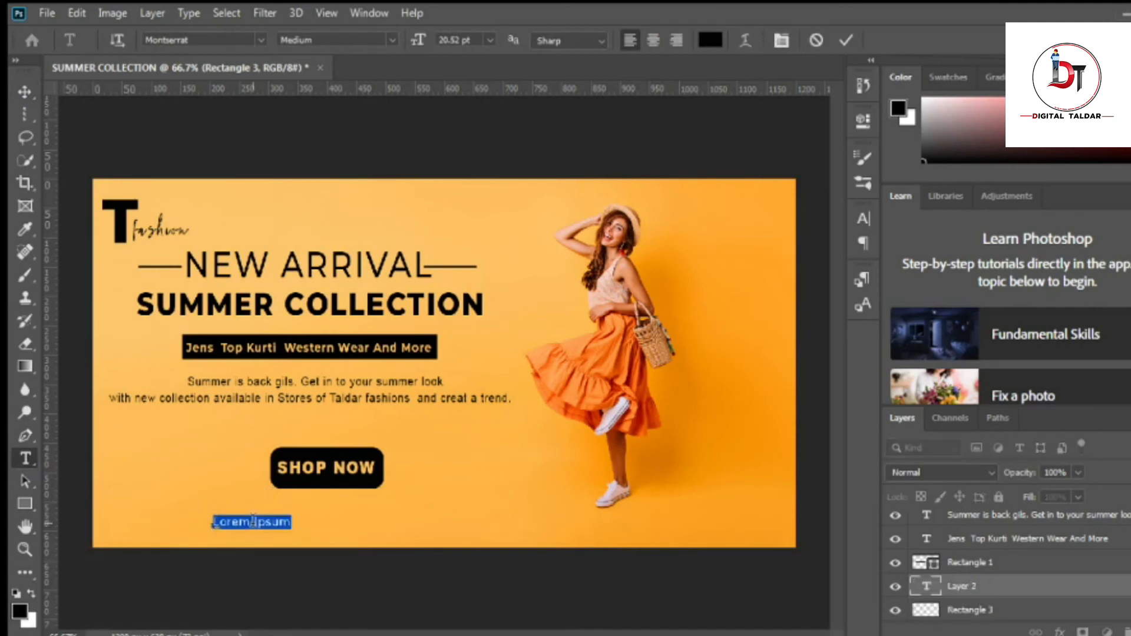
{"action": "key", "text": "BackSpace"}
{"action": "type", "text": "VIVIT US - WWW"}
{"action": "key", "text": "BackSpace"}
{"action": "key", "text": "BackSpace"}
{"action": "key", "text": "BackSpace"}
{"action": "key", "text": "BackSpace"}
{"action": "key", "text": "BackSpace"}
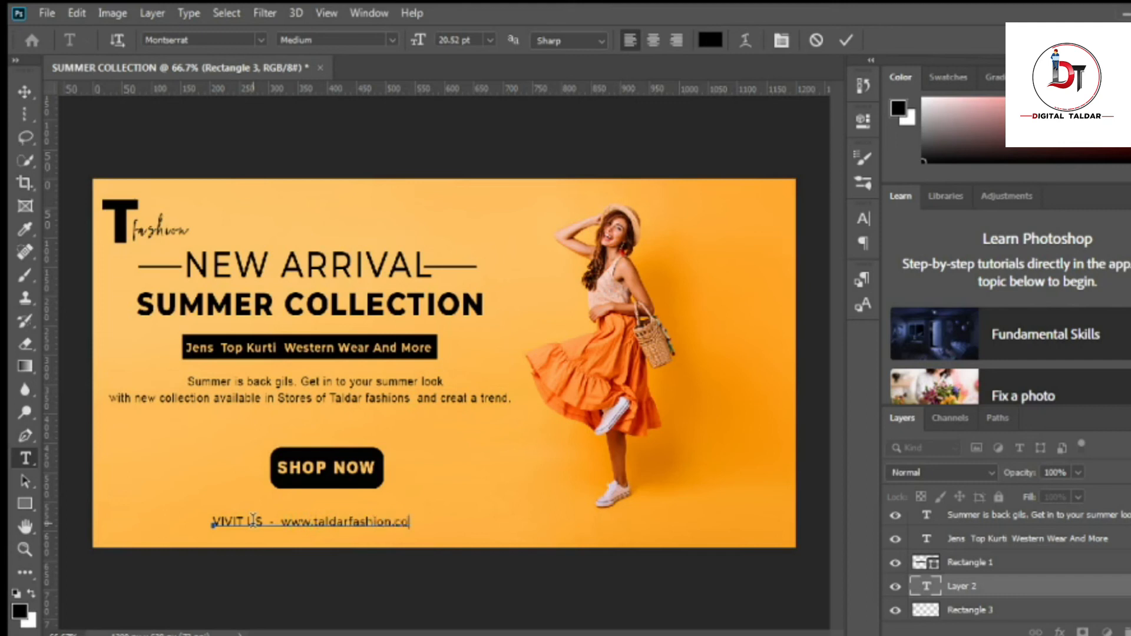
{"action": "left_click", "coordinate": [847, 40]}
Set the website line to Bold and move it to the banner's lower-left corner.
{"action": "left_click", "coordinate": [863, 218]}
{"action": "left_click", "coordinate": [833, 244]}
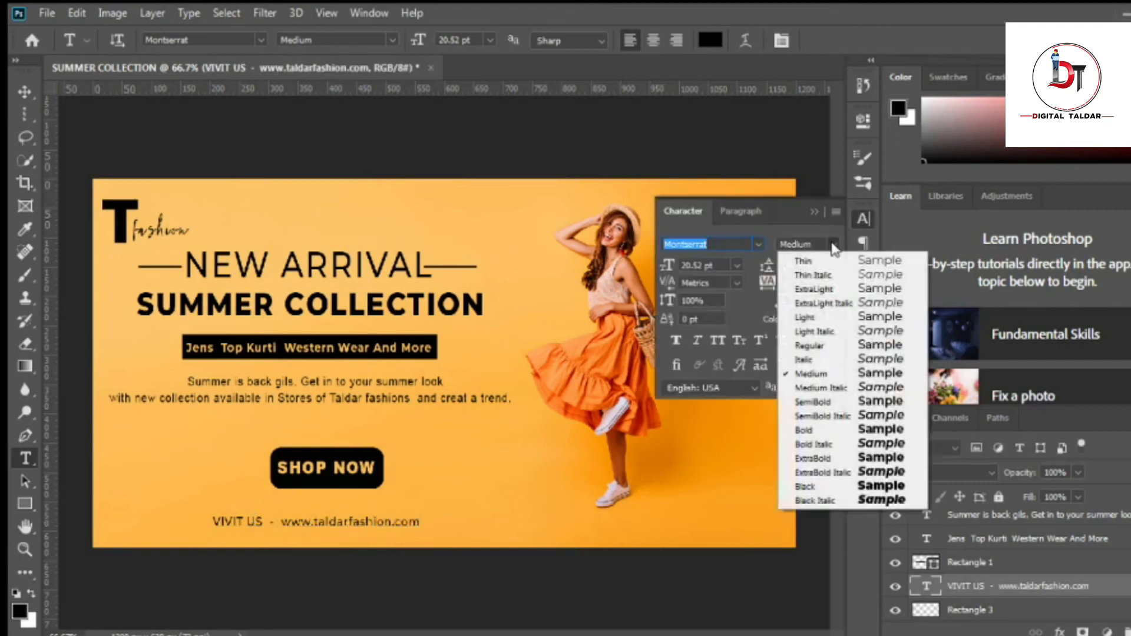
{"action": "left_click", "coordinate": [821, 430]}
{"action": "left_click", "coordinate": [814, 211]}
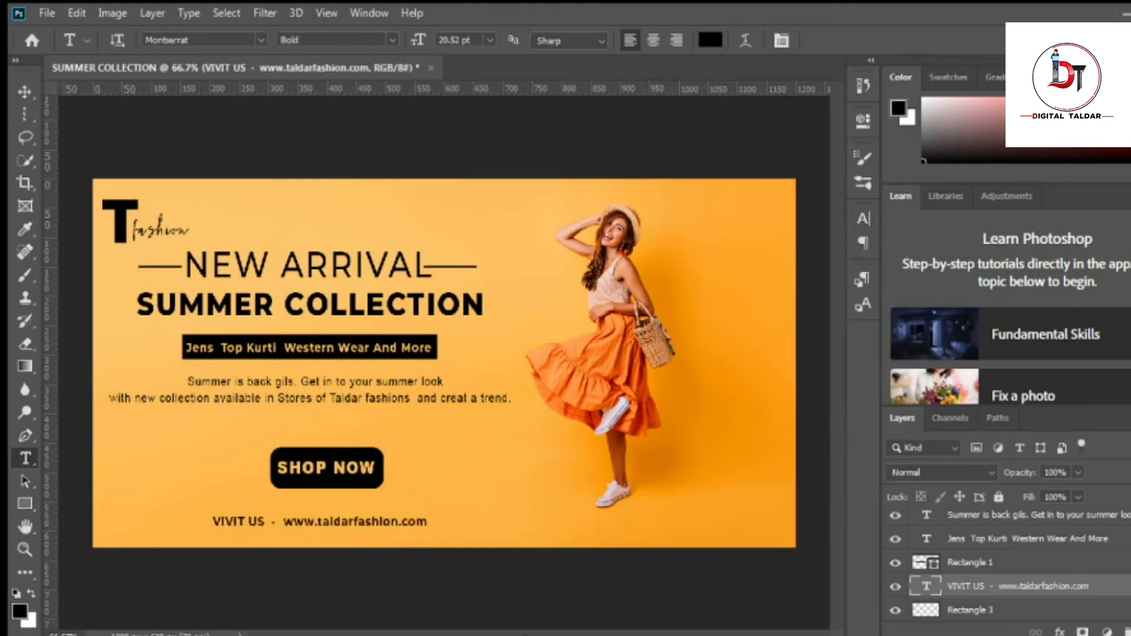
{"action": "key", "text": "ctrl+t"}
{"action": "left_click_drag", "start_coordinate": [347, 525], "coordinate": [241, 531]}
{"action": "left_click", "coordinate": [878, 40]}
Recolour only the words "VIVIT US" in the website line to light orange.
{"action": "key", "text": "t"}
{"action": "left_click", "coordinate": [164, 530]}
{"action": "key", "text": "shift+Left"}
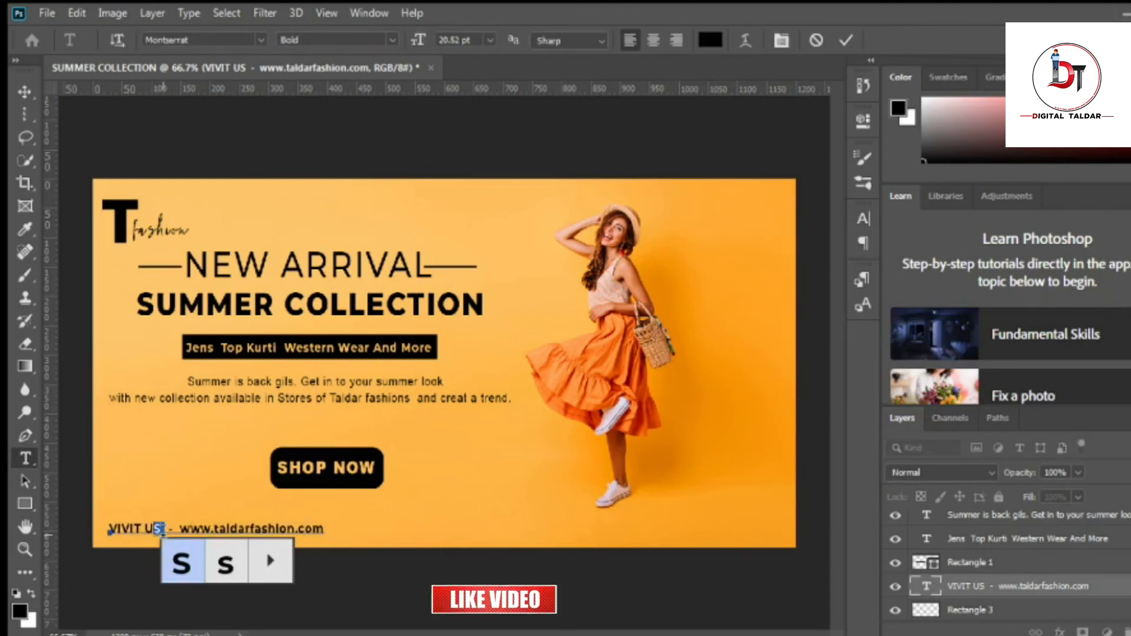
{"action": "left_click", "coordinate": [181, 565]}
{"action": "double_click", "coordinate": [158, 532]}
{"action": "left_click", "coordinate": [166, 530]}
{"action": "key", "text": "shift+Left"}
{"action": "key", "text": "shift+Left"}
{"action": "key", "text": "shift+Left"}
{"action": "key", "text": "shift+Left"}
{"action": "key", "text": "shift+Left"}
{"action": "key", "text": "shift+Left"}
{"action": "key", "text": "shift+Left"}
{"action": "key", "text": "shift+Left"}
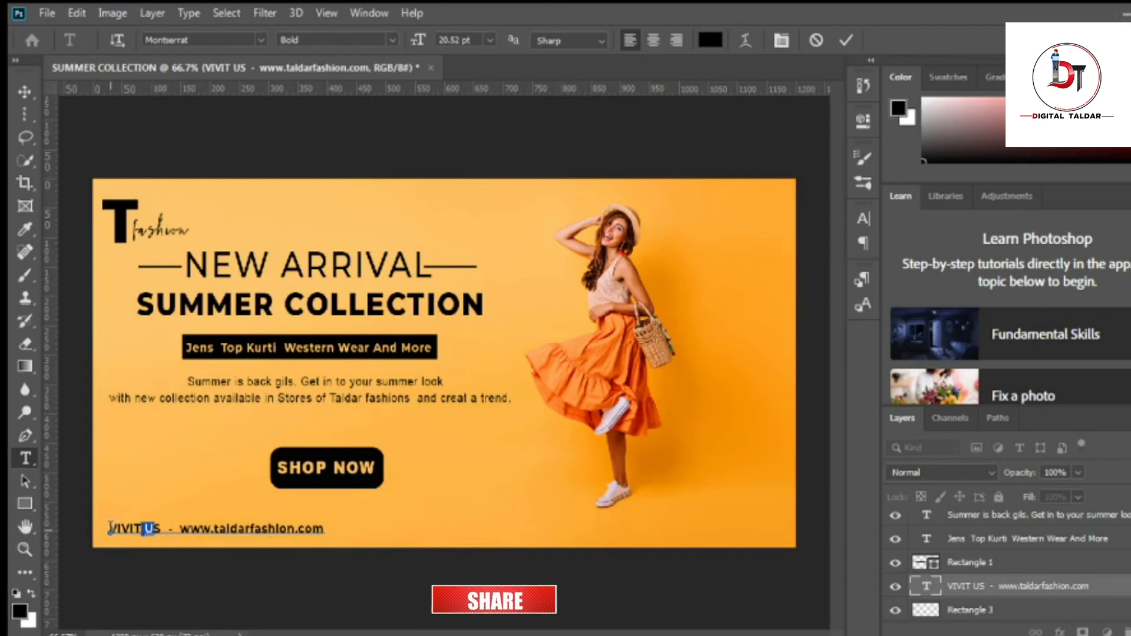
{"action": "left_click", "coordinate": [864, 218]}
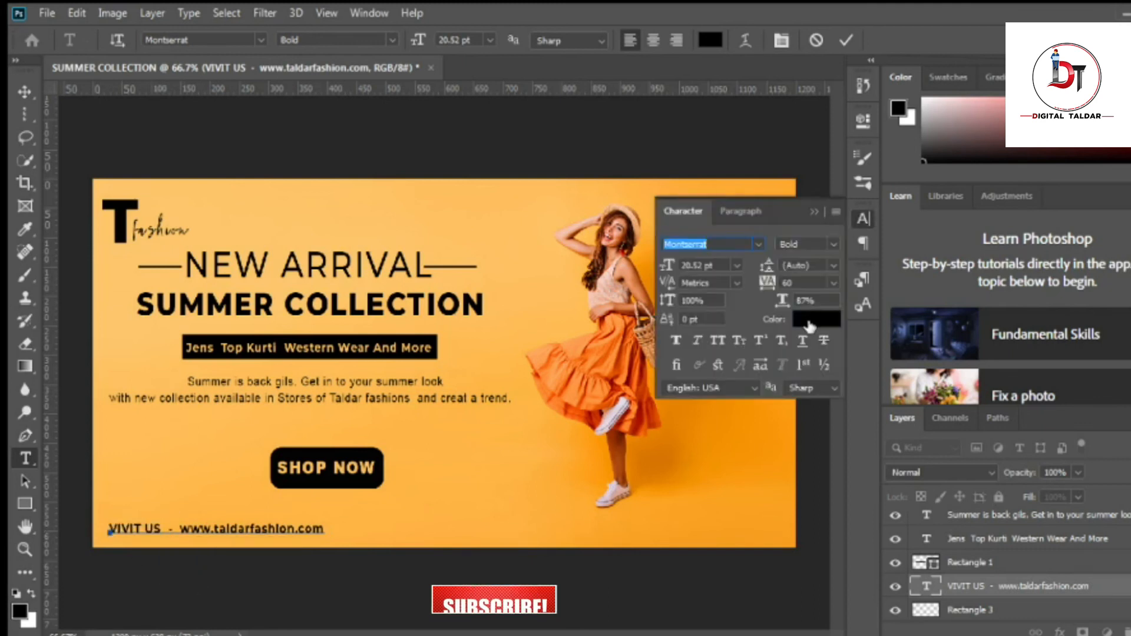
{"action": "left_click", "coordinate": [808, 323]}
{"action": "left_click", "coordinate": [485, 345]}
{"action": "key", "text": "Return"}
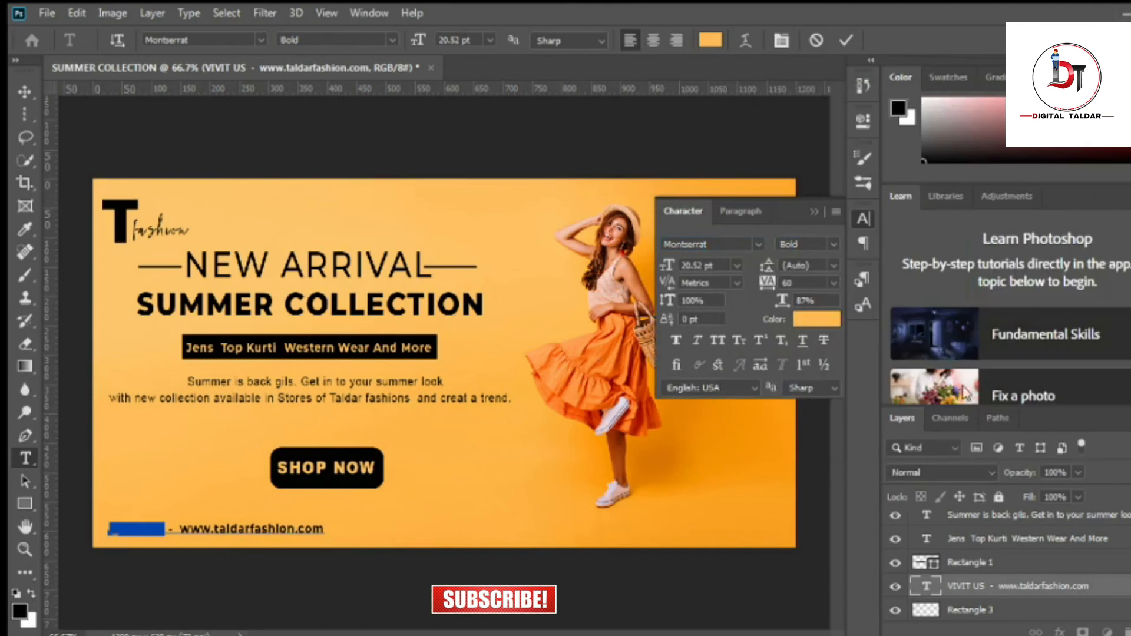
{"action": "left_click", "coordinate": [814, 211]}
{"action": "left_click", "coordinate": [846, 40]}
Draw a rectangle about 95 × 42 px over "VIVIT US" with black fill and no stroke.
{"action": "left_click", "coordinate": [25, 504]}
{"action": "left_click_drag", "start_coordinate": [104, 517], "coordinate": [162, 541]}
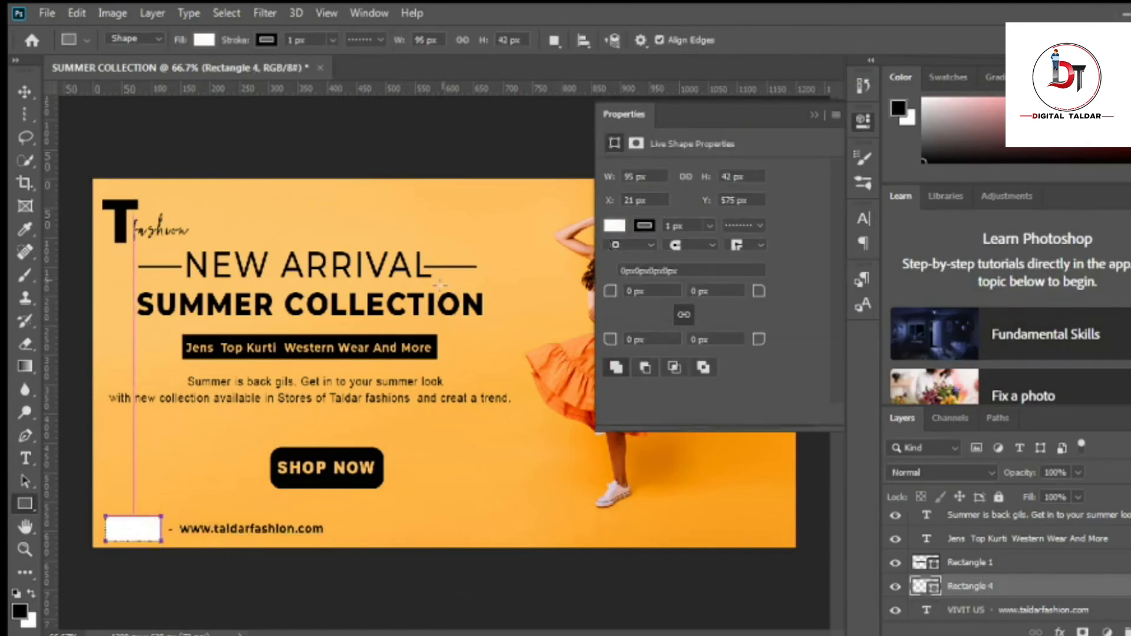
{"action": "left_click", "coordinate": [617, 233]}
{"action": "left_click", "coordinate": [616, 320]}
{"action": "left_click", "coordinate": [644, 226]}
{"action": "left_click", "coordinate": [624, 260]}
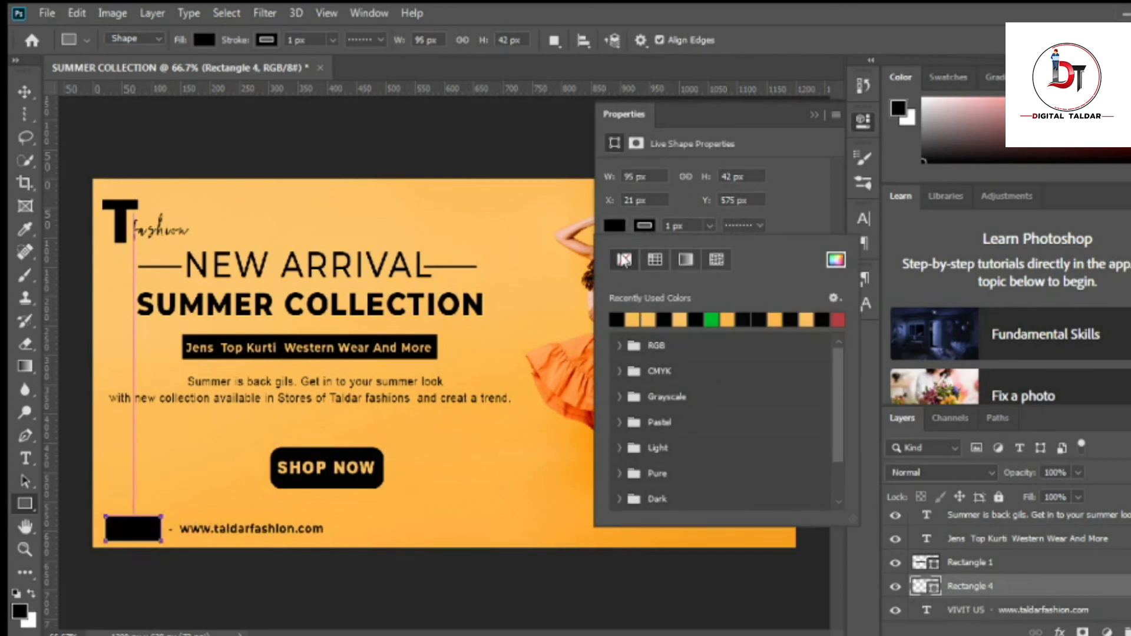
{"action": "left_click", "coordinate": [817, 116]}
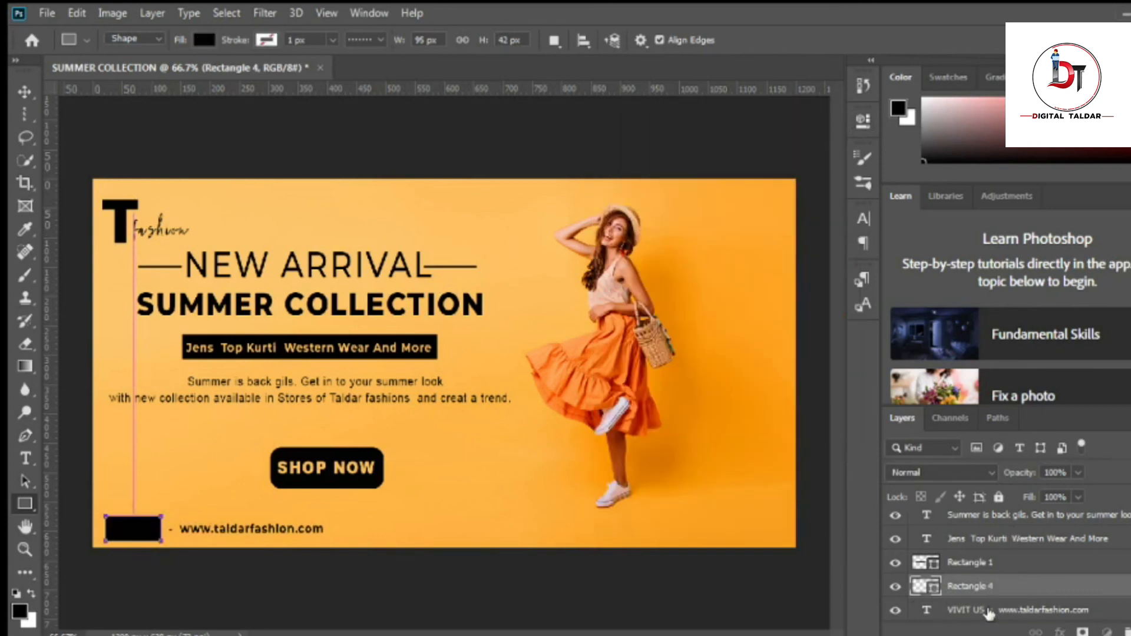
Place the website text layer above the black rectangle and enlarge the rectangle slightly to frame "VIVIT US".
{"action": "left_click_drag", "start_coordinate": [989, 615], "coordinate": [990, 583]}
{"action": "key", "text": "v"}
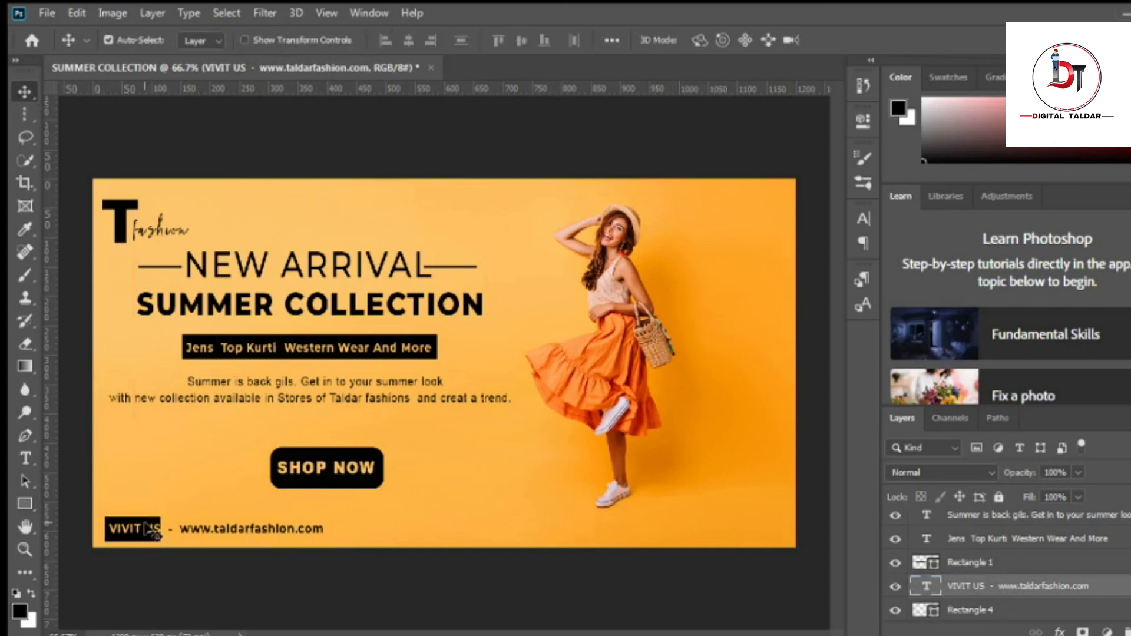
{"action": "left_click", "coordinate": [152, 530]}
{"action": "key", "text": "ctrl+t"}
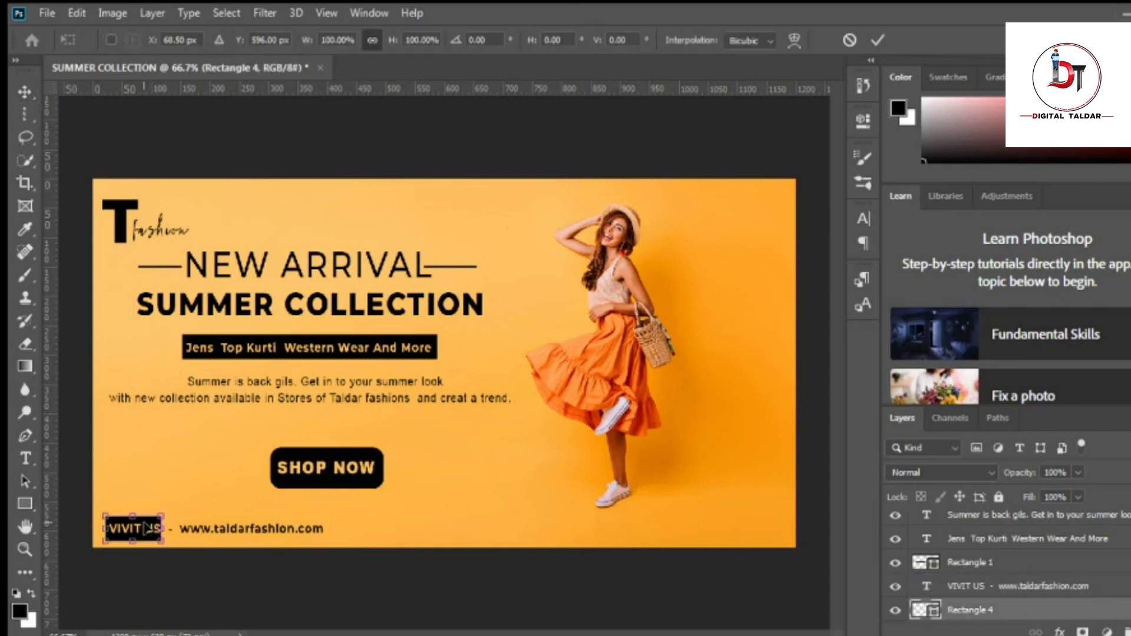
{"action": "left_click_drag", "start_coordinate": [166, 529], "coordinate": [170, 528]}
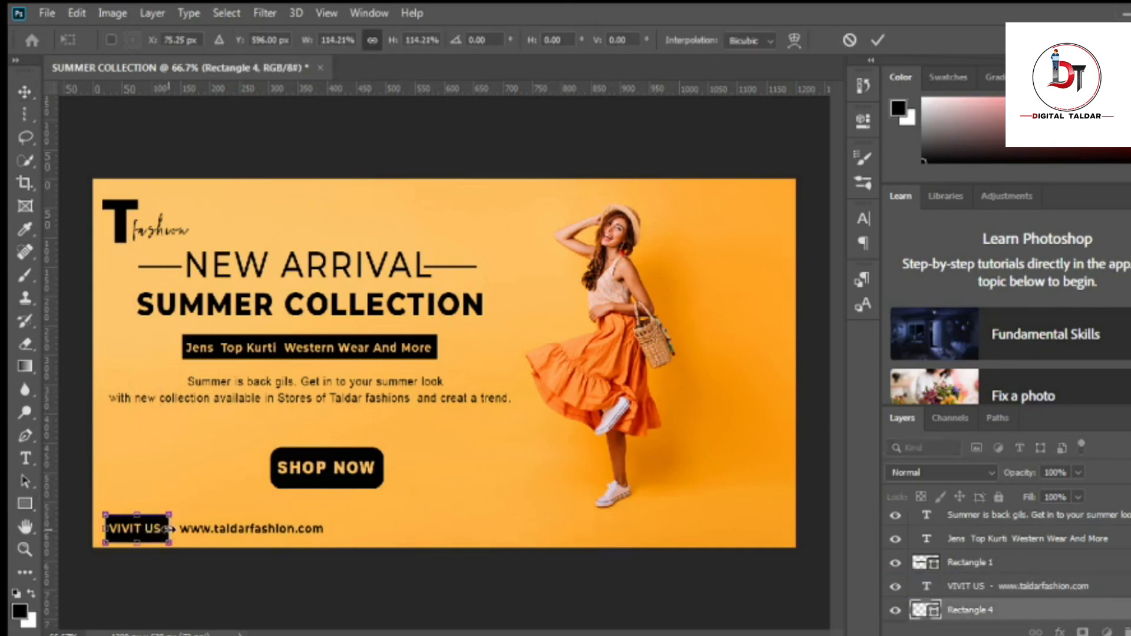
{"action": "left_click", "coordinate": [878, 40]}
{"action": "key", "text": "ctrl+t"}
{"action": "left_click_drag", "start_coordinate": [169, 534], "coordinate": [167, 529]}
{"action": "left_click", "coordinate": [878, 40]}
Adjust the spacing around the dash in the website line so it clears the black rectangle.
{"action": "left_click", "coordinate": [25, 459]}
{"action": "left_click", "coordinate": [25, 92]}
{"action": "left_click", "coordinate": [25, 458]}
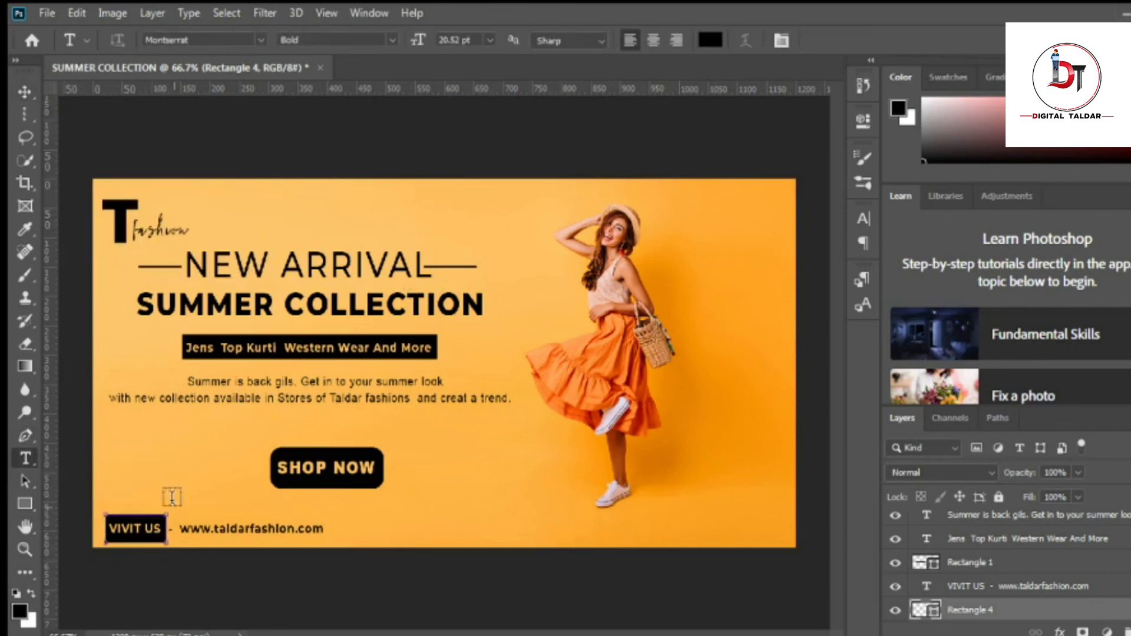
{"action": "left_click", "coordinate": [181, 529]}
{"action": "key", "text": "BackSpace"}
{"action": "left_click", "coordinate": [846, 40]}
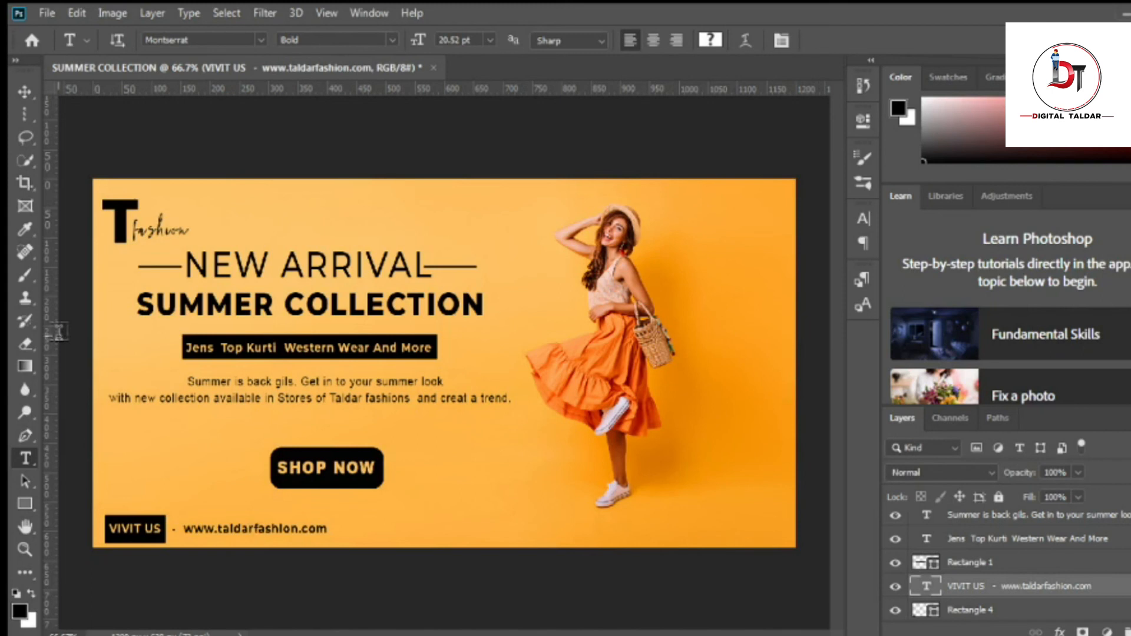
Open the butterfly image pngegg (13).png and copy its butterflies into the SUMMER COLLECTION banner as a new layer.
{"action": "left_click", "coordinate": [47, 13]}
{"action": "left_click", "coordinate": [55, 43]}
{"action": "left_click", "coordinate": [412, 131]}
{"action": "left_click", "coordinate": [793, 480]}
{"action": "left_click_drag", "start_coordinate": [553, 68], "coordinate": [566, 145]}
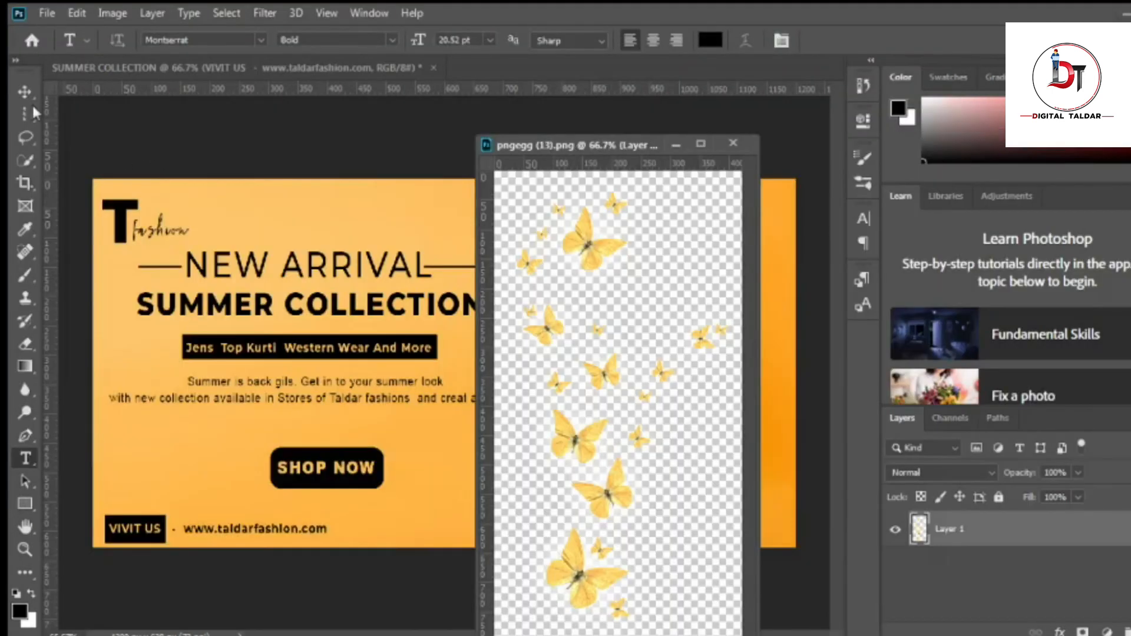
{"action": "left_click", "coordinate": [25, 91]}
{"action": "left_click_drag", "start_coordinate": [538, 323], "coordinate": [394, 330]}
{"action": "left_click_drag", "start_coordinate": [569, 139], "coordinate": [261, 69]}
{"action": "left_click", "coordinate": [260, 69]}
Enlarge the butterflies to about 127% and move their layer directly above the woman's photo layer, behind the text.
{"action": "key", "text": "ctrl+t"}
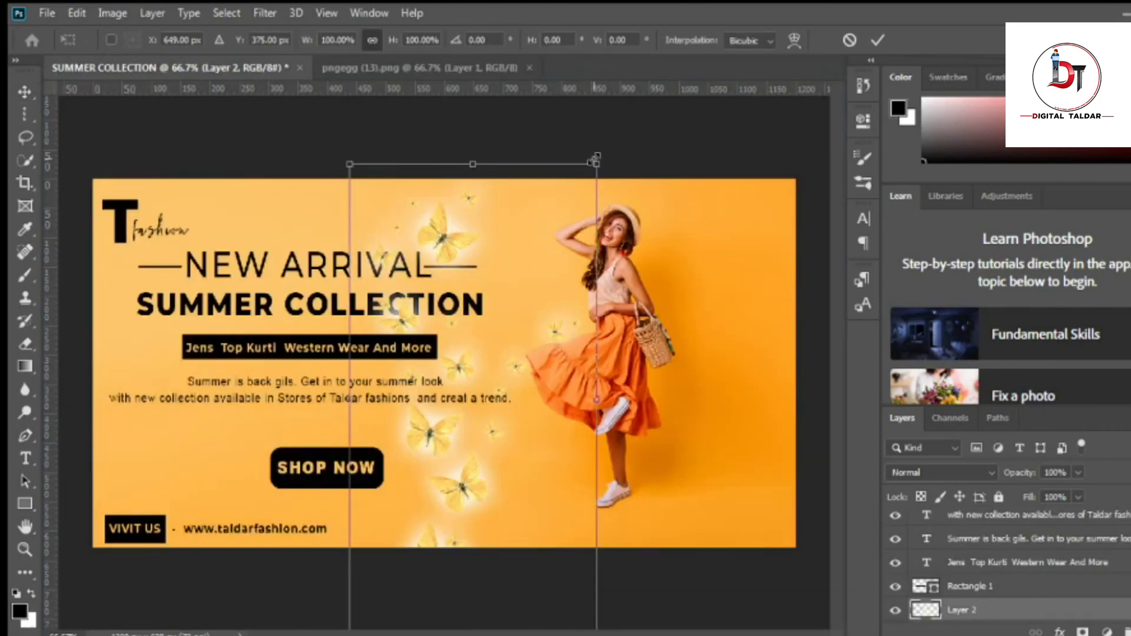
{"action": "left_click_drag", "start_coordinate": [595, 161], "coordinate": [730, 69]}
{"action": "left_click_drag", "start_coordinate": [522, 241], "coordinate": [508, 220]}
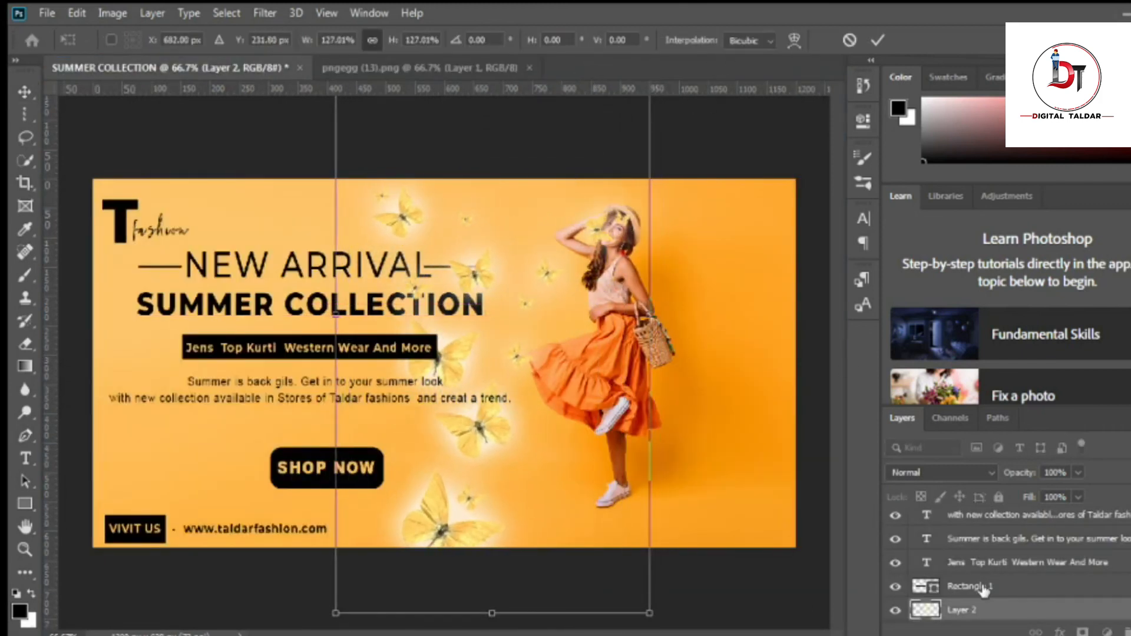
{"action": "key", "text": "Return"}
{"action": "scroll", "coordinate": [983, 589], "scroll_direction": "down", "scroll_amount": 5}
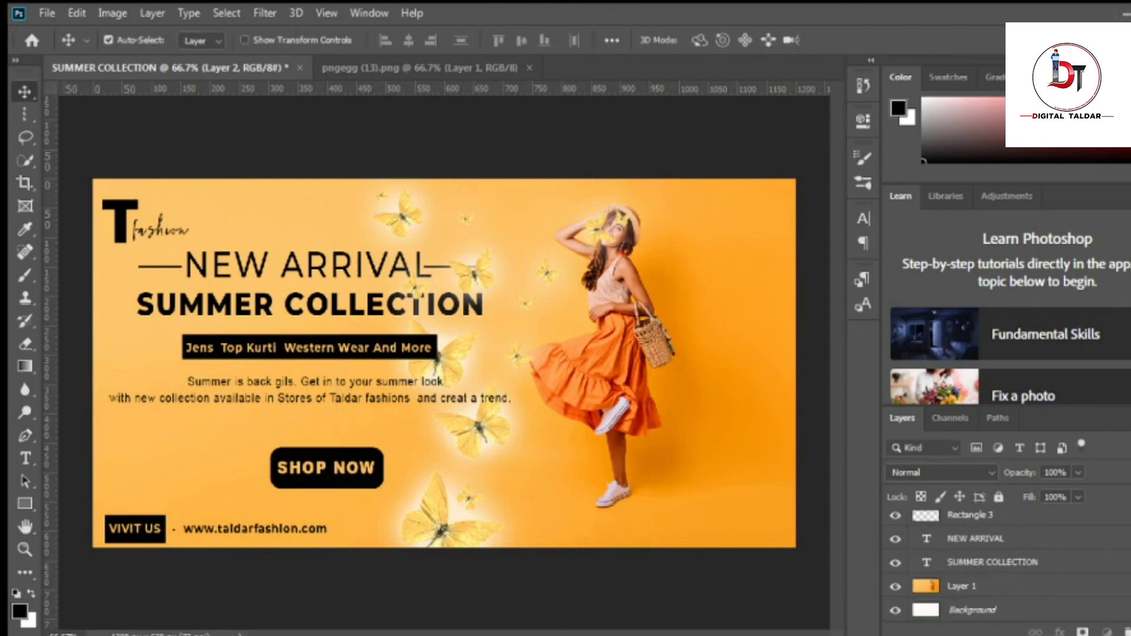
Scale the butterflies by about 116%, position them between the text and the woman, and set their blend mode to Color Burn.
{"action": "key", "text": "ctrl+t"}
{"action": "left_click_drag", "start_coordinate": [642, 497], "coordinate": [541, 332]}
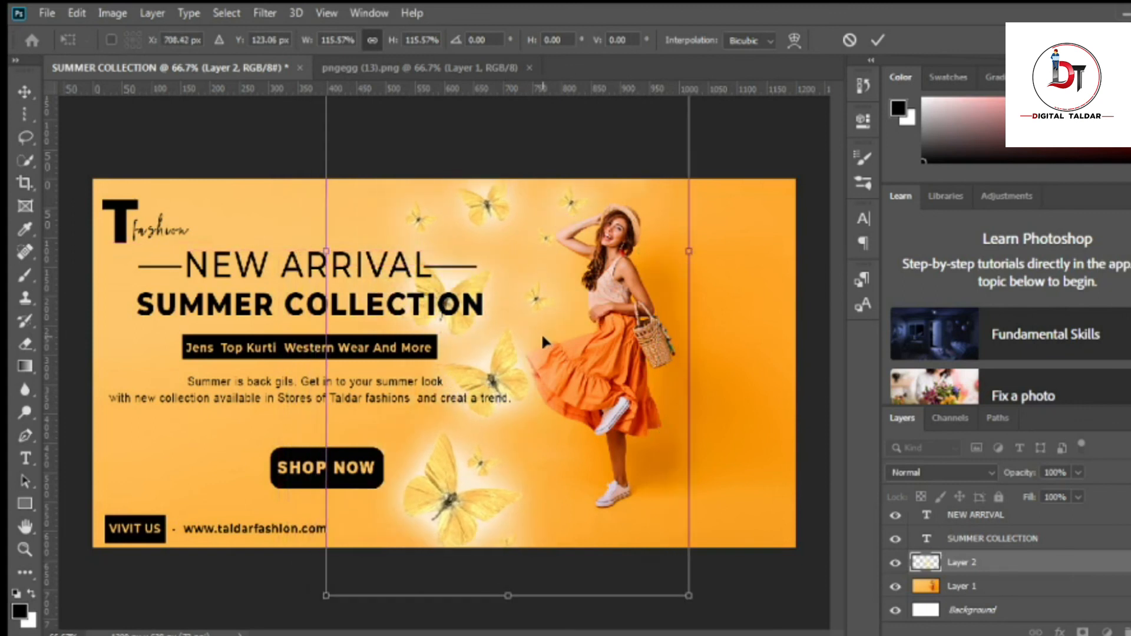
{"action": "left_click", "coordinate": [878, 41]}
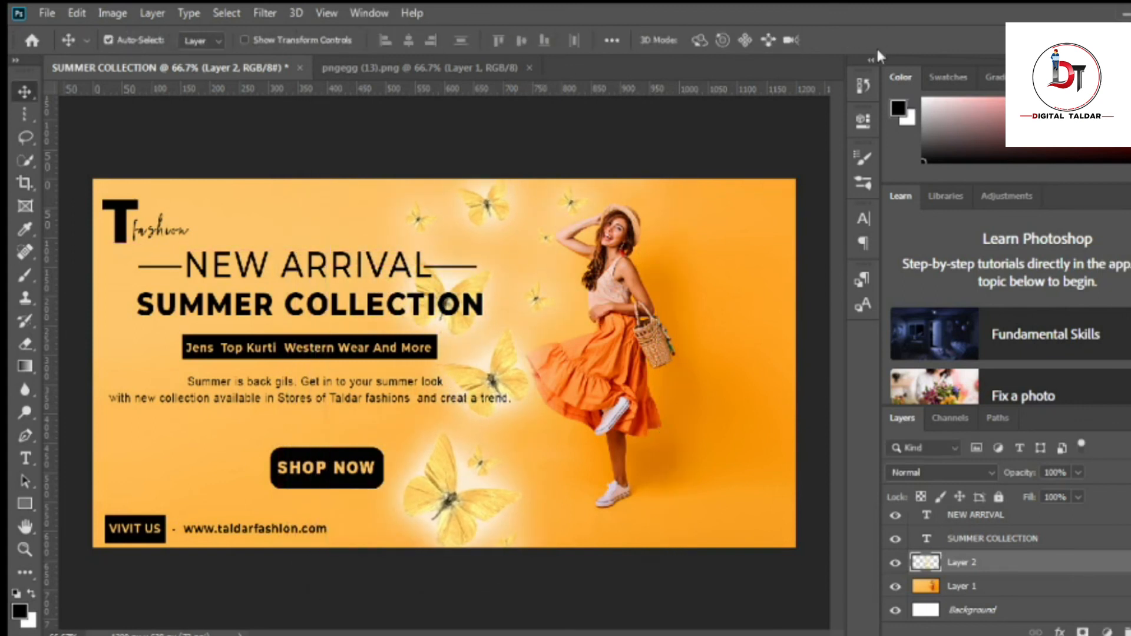
{"action": "left_click", "coordinate": [988, 472]}
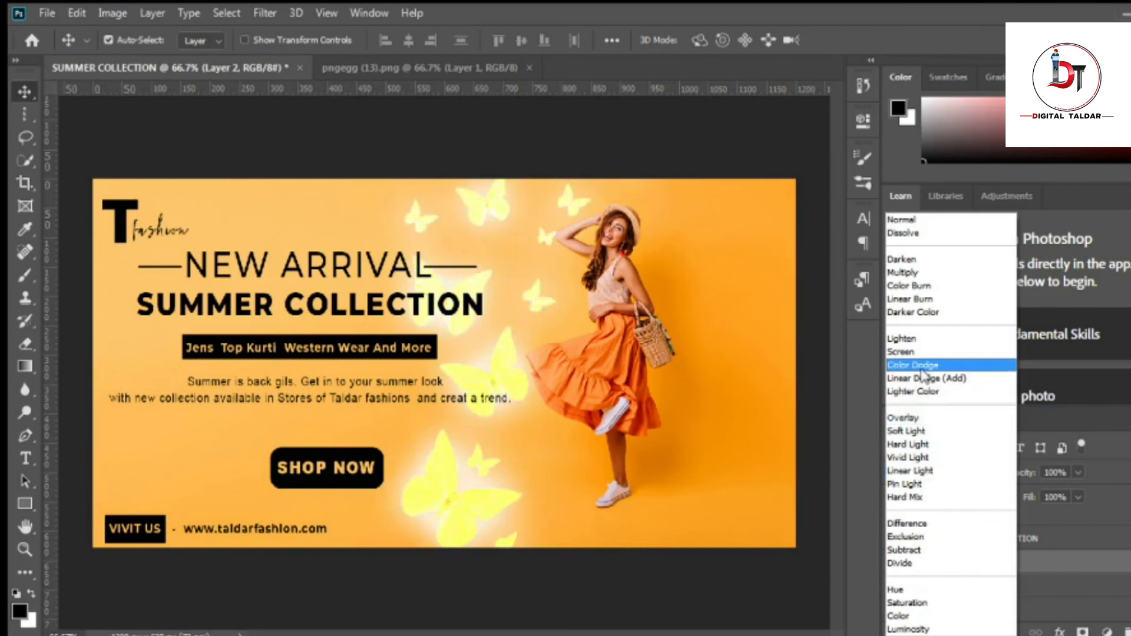
{"action": "left_click", "coordinate": [918, 287]}
Add a black Multiply drop shadow to the logo's letter T with 75% opacity, 90° angle, 7 px distance and 13 px size.
{"action": "left_click", "coordinate": [122, 223]}
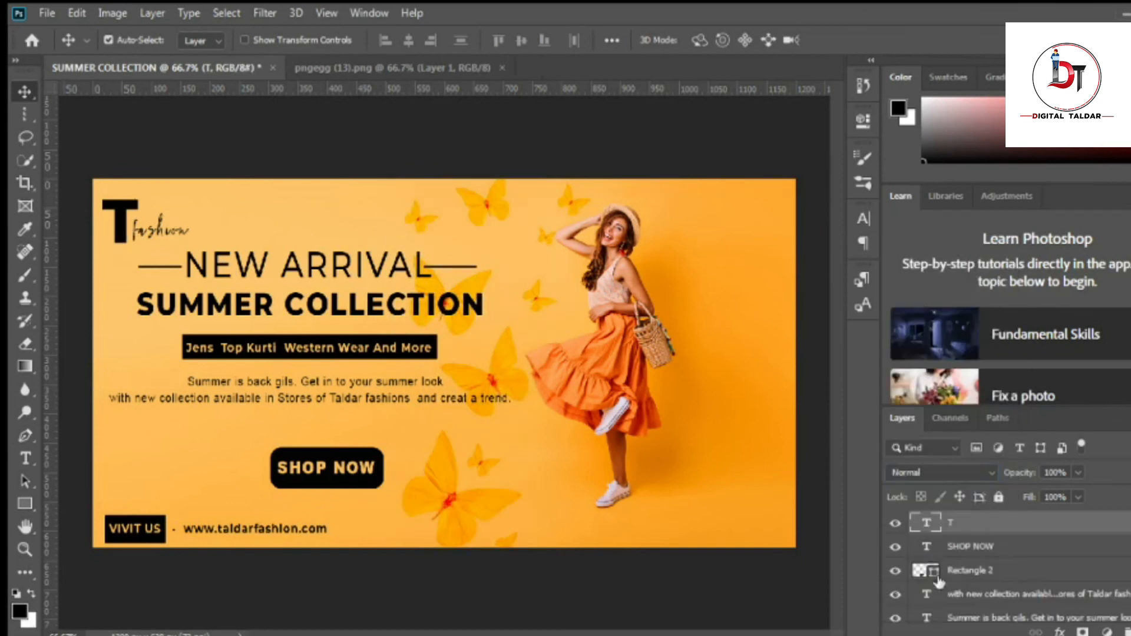
{"action": "left_click", "coordinate": [1061, 630]}
{"action": "left_click", "coordinate": [1067, 622]}
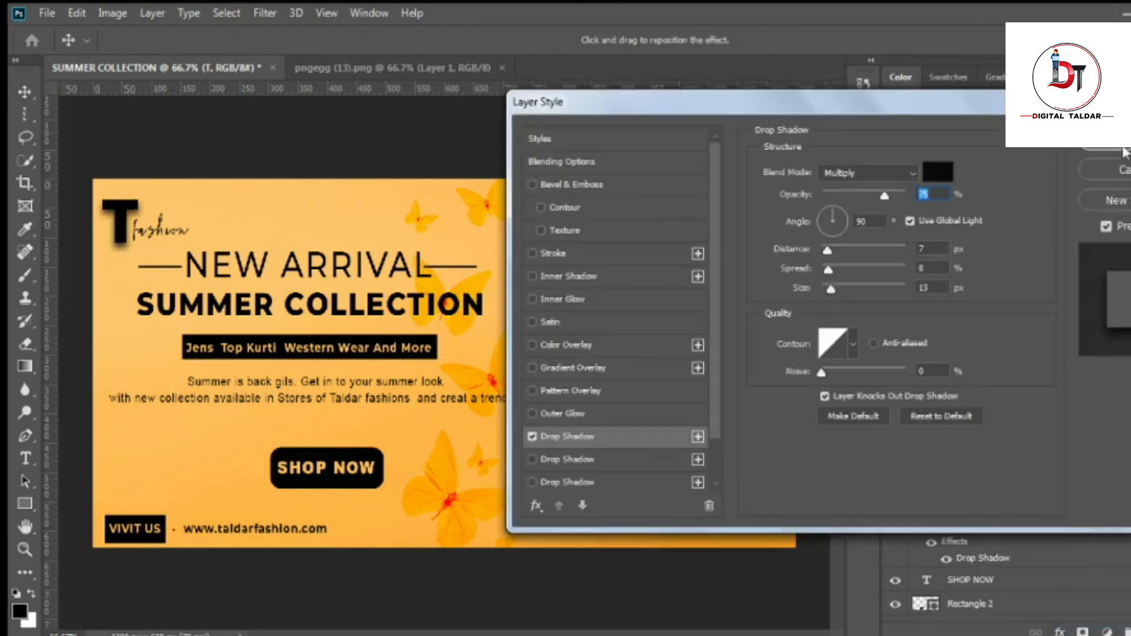
{"action": "left_click", "coordinate": [1125, 171]}
Add the same drop shadow to the "SUMMER COLLECTION" heading.
{"action": "left_click", "coordinate": [233, 303]}
{"action": "left_click", "coordinate": [1060, 631]}
{"action": "left_click", "coordinate": [1070, 621]}
{"action": "key", "text": "Return"}
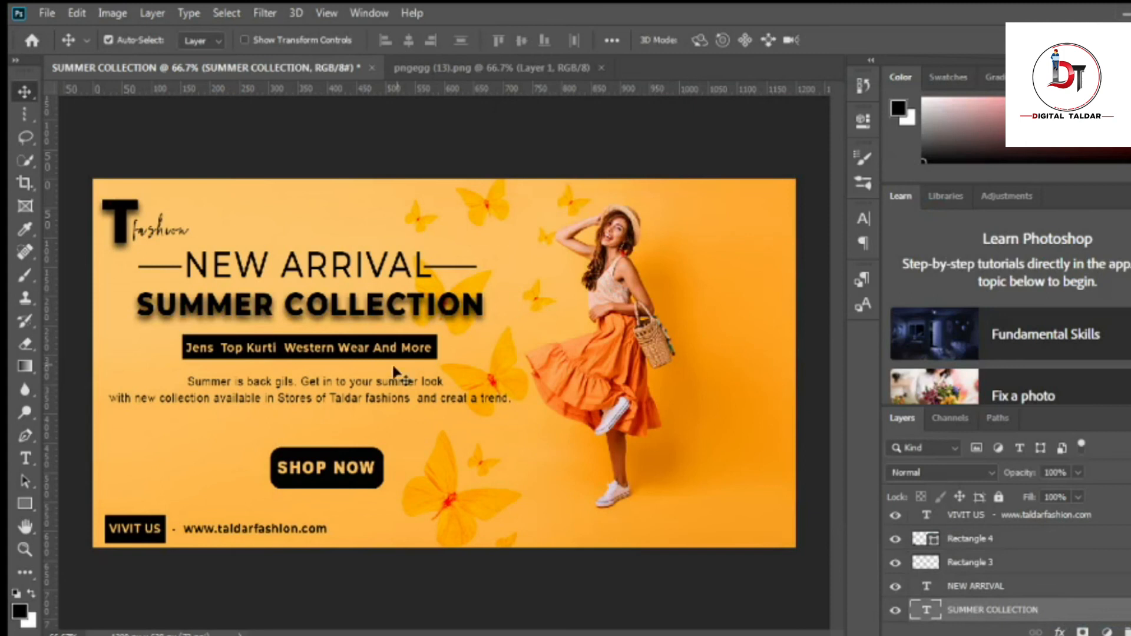
Add the same drop shadow to the black bar behind "Jens Top Kurti Western Wear And More".
{"action": "left_click", "coordinate": [413, 368]}
{"action": "left_click", "coordinate": [1061, 631]}
{"action": "left_click", "coordinate": [1069, 621]}
{"action": "key", "text": "Return"}
Add the same drop shadow to the rounded black rectangle of the SHOP NOW button.
{"action": "left_click", "coordinate": [378, 480]}
{"action": "left_click", "coordinate": [1061, 630]}
{"action": "left_click", "coordinate": [1070, 621]}
{"action": "key", "text": "Return"}
Add a black drop shadow with 75% opacity, 7 px distance and 13 px size to the rectangle behind "VIVIT US".
{"action": "left_click", "coordinate": [160, 542]}
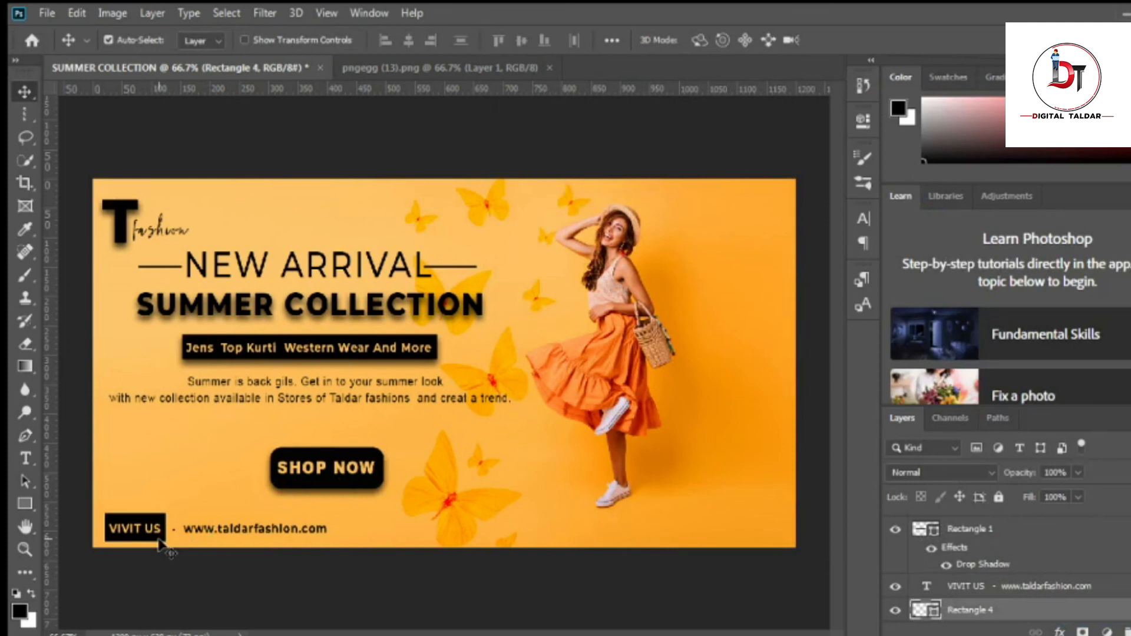
{"action": "left_click", "coordinate": [1061, 631]}
{"action": "left_click", "coordinate": [1070, 621]}
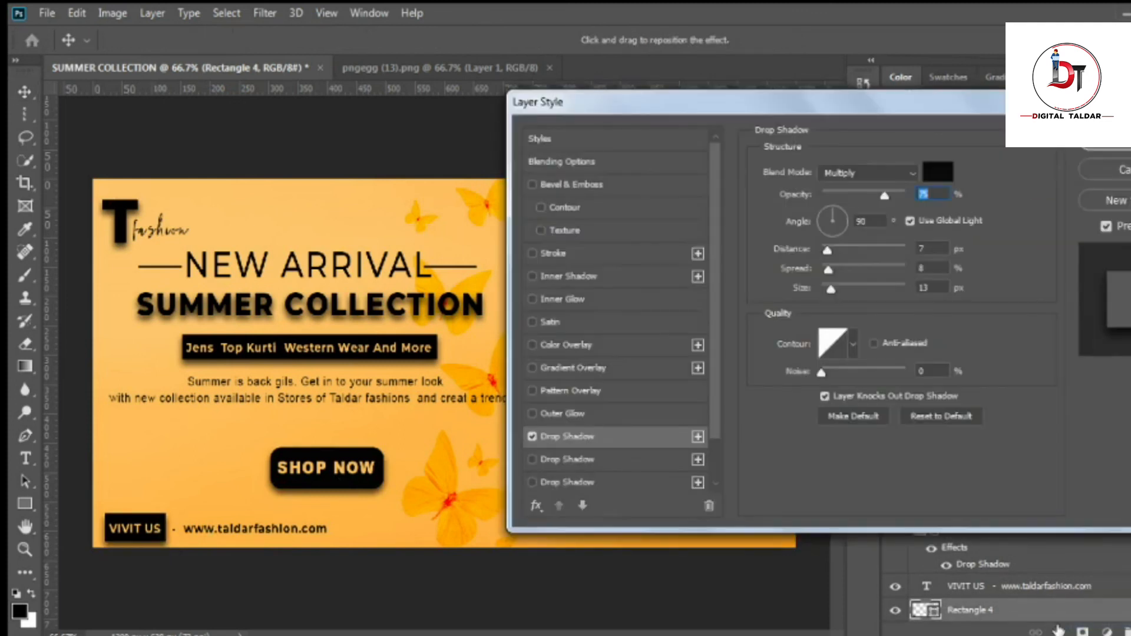
{"action": "key", "text": "Return"}
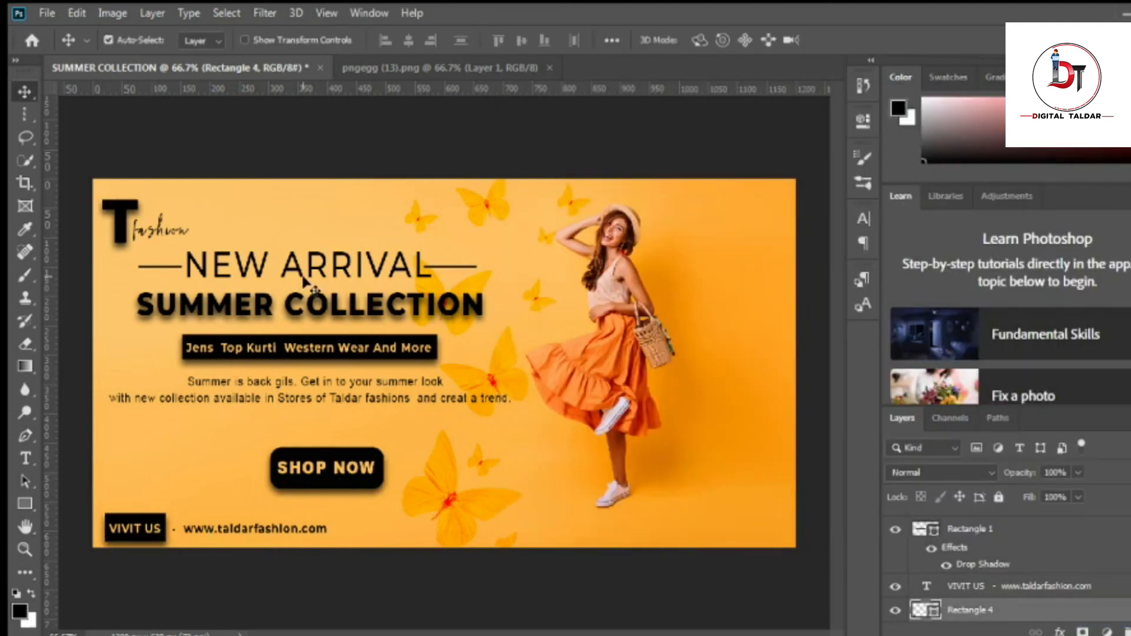